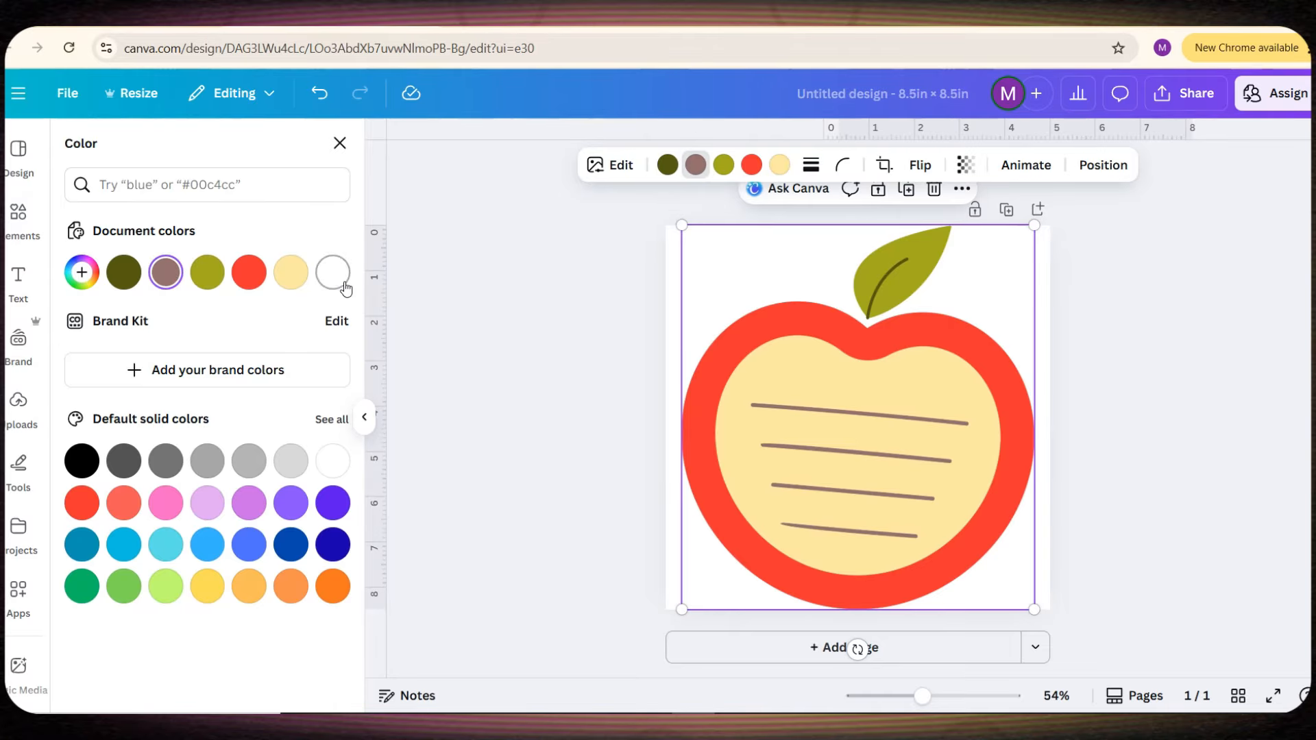
Recolor the apple graphic's writing lines and its cream inner area white
click(343, 282)
click(779, 166)
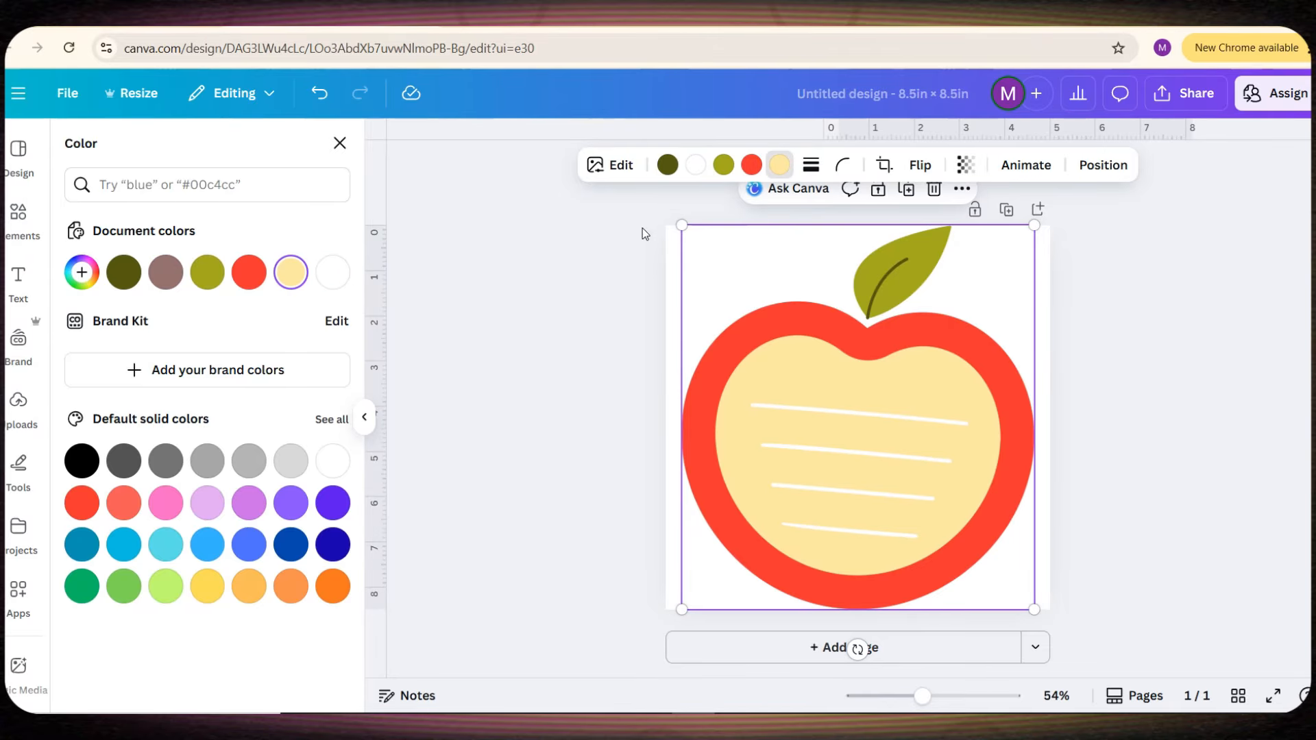
click(345, 268)
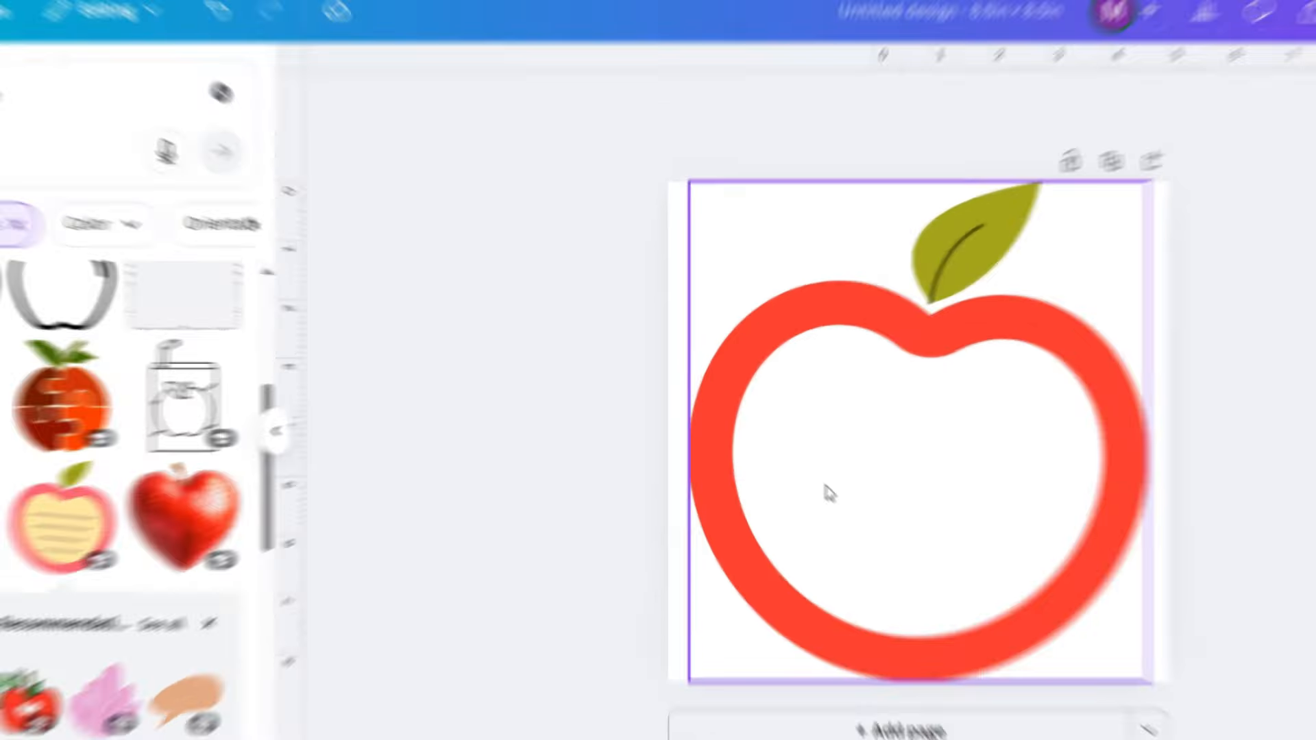
Add a near-vertical line from the apple's notch to its base, styled dashed and red with a stroke weight of 2
key(l)
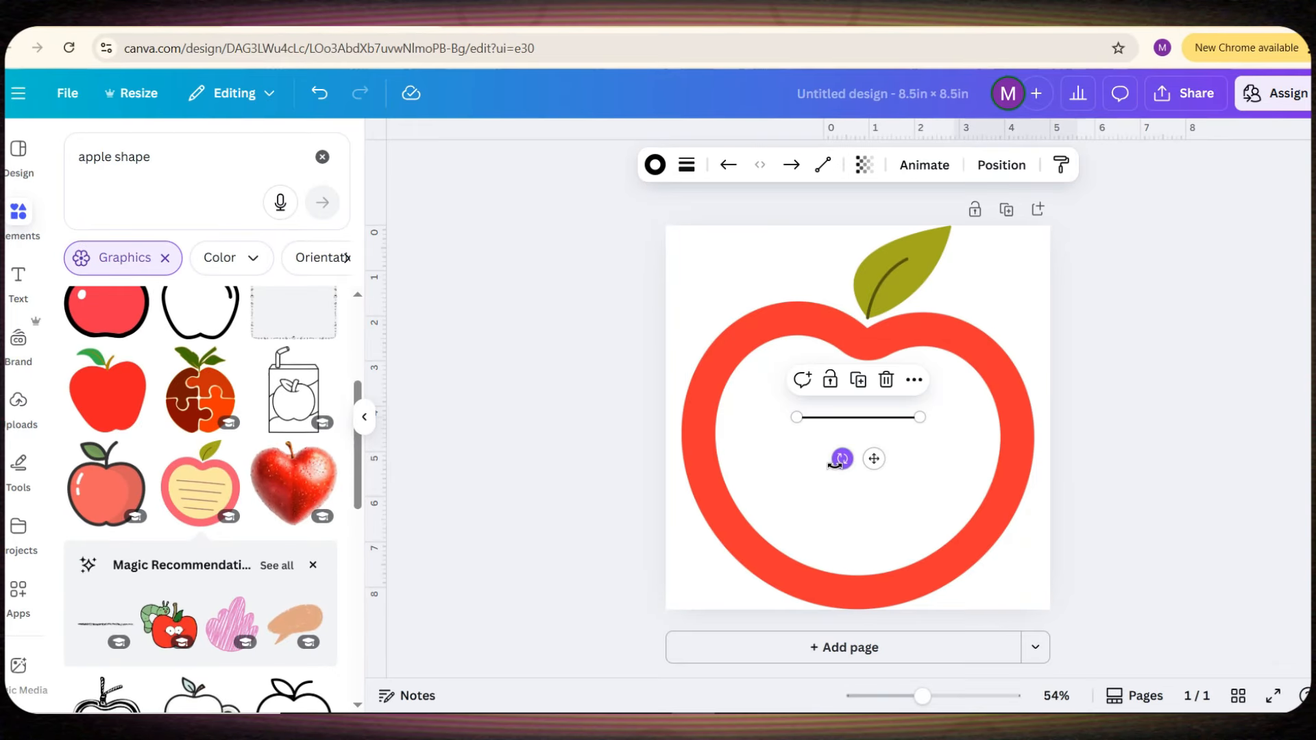
drag(842, 458, 857, 581)
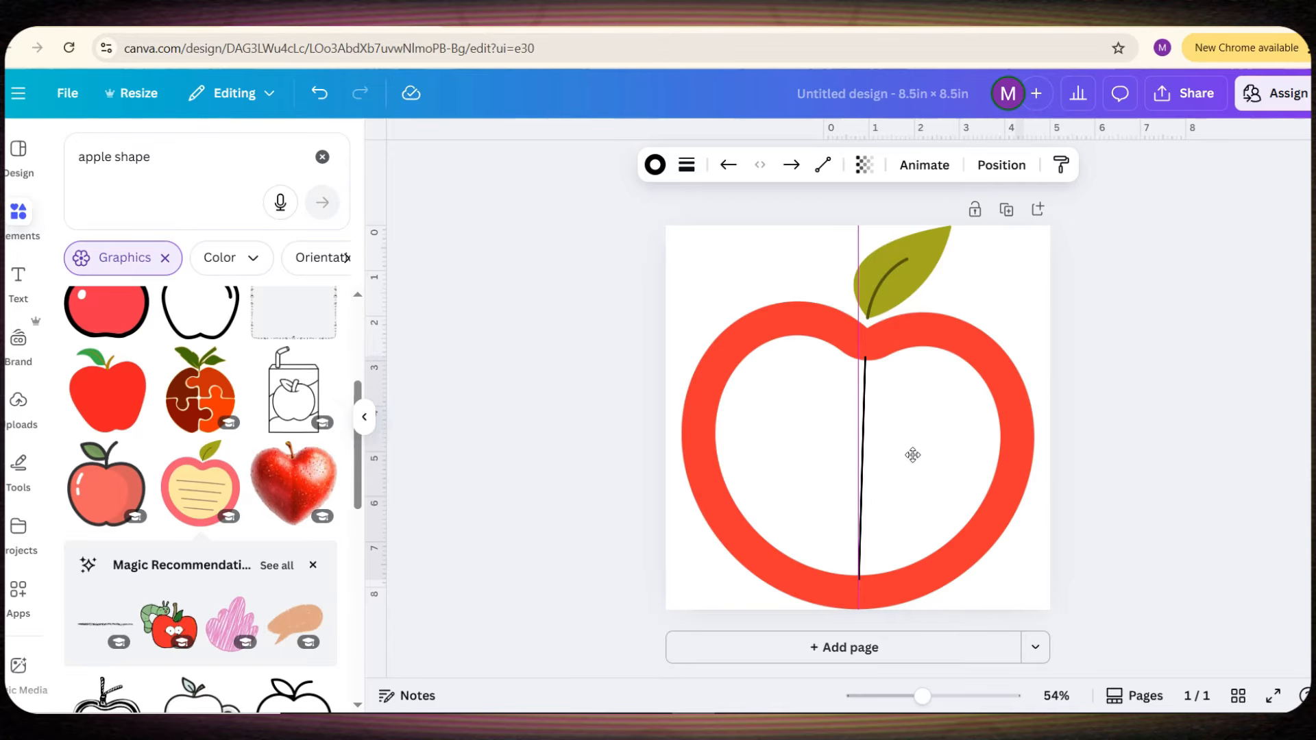
click(690, 162)
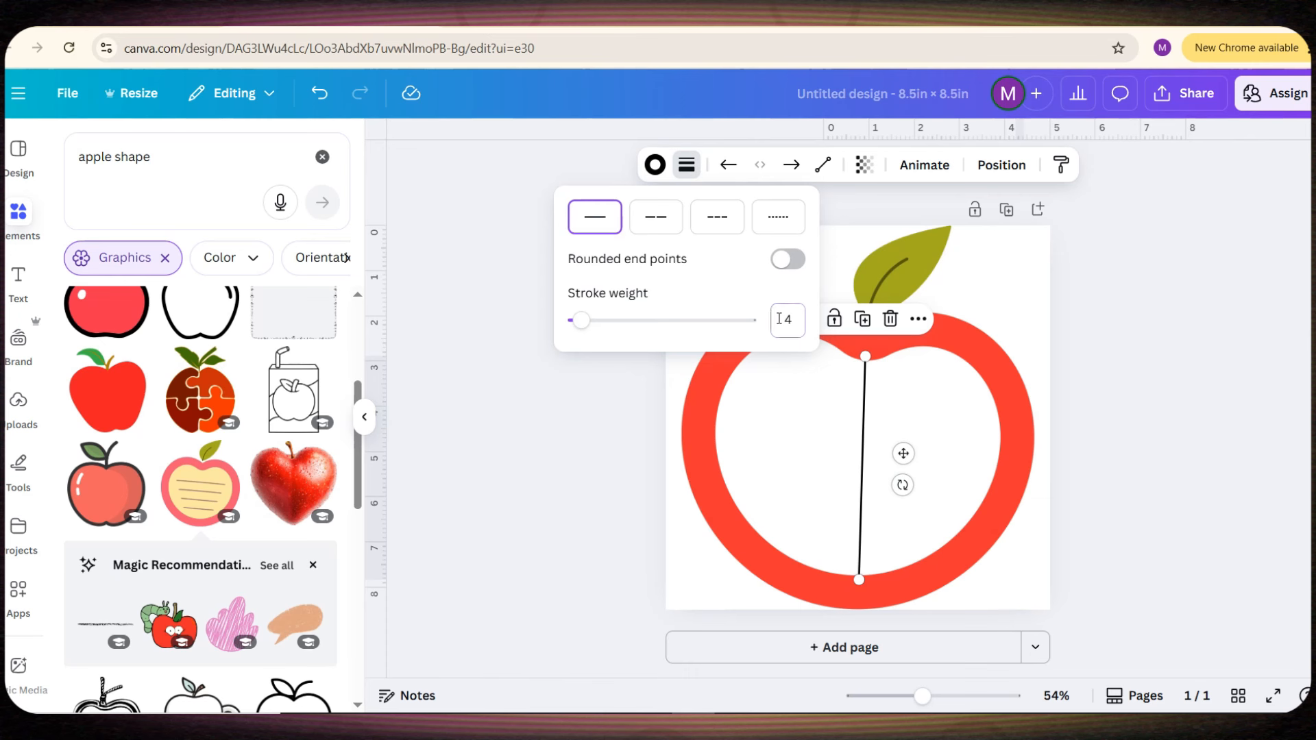
key(Return)
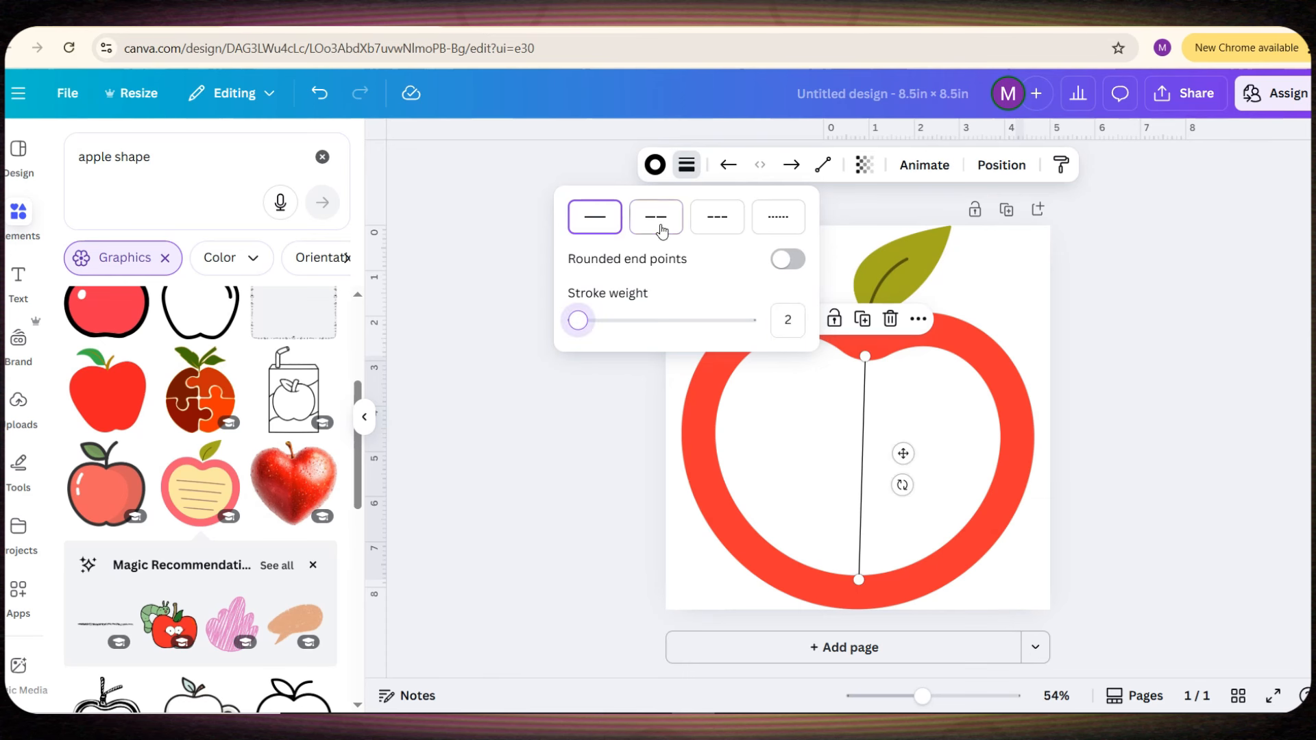
click(656, 217)
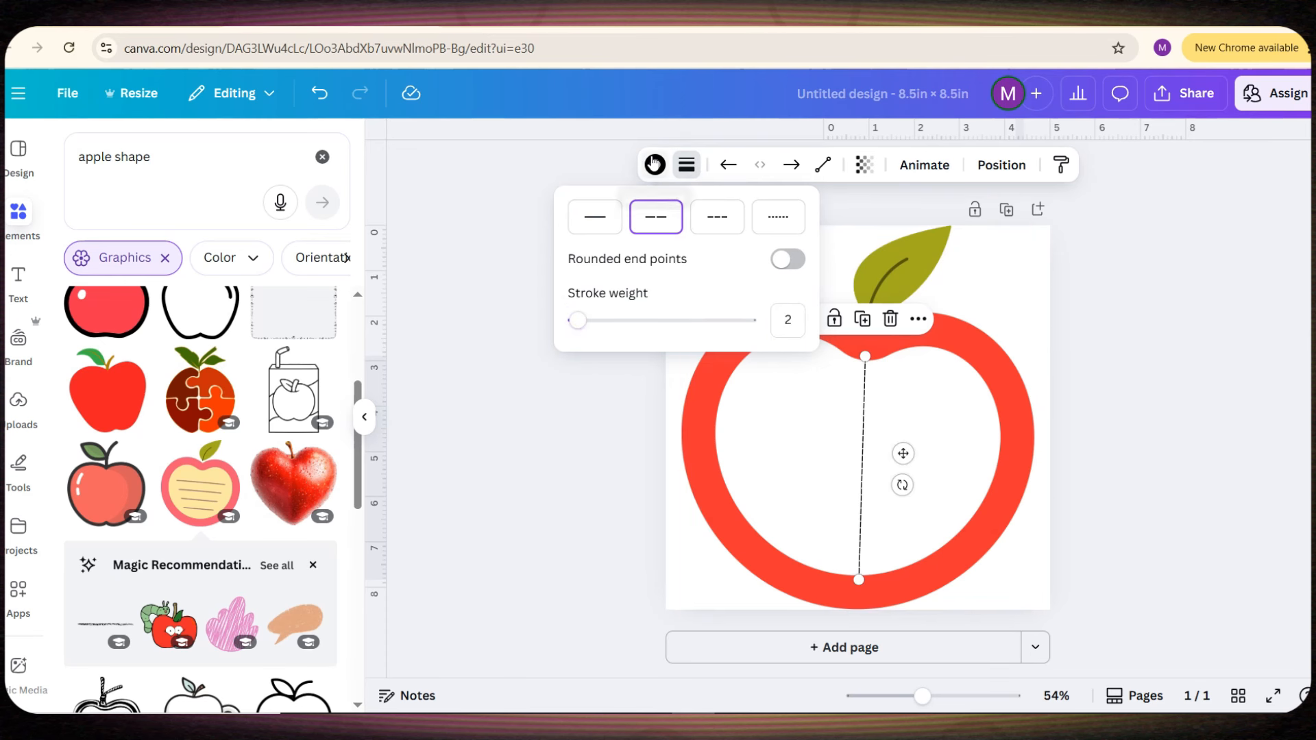
click(654, 164)
click(256, 272)
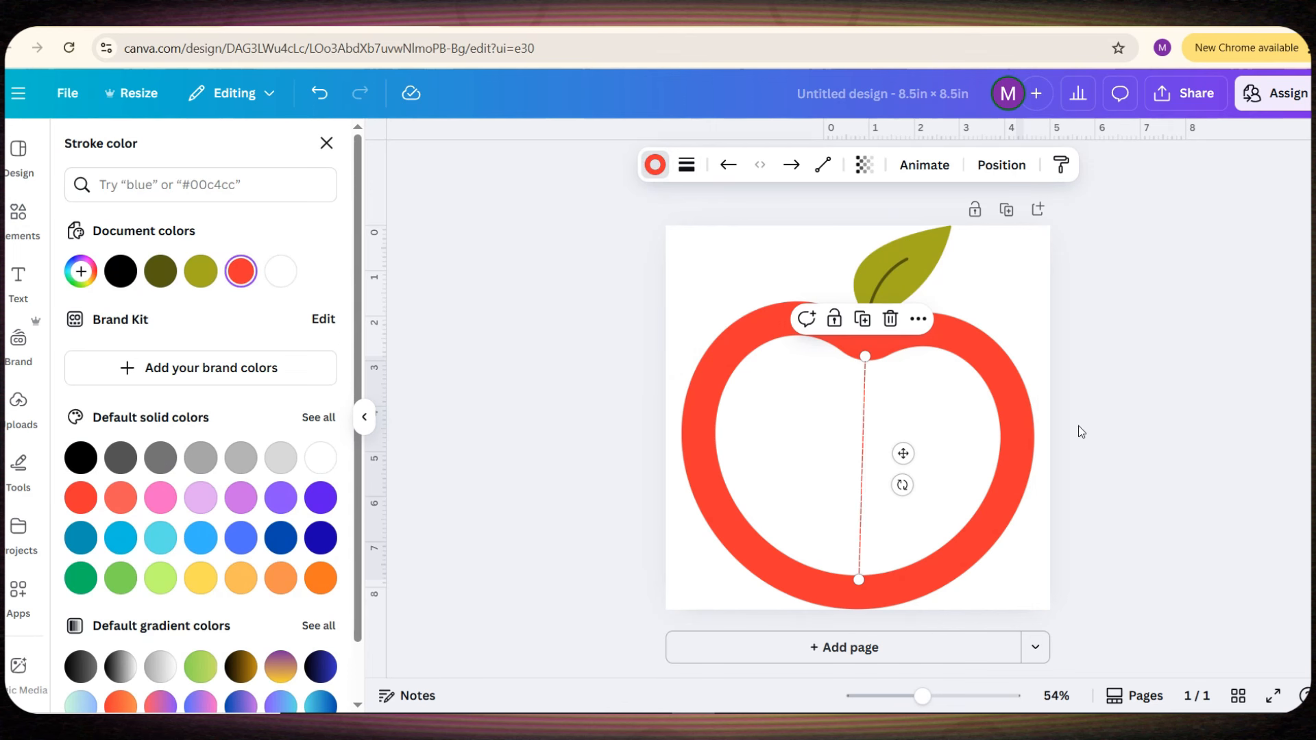
click(1147, 415)
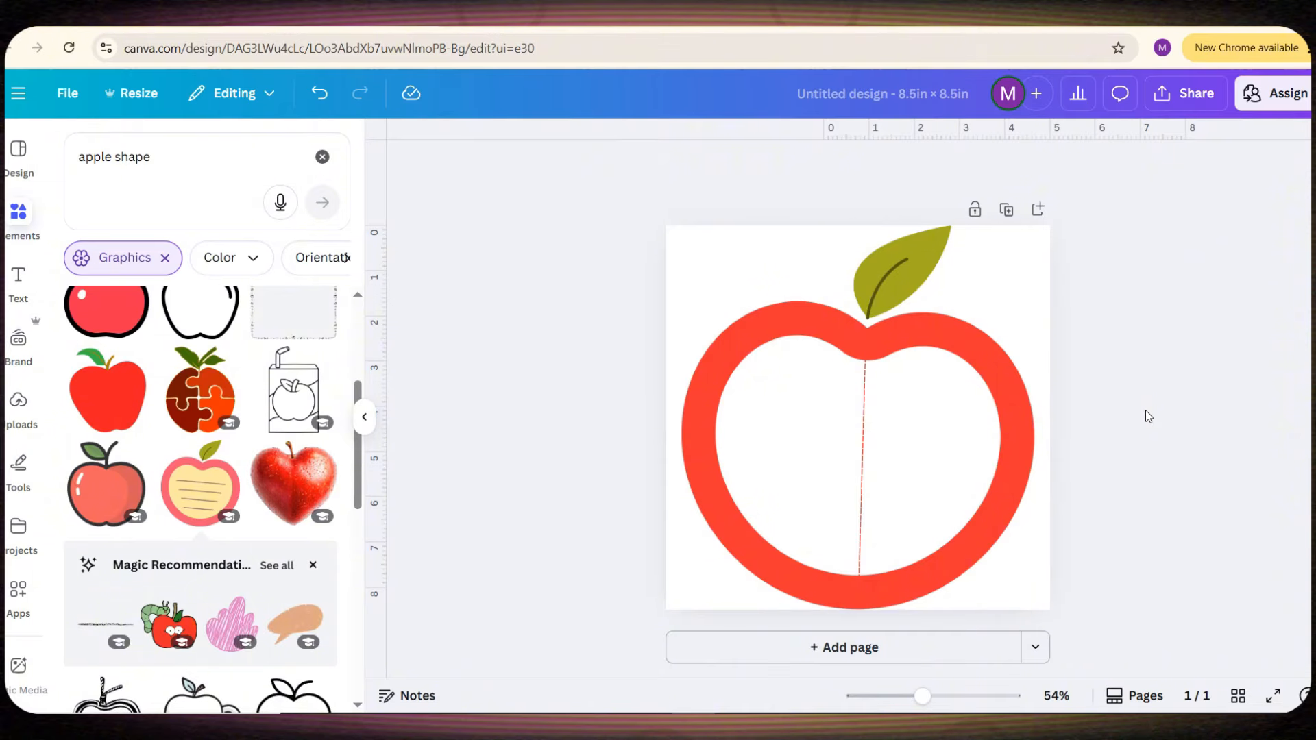
Add the number 1 in Genty Sans at size 84.2 to the left half of the apple
key(t)
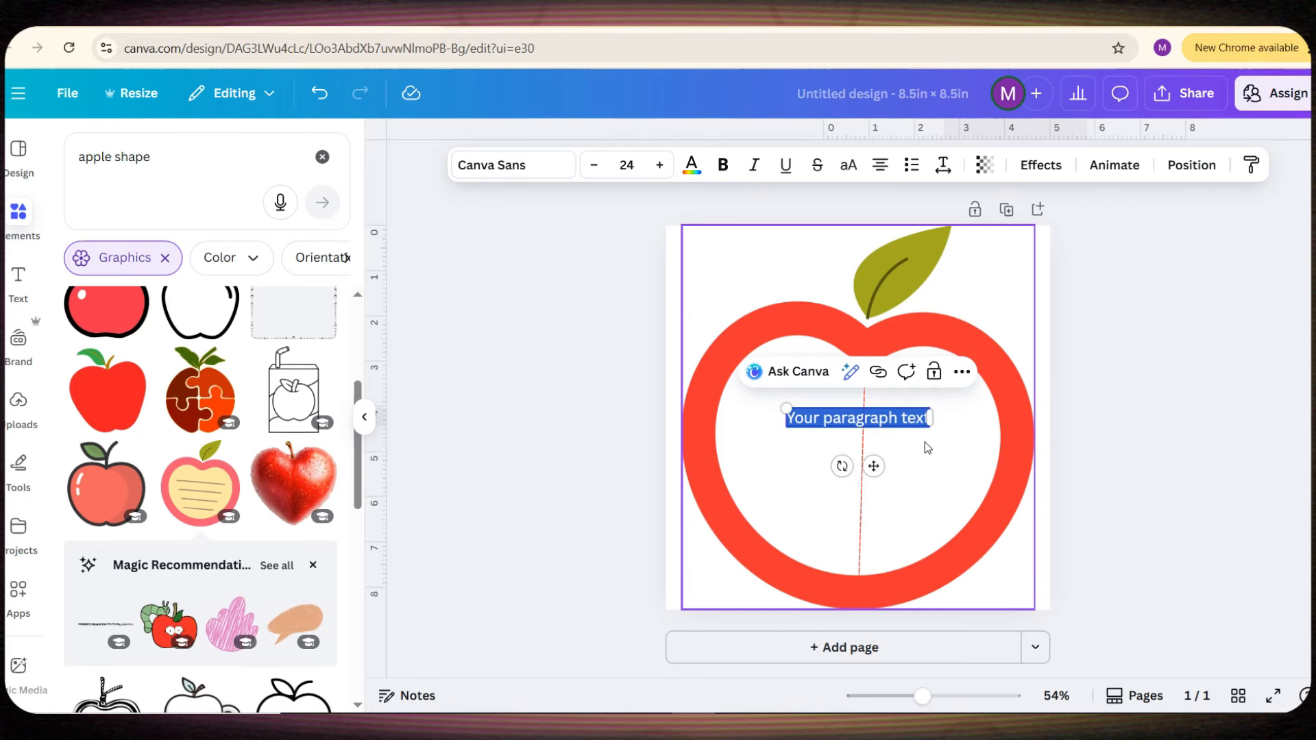
mouse_move(929, 438)
mouse_down()
mouse_move(954, 432)
mouse_move(949, 449)
mouse_up()
click(536, 171)
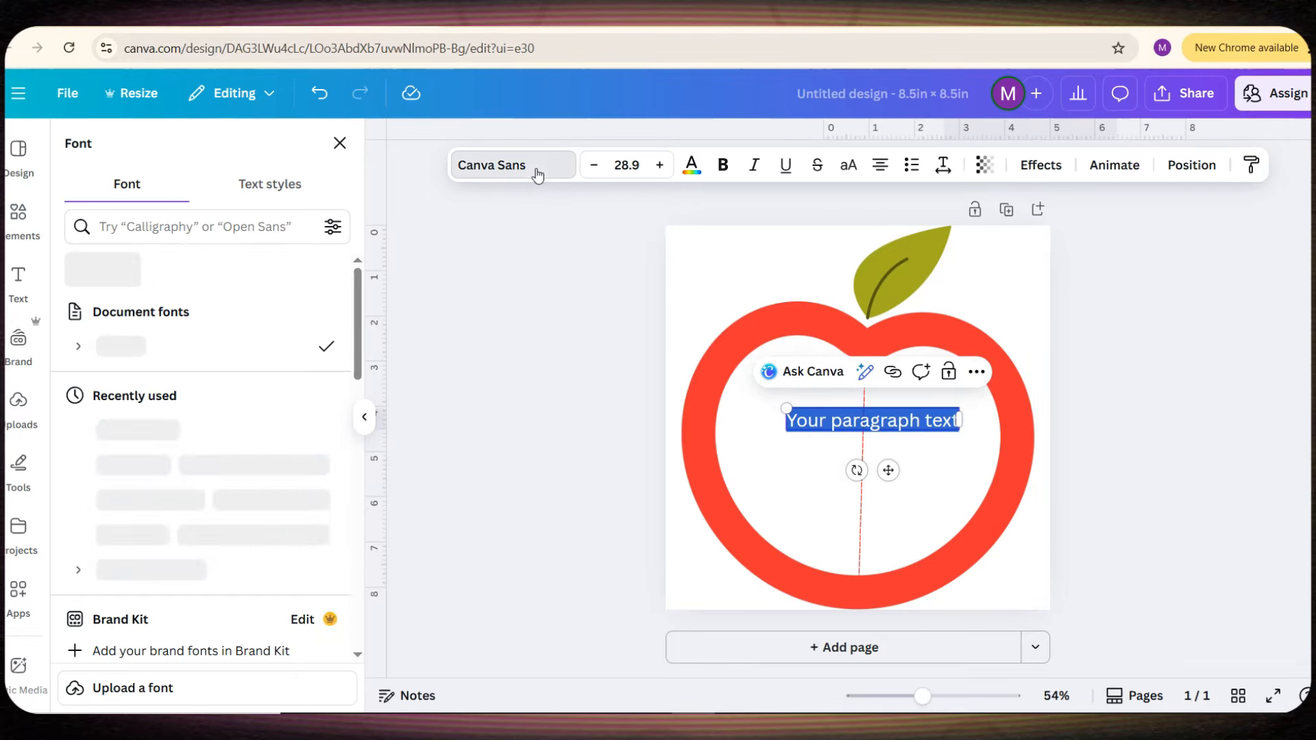
click(274, 429)
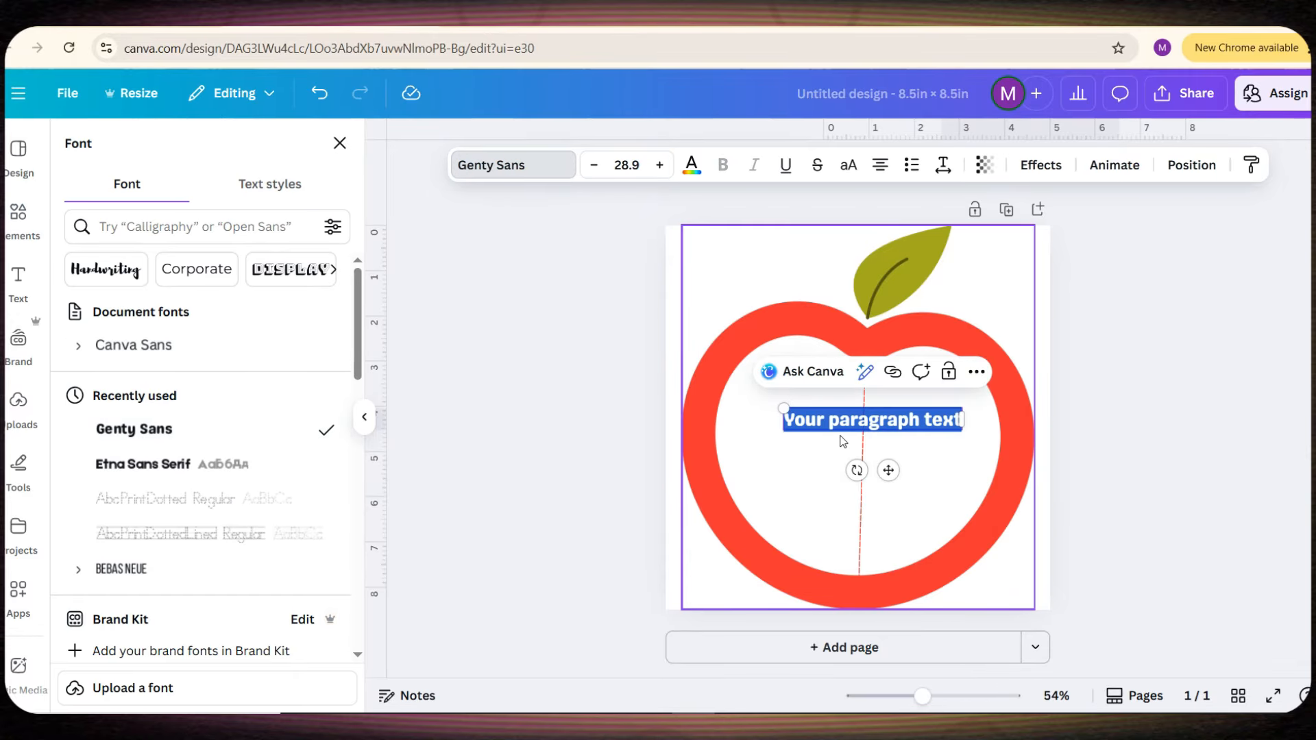
key(BackSpace)
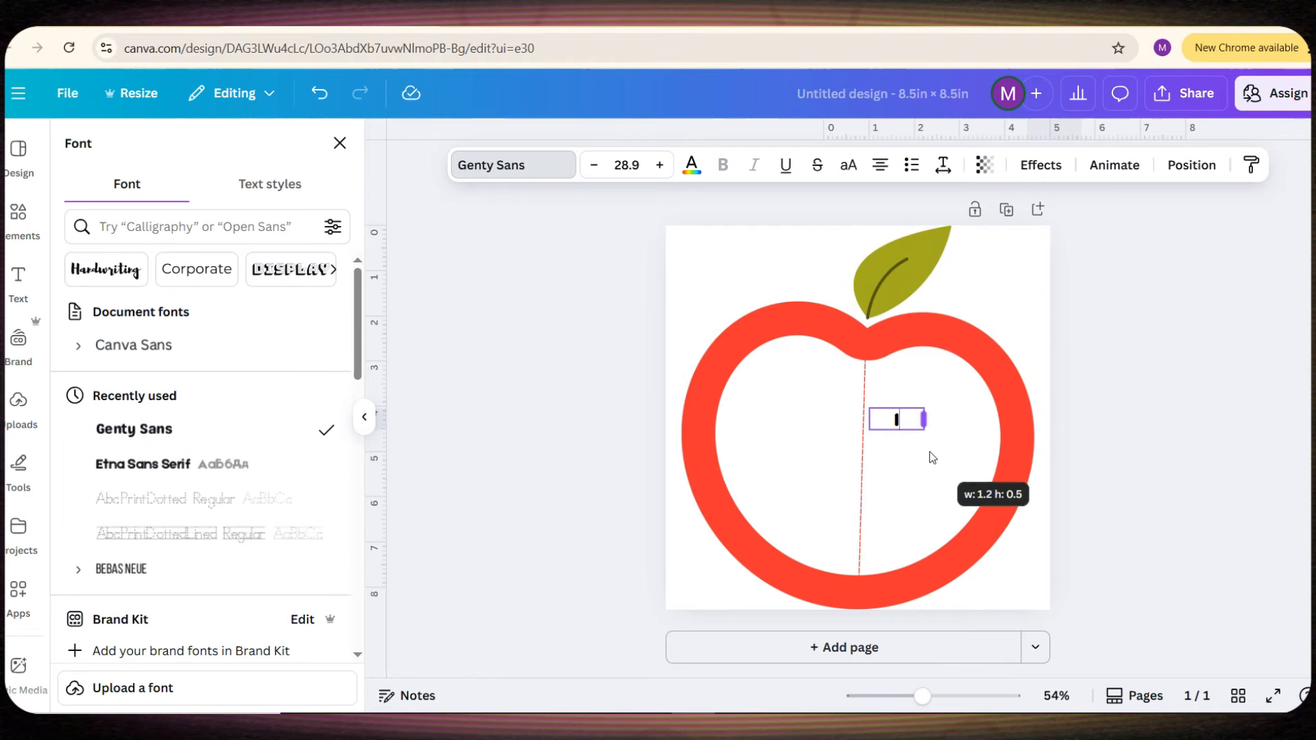
drag(929, 435, 816, 447)
click(1104, 494)
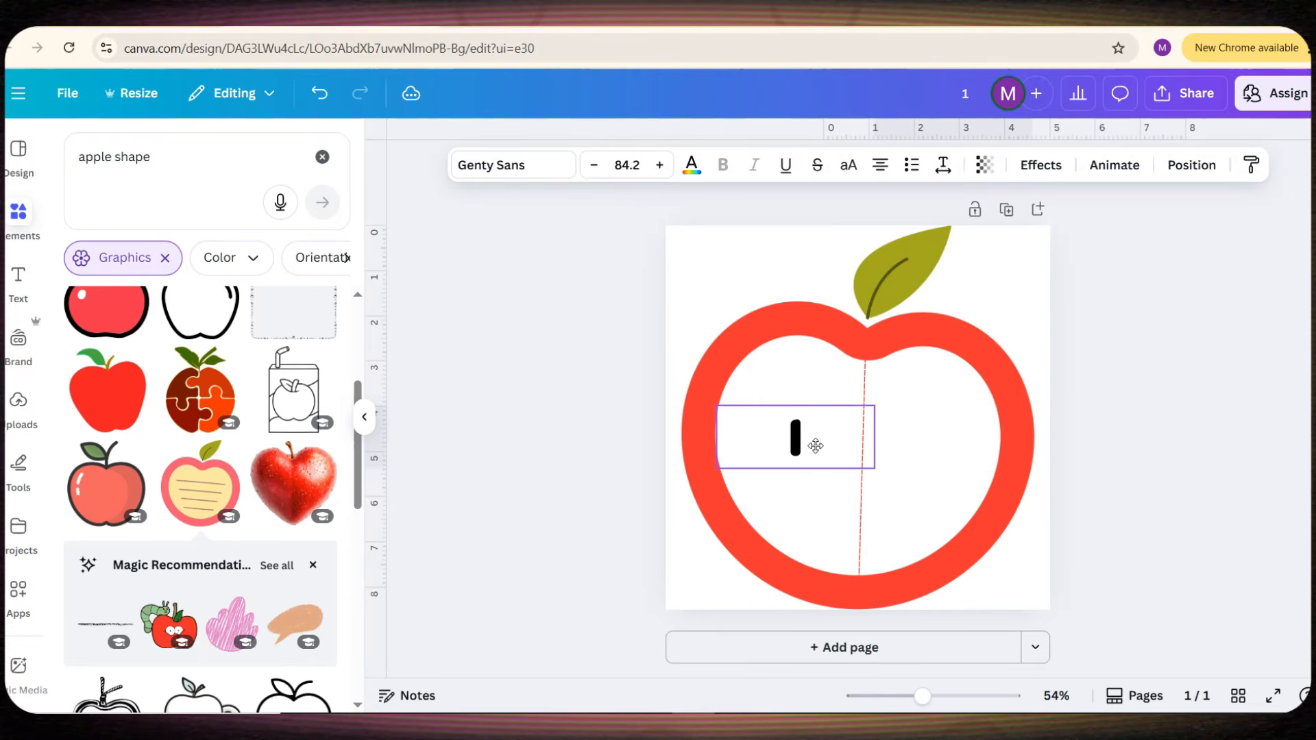
click(619, 514)
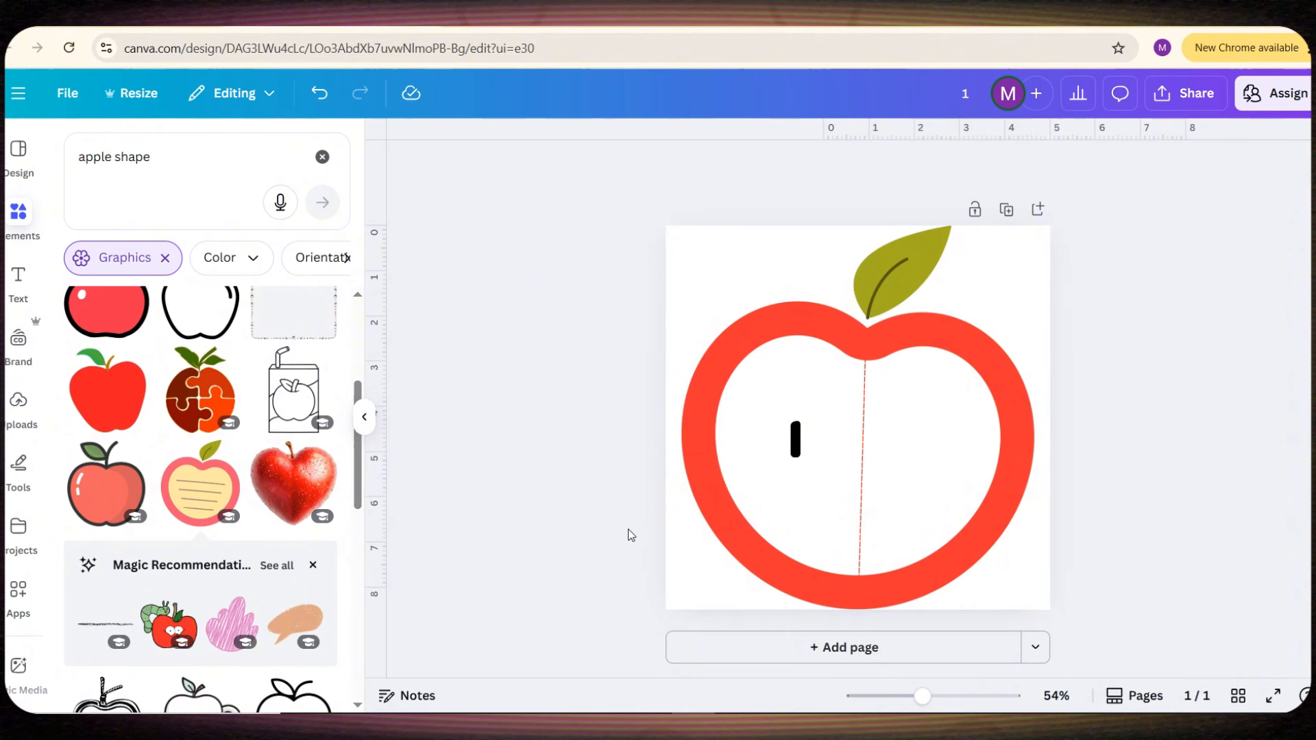
Add a circle, color it black, shrink it to a small dot and place it in the apple's right half
key(c)
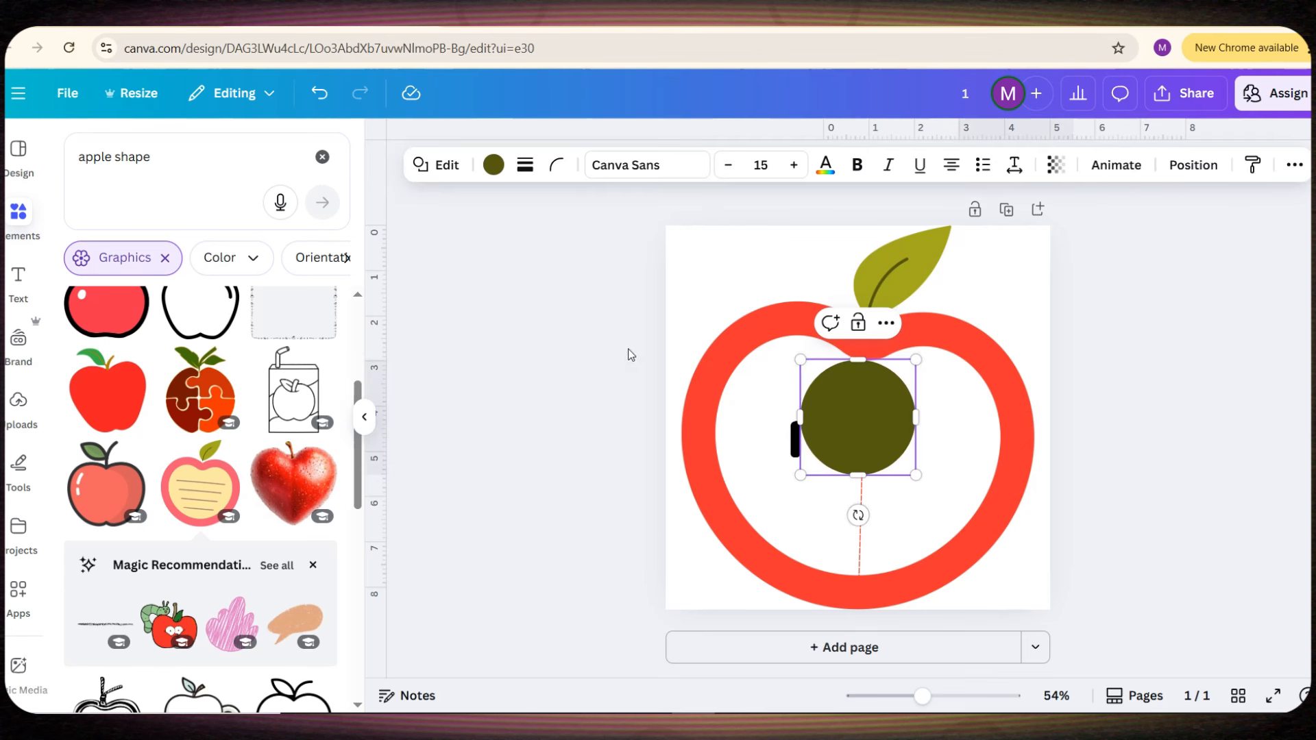
click(494, 164)
click(161, 271)
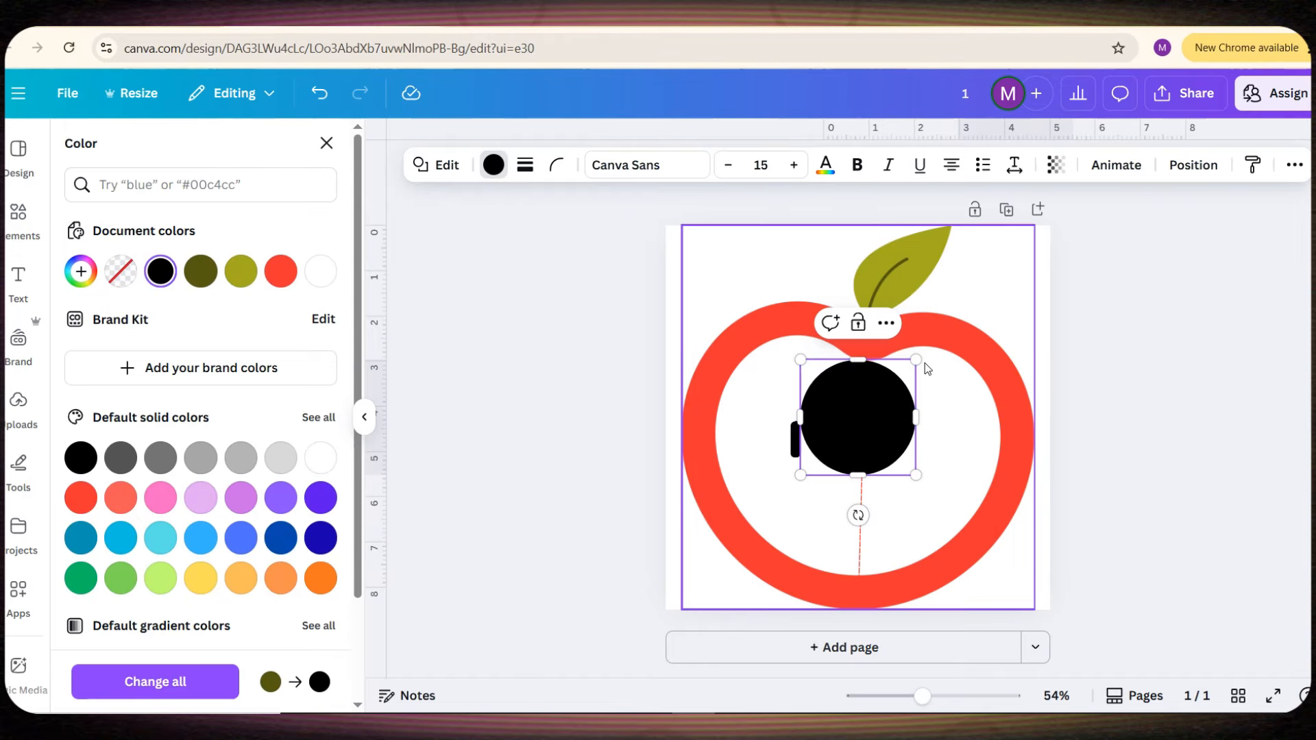
drag(916, 360, 820, 455)
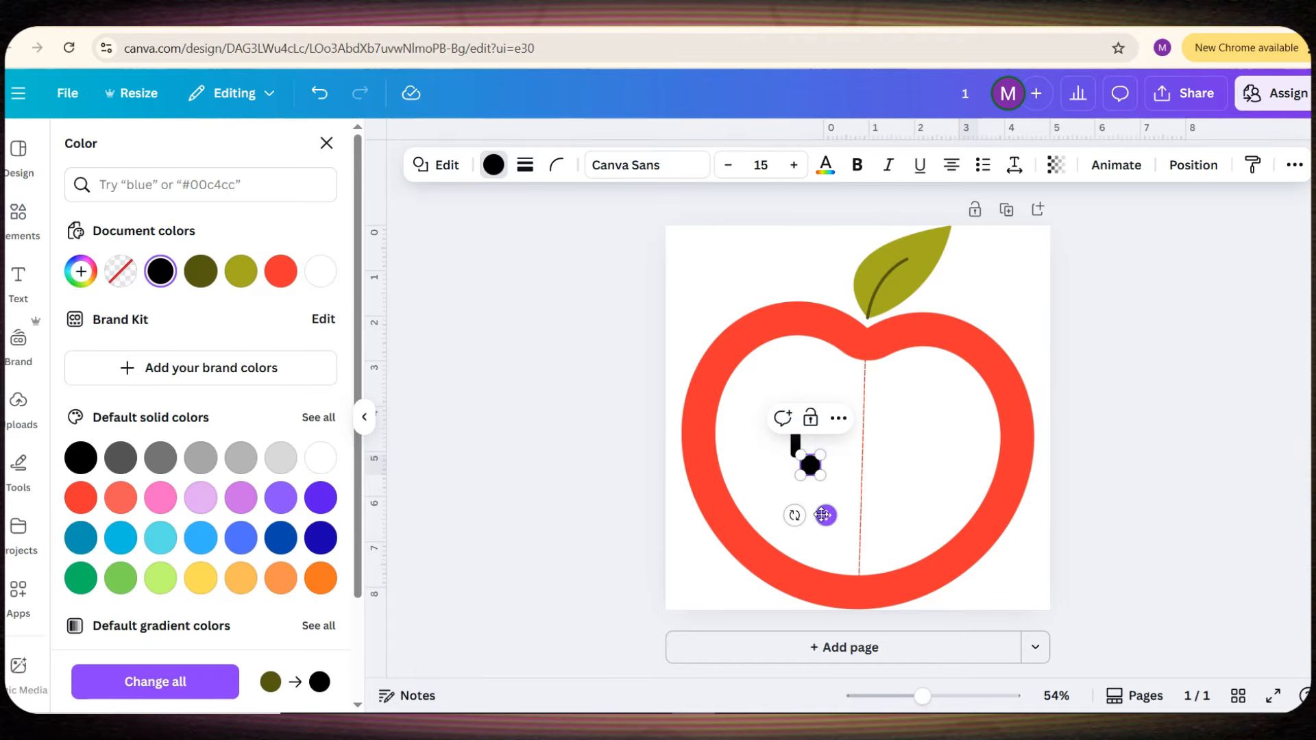
drag(827, 517, 944, 499)
Move the number 1 slightly down and the black dot slightly up so they sit level with each other
drag(779, 443, 778, 452)
click(625, 478)
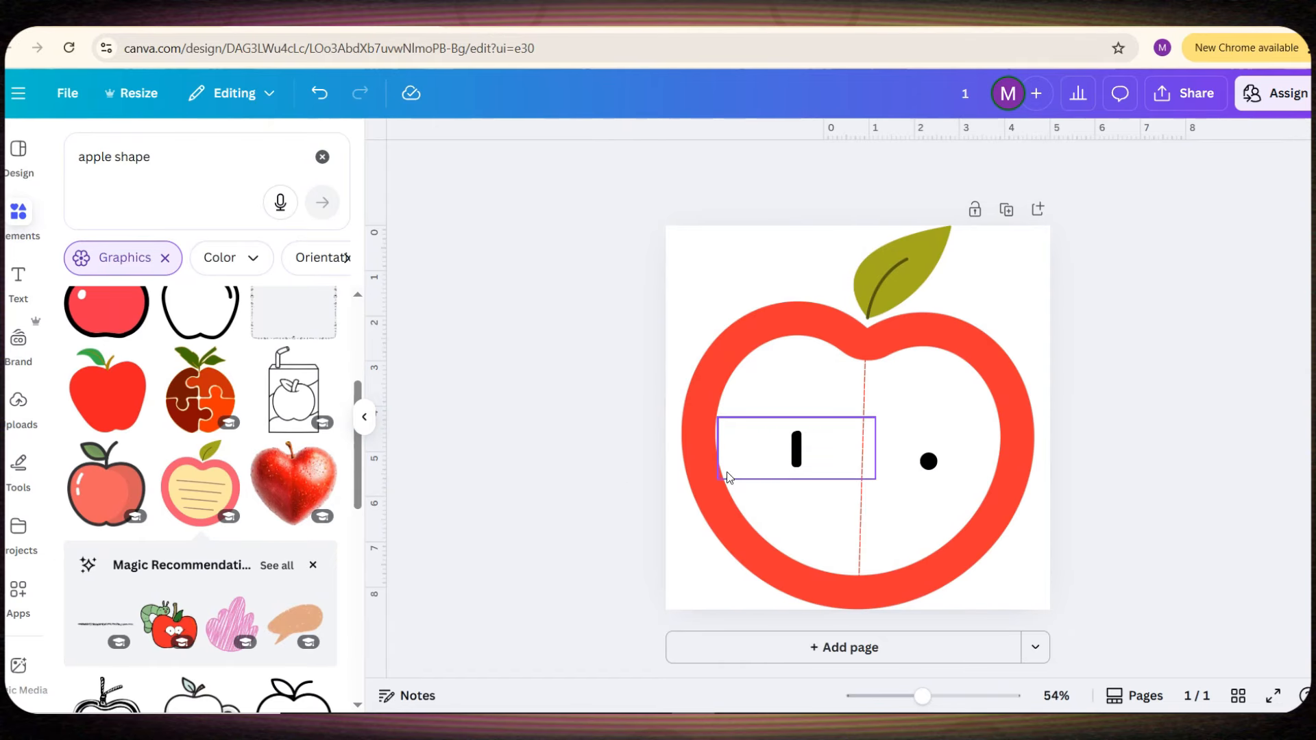
click(946, 473)
click(933, 464)
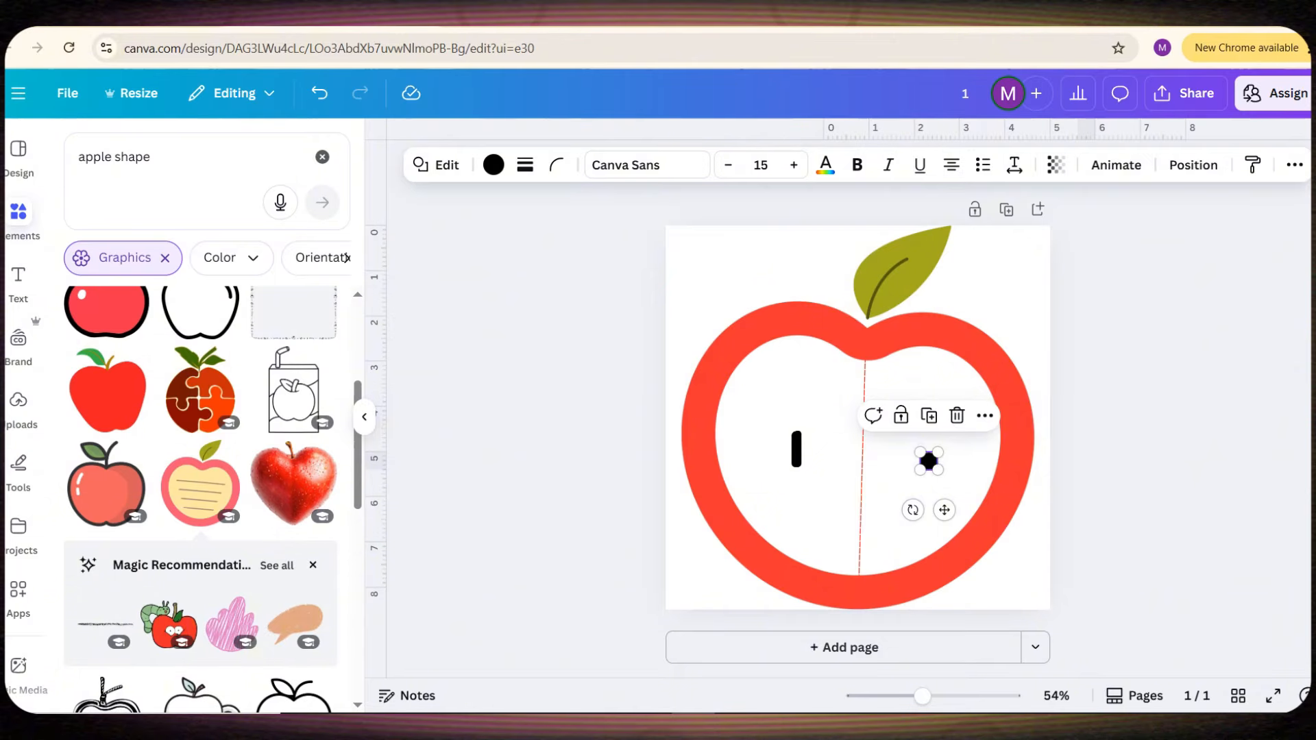
drag(943, 508, 937, 493)
click(1068, 523)
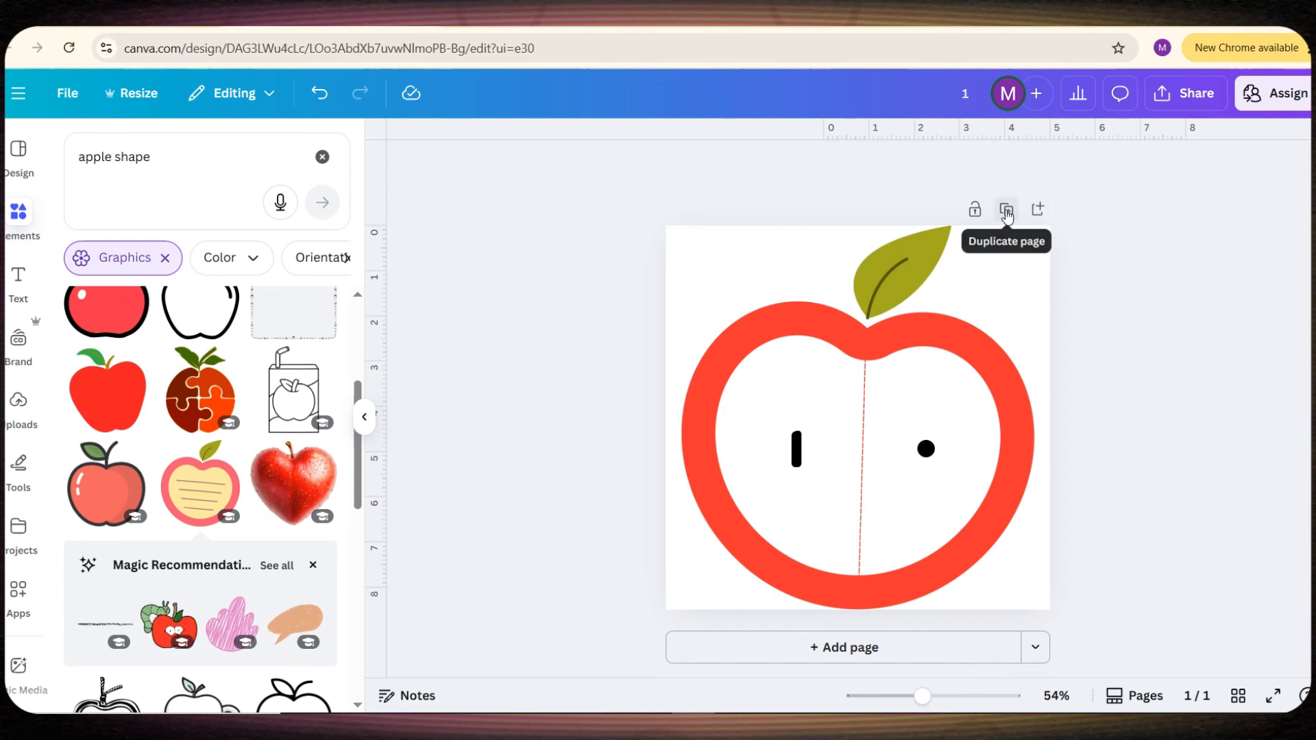
Duplicate the page and change the number on the copy to 2
click(1005, 209)
double_click(825, 466)
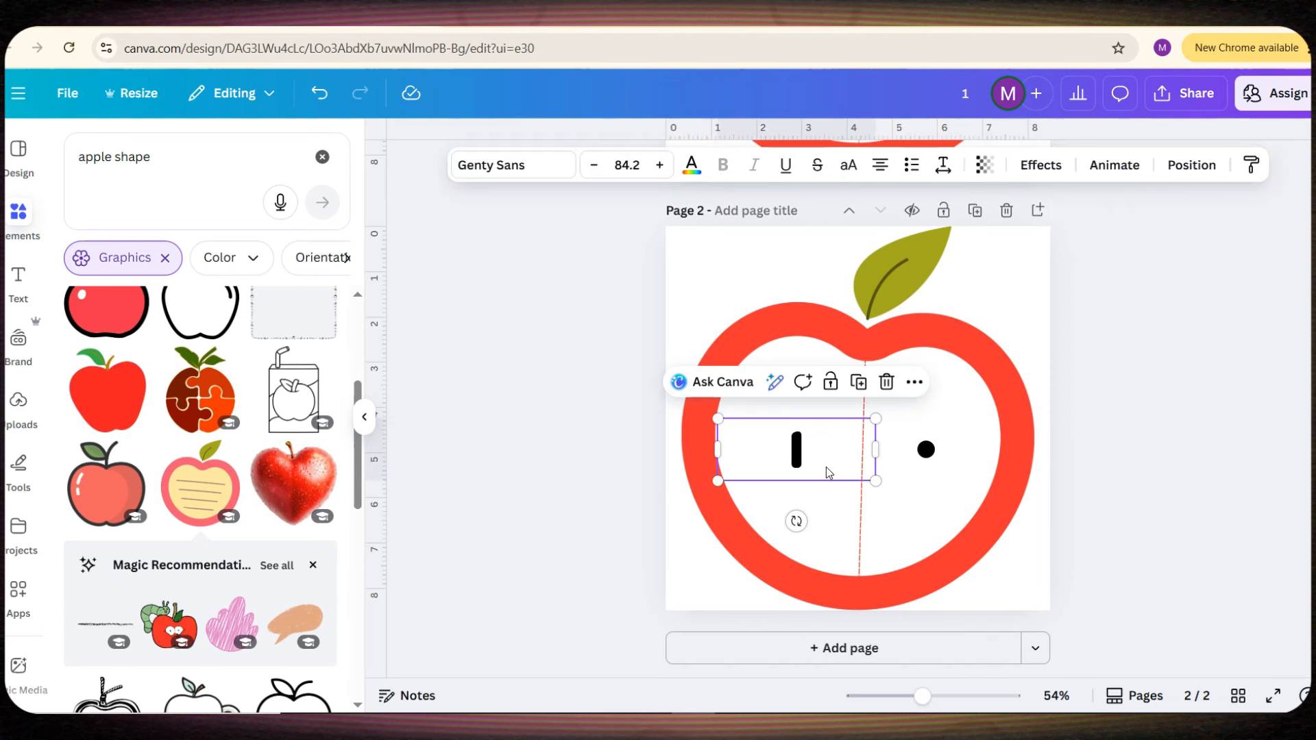
text(2)
Duplicate the black dot on page 2 and arrange the two dots diagonally in the apple's right half
click(926, 450)
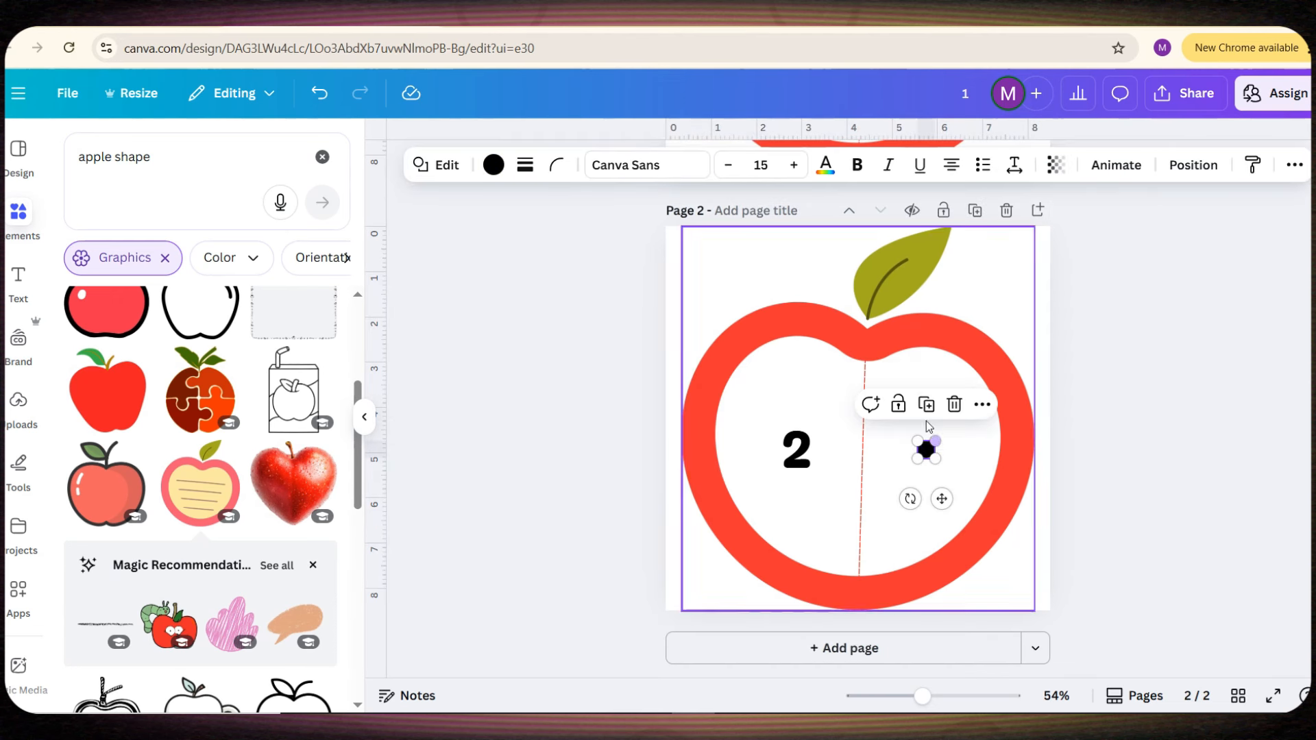
click(929, 428)
drag(932, 458, 934, 423)
key(Escape)
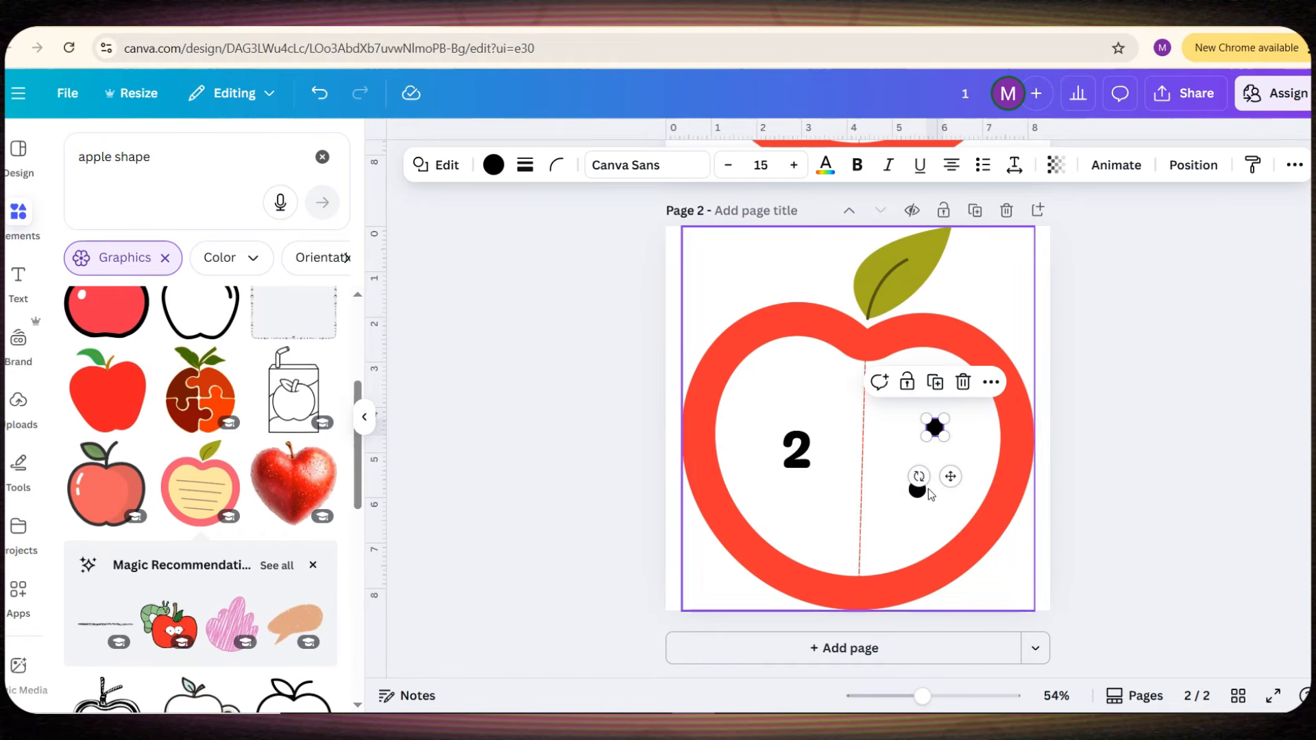
click(916, 489)
drag(917, 488, 917, 480)
click(1080, 513)
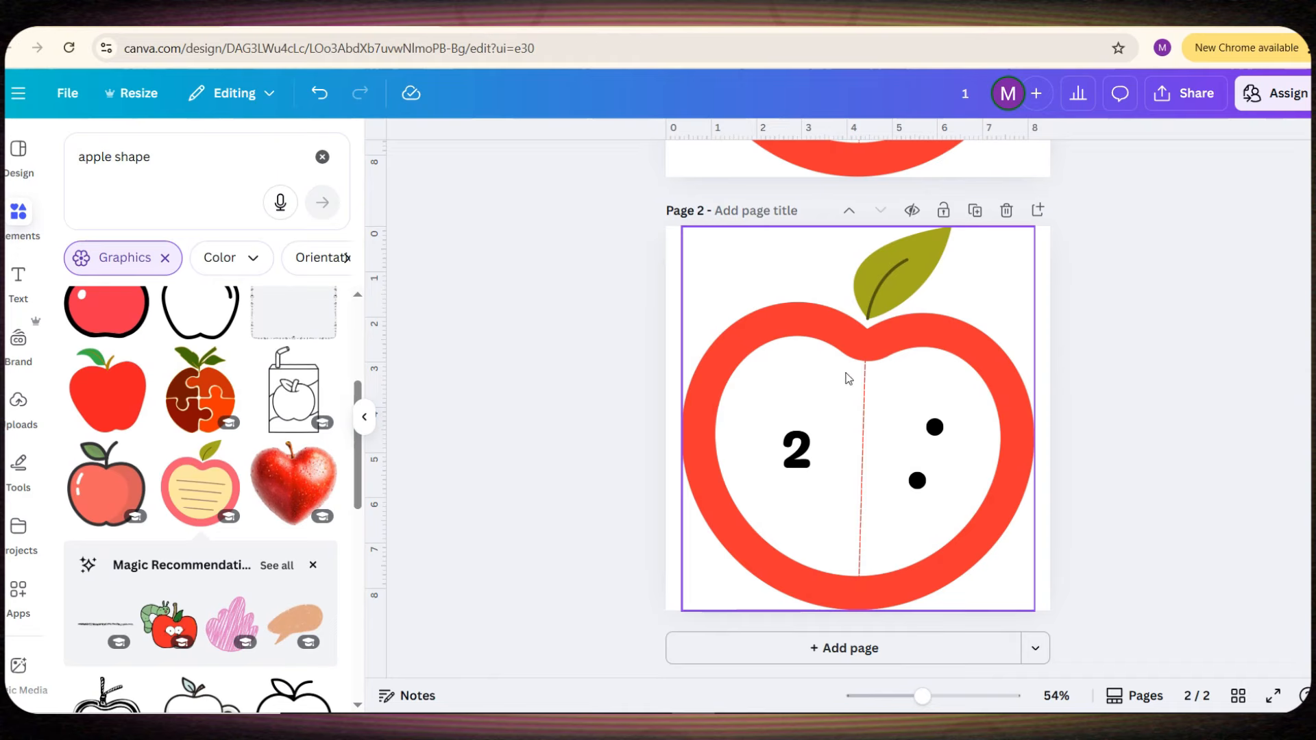
Delete the straight dashed divider on page 2 and search the graphics for "dotted line"
click(869, 574)
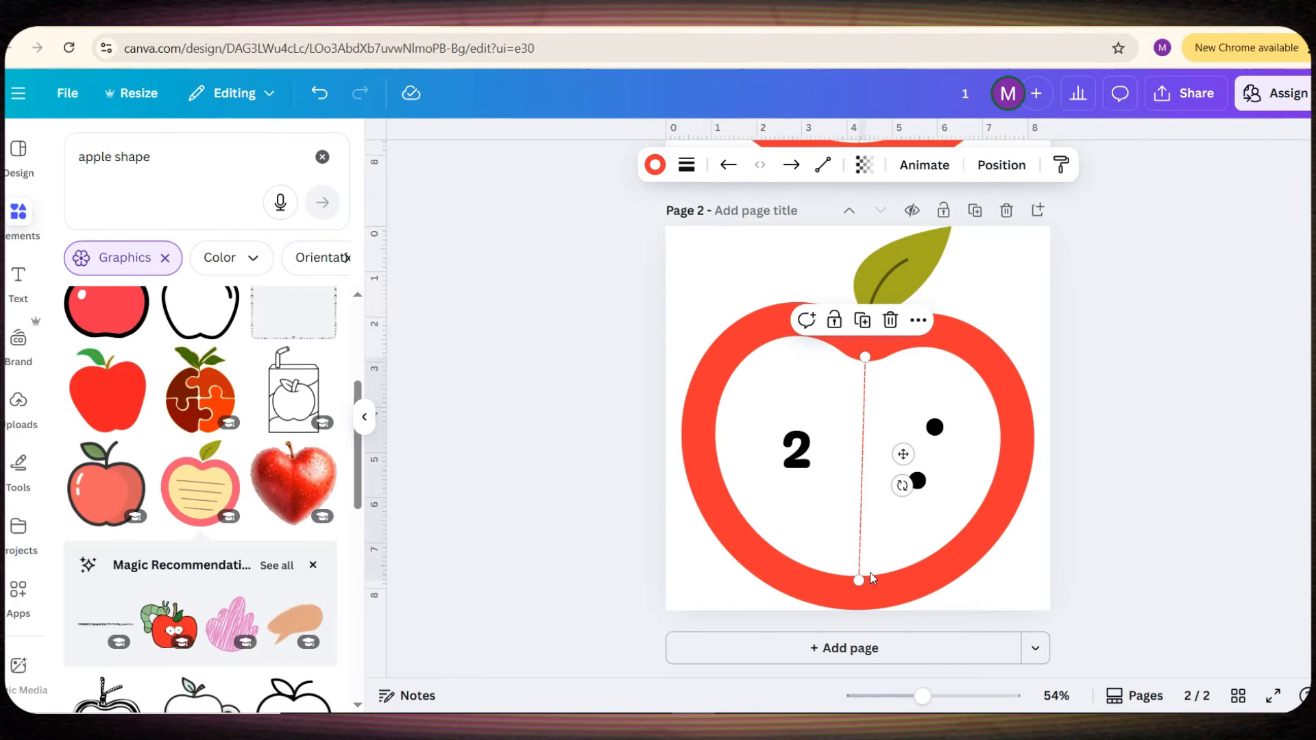
key(Delete)
click(152, 157)
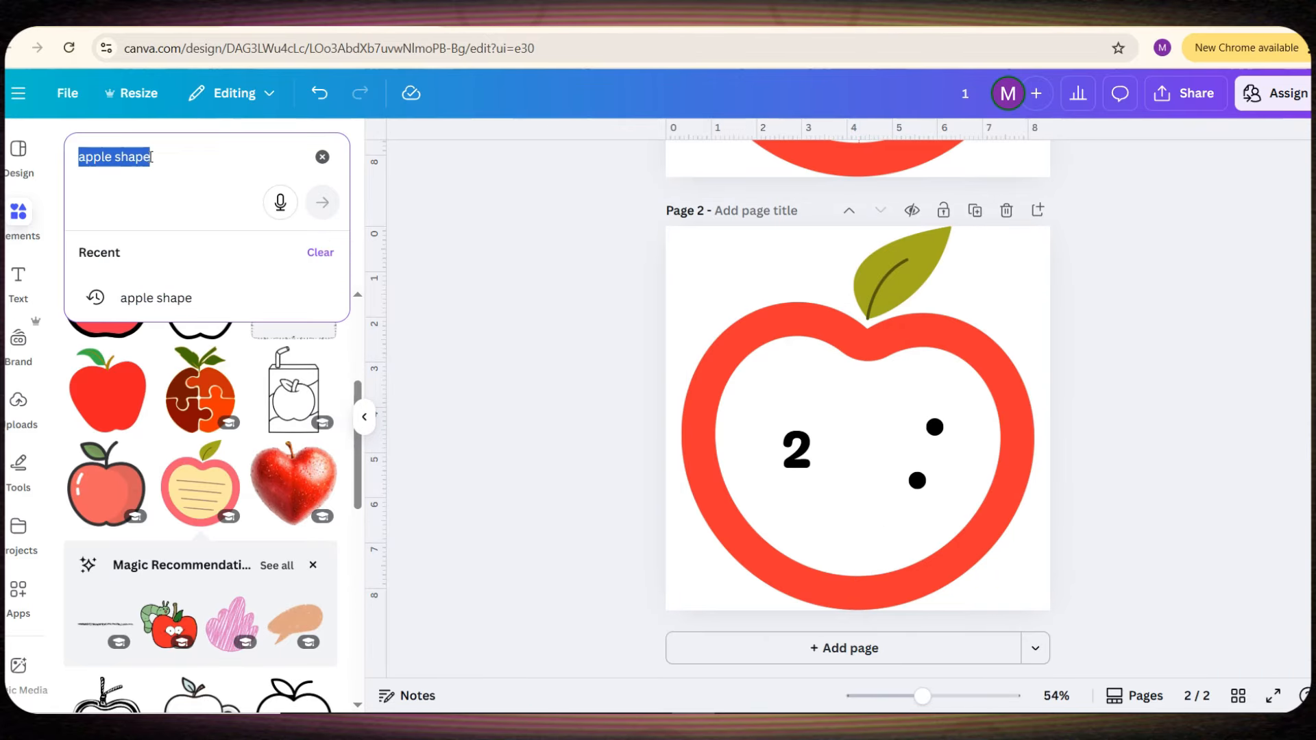
text(dotted)
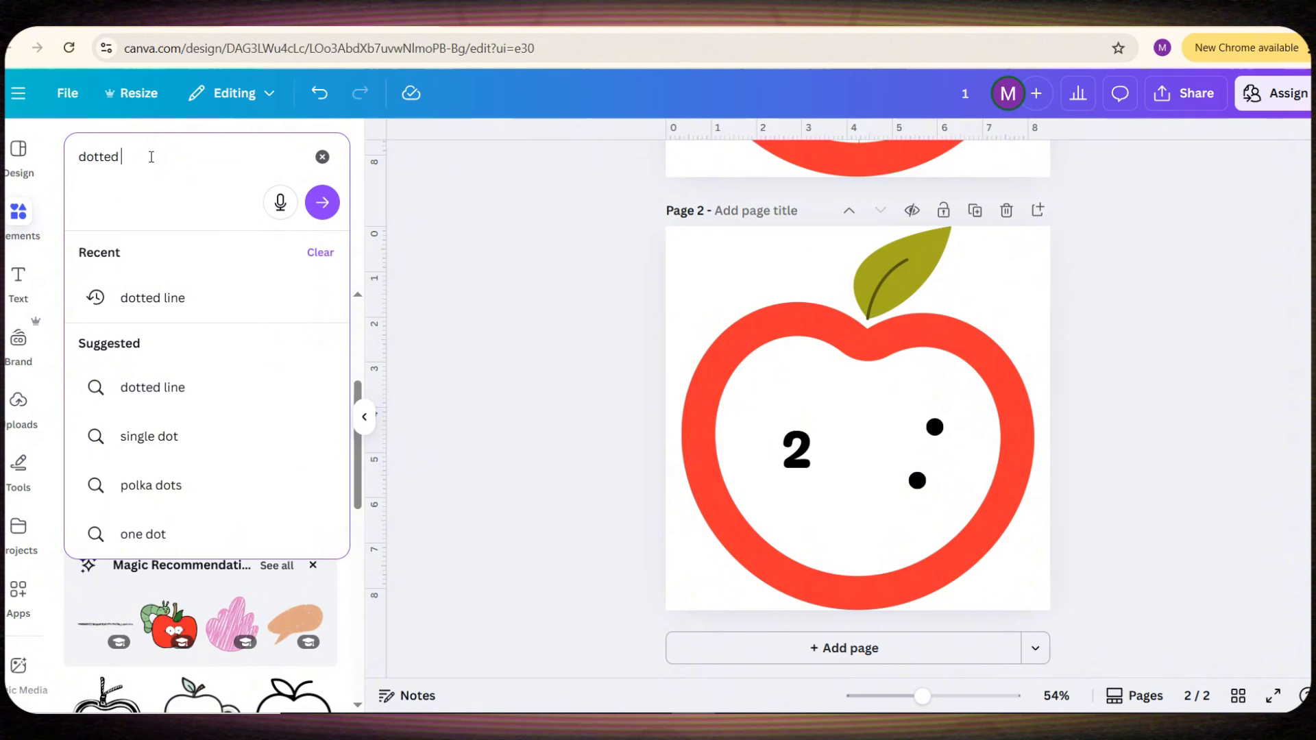
text( line)
key(Return)
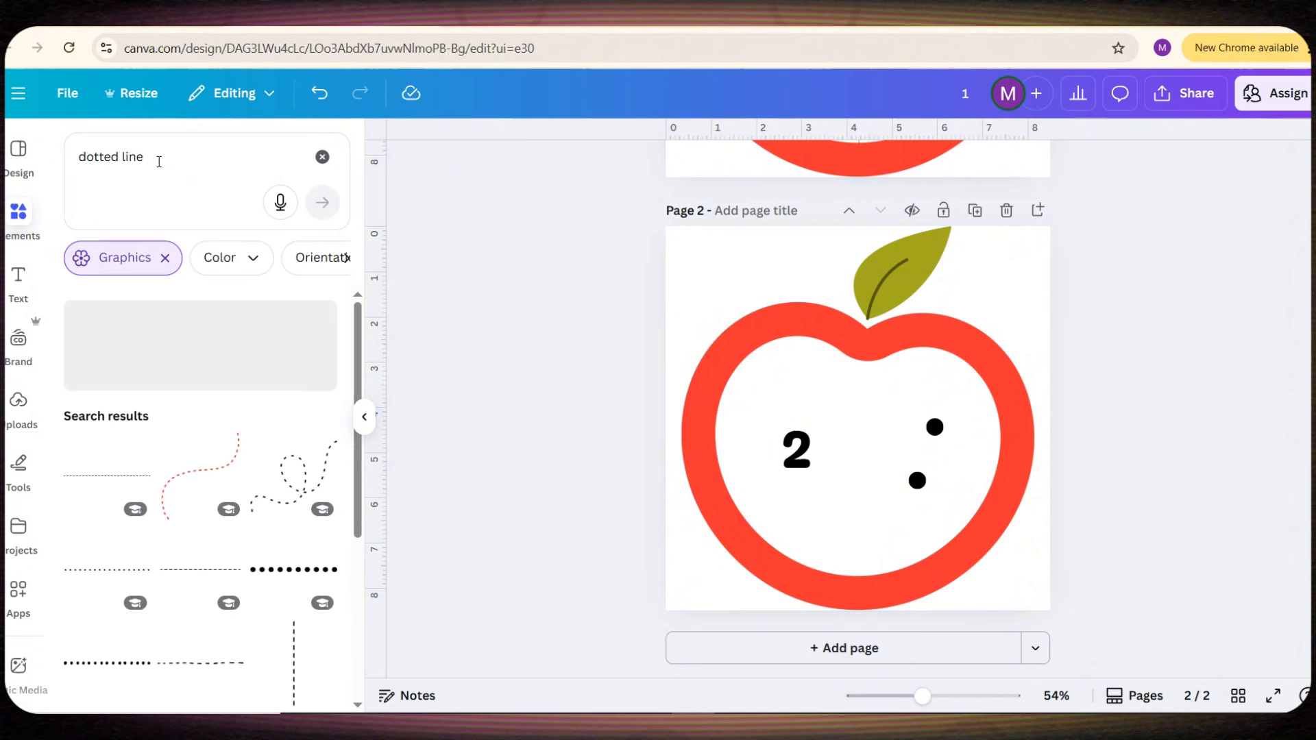
Insert the wavy dashed line graphic and rotate, resize and position it to run from the apple's notch to its base
scroll(226, 503, down, 5)
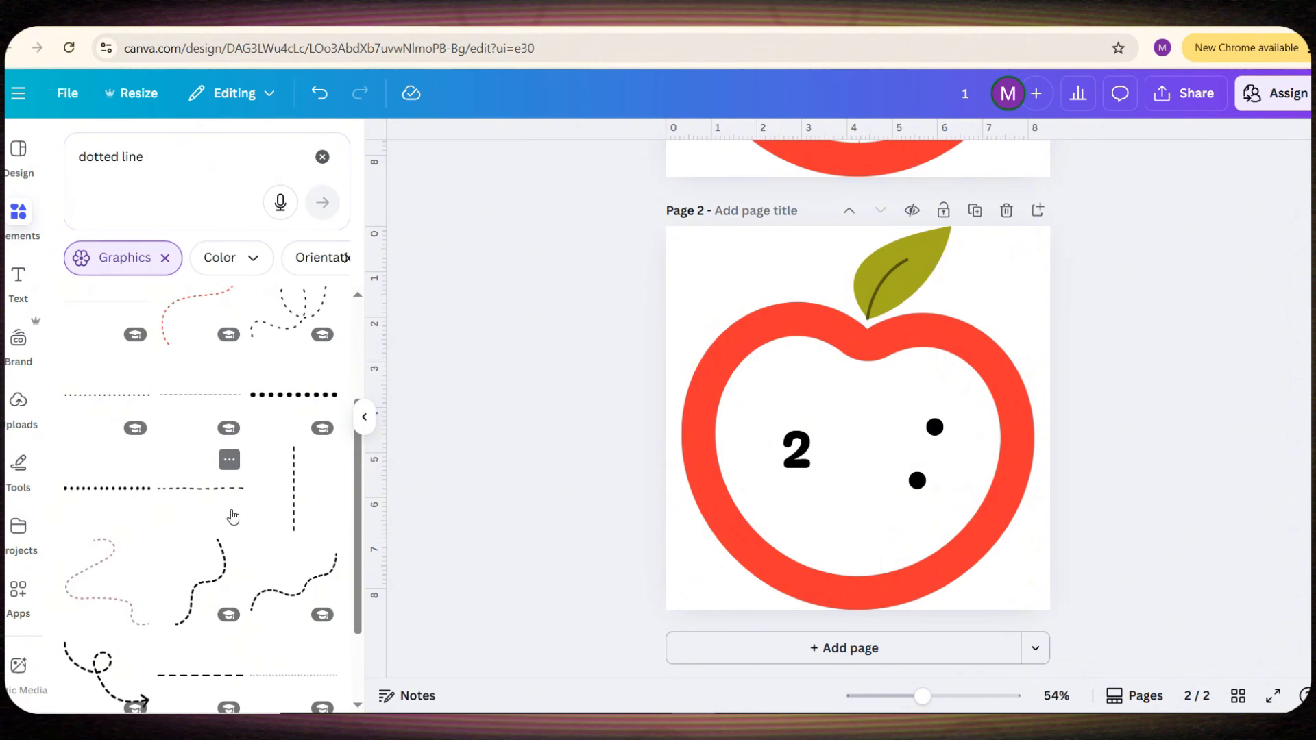
scroll(205, 500, down, 3)
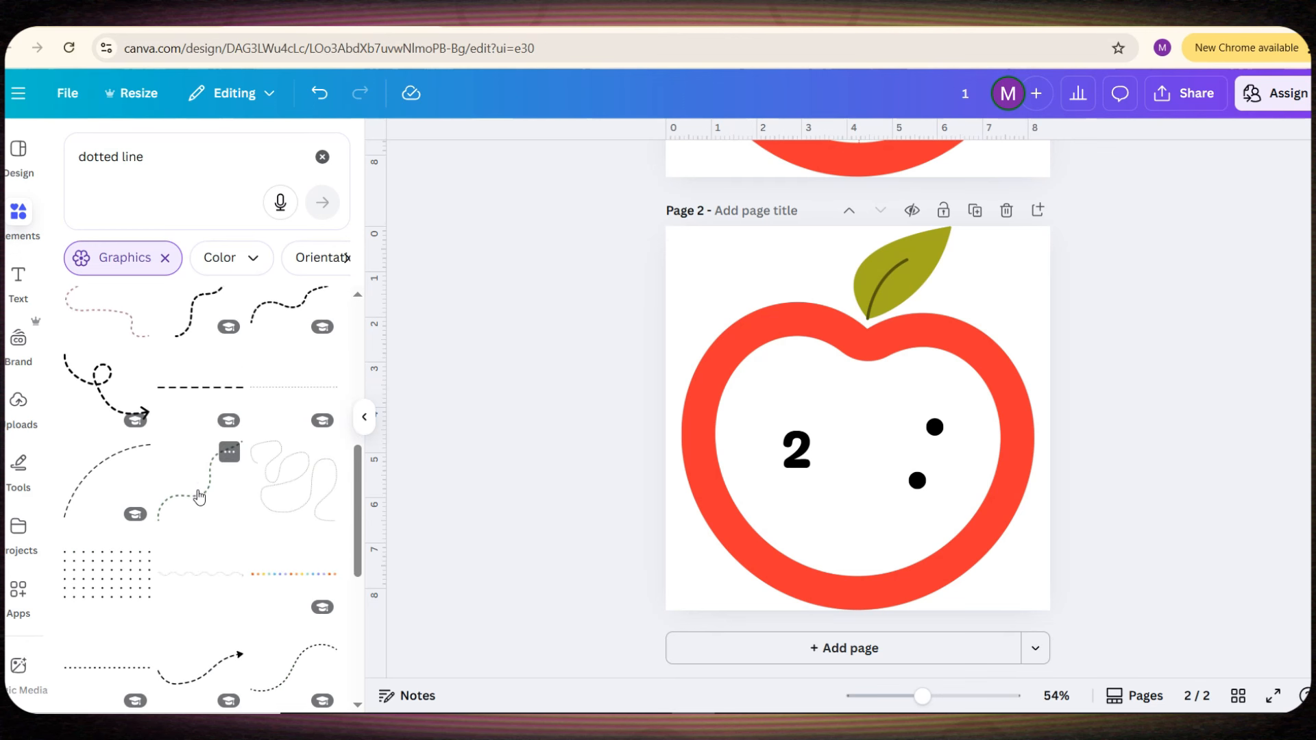
click(199, 496)
drag(890, 464, 878, 520)
drag(845, 588, 914, 544)
drag(860, 509, 867, 506)
drag(863, 376, 867, 347)
drag(870, 448, 865, 438)
mouse_move(934, 550)
mouse_down()
mouse_move(944, 540)
mouse_move(932, 540)
mouse_up()
Recolor the wavy dashed line to the apple's red
click(684, 165)
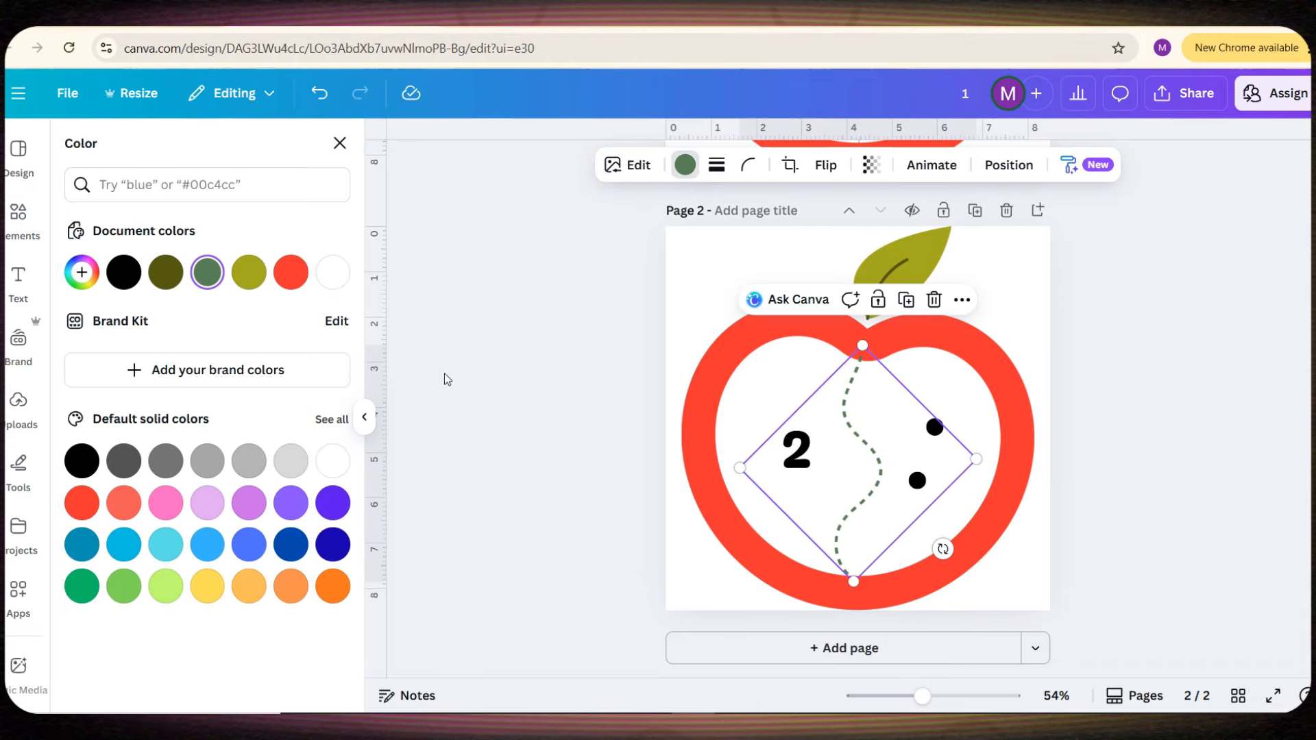
click(291, 273)
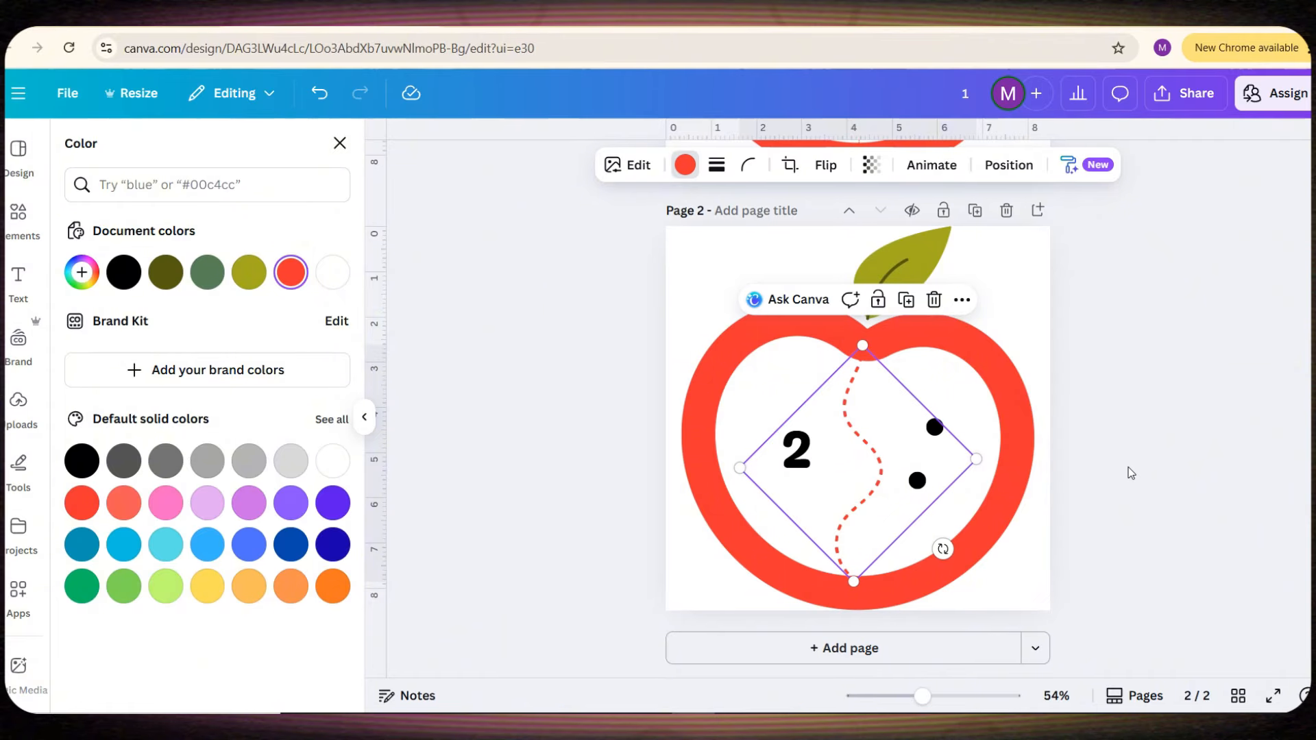
key(Escape)
key(Escape)
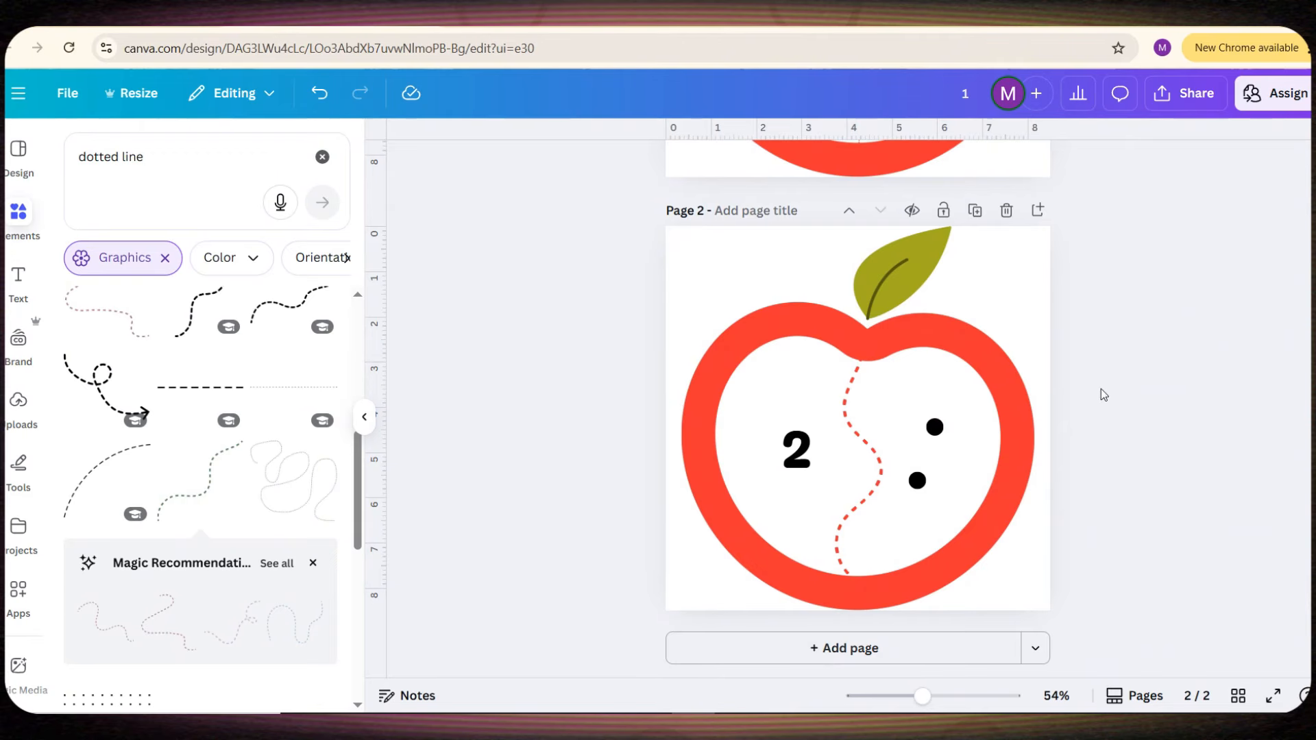
Duplicate page 2 and change the number on the new page 3 to 3
click(974, 209)
click(869, 495)
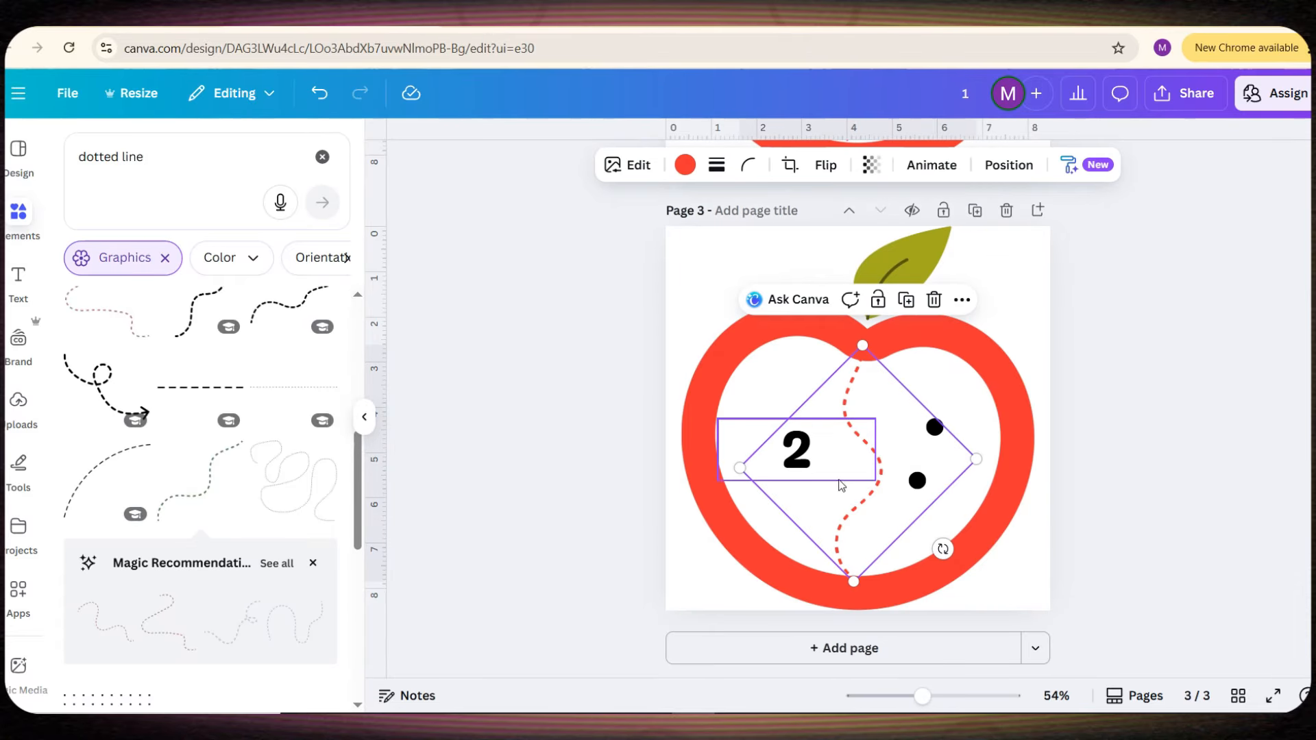
click(796, 452)
double_click(796, 452)
text(3)
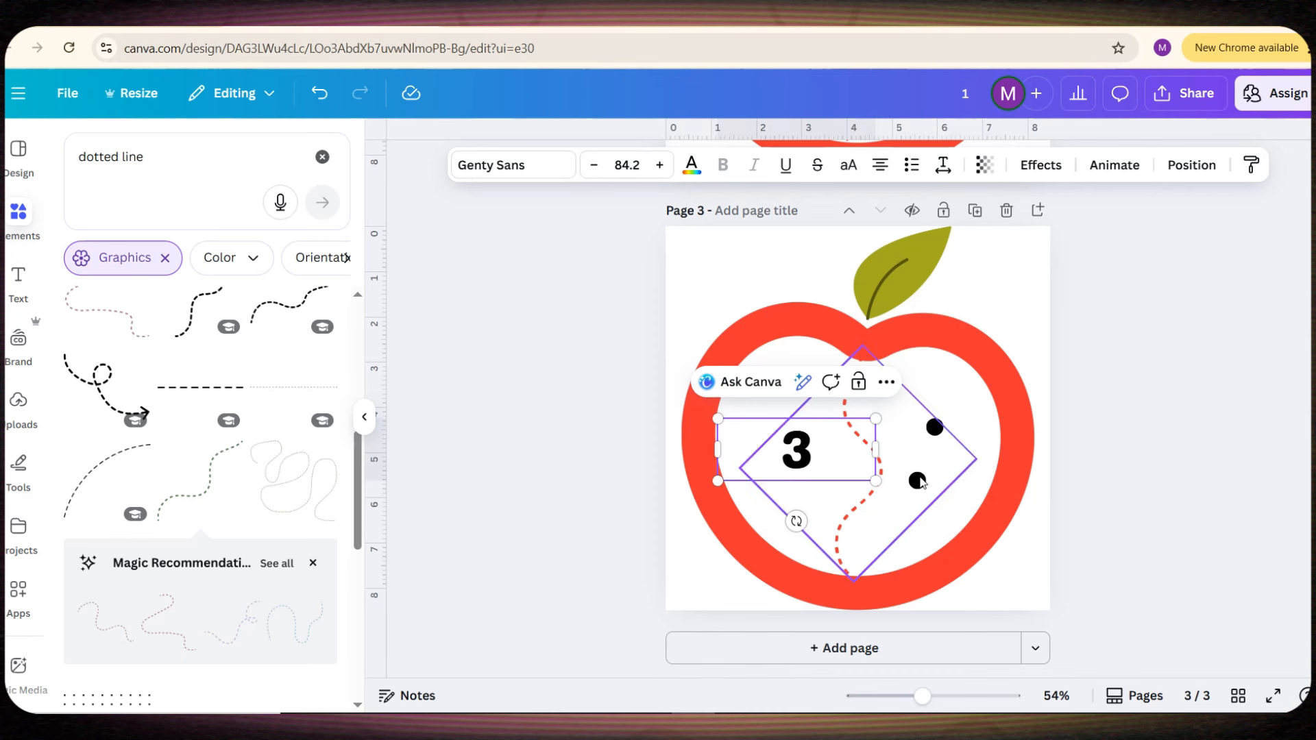
click(1037, 449)
Delete the wavy divider on page 3 and duplicate a black dot, placing the copy near the apple's inner right edge
click(938, 436)
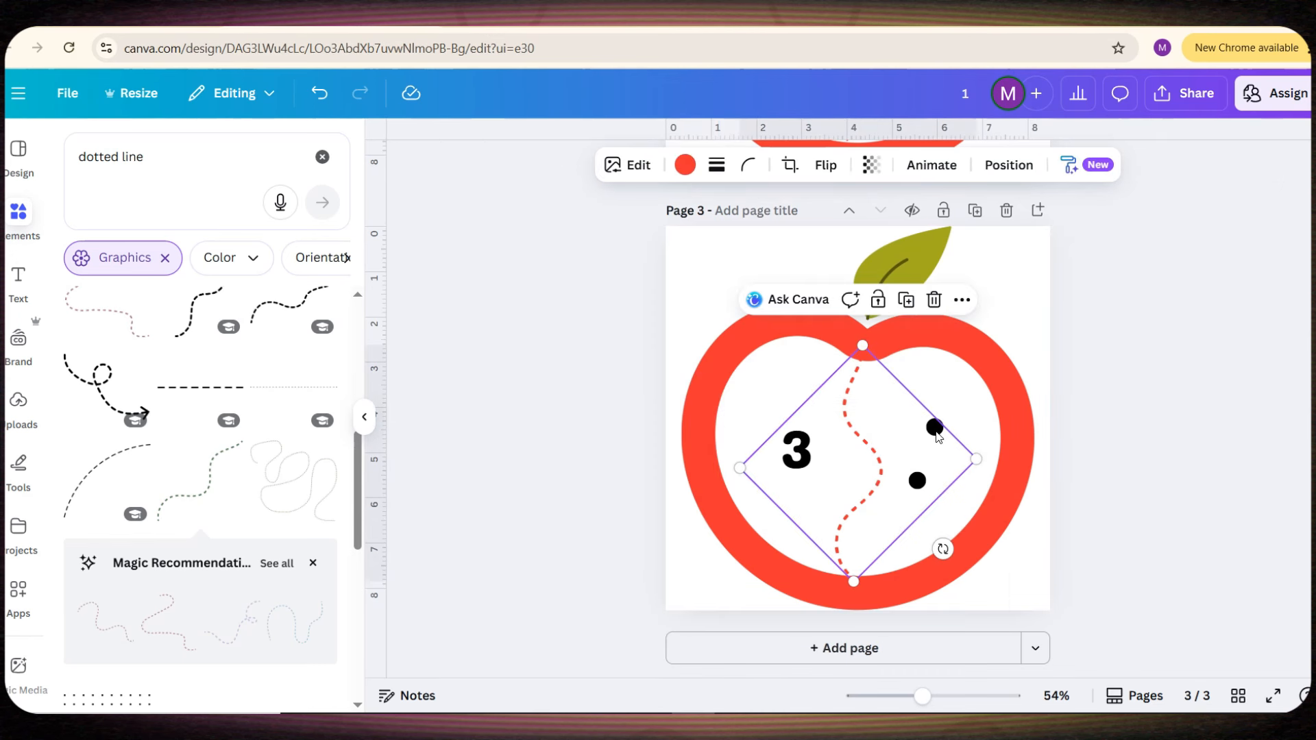
key(Delete)
click(935, 432)
click(932, 389)
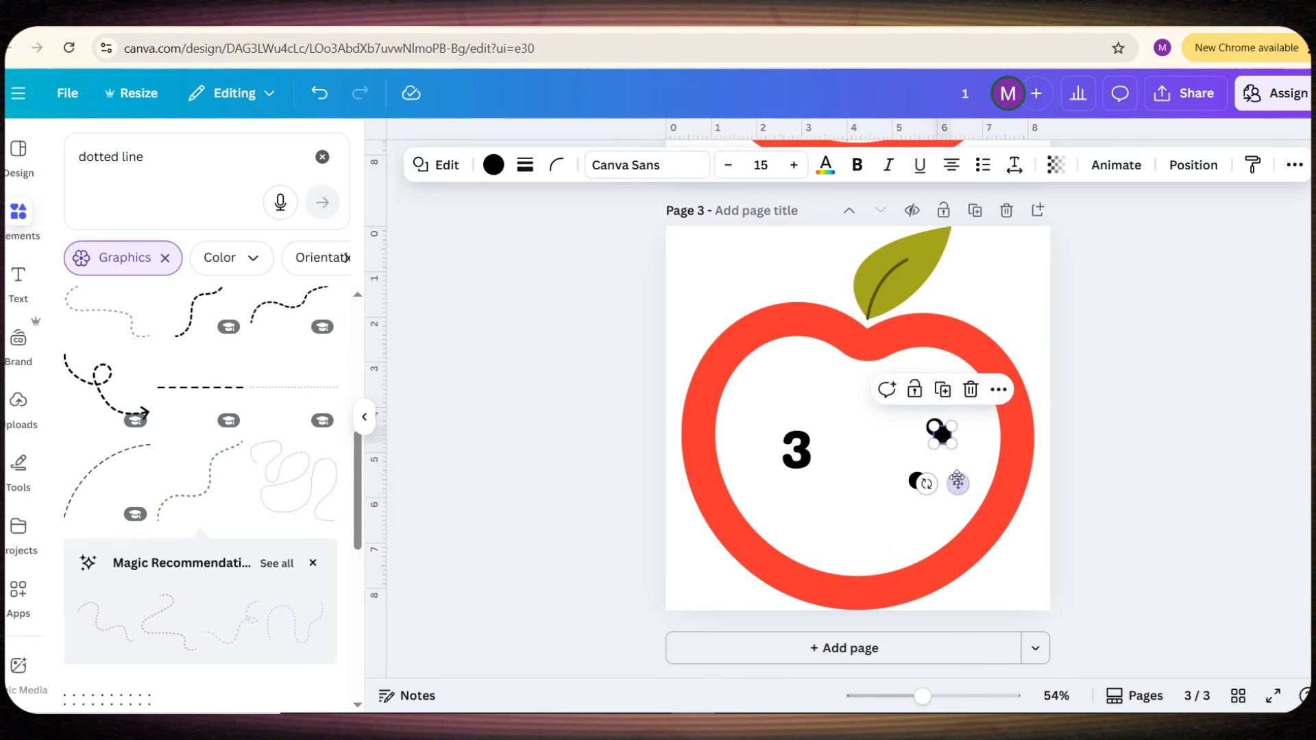
drag(959, 492, 985, 530)
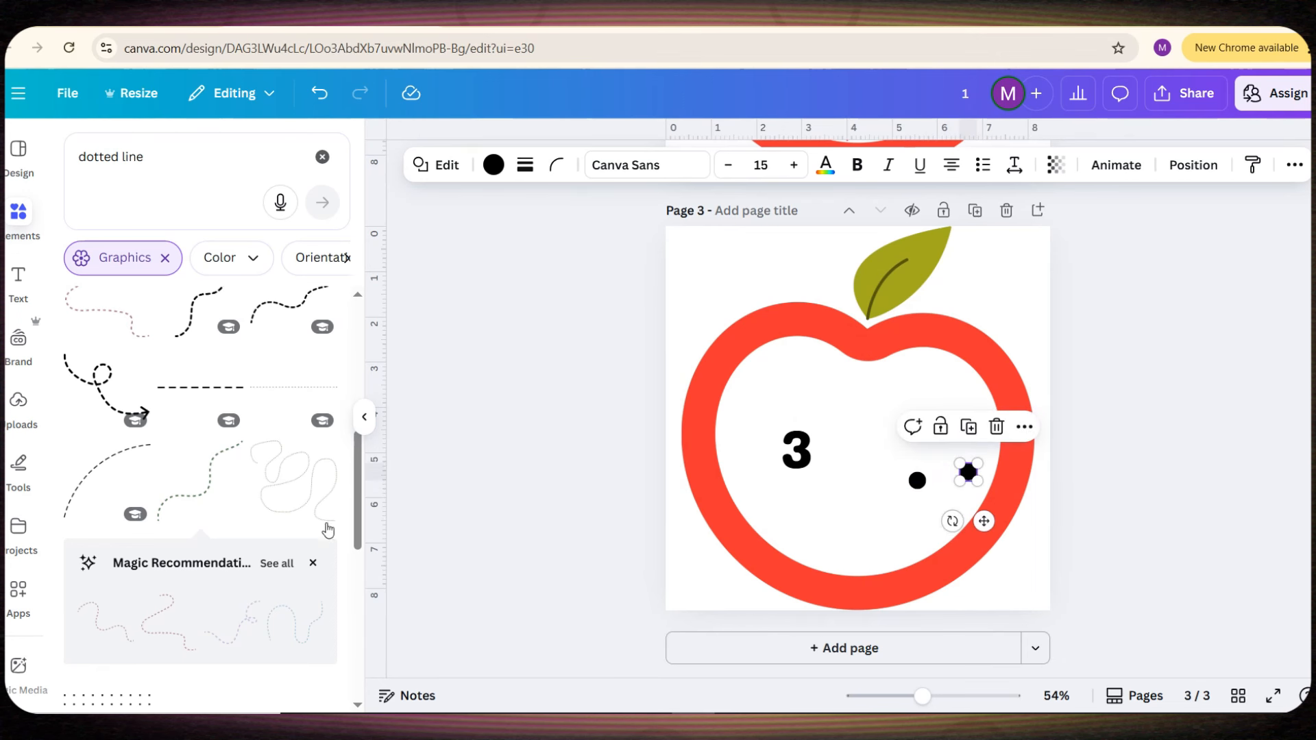
Find a dashed line with small, regular waves among the dotted line graphics and insert it on page 3
scroll(261, 495, down, 3)
scroll(261, 495, down, 2)
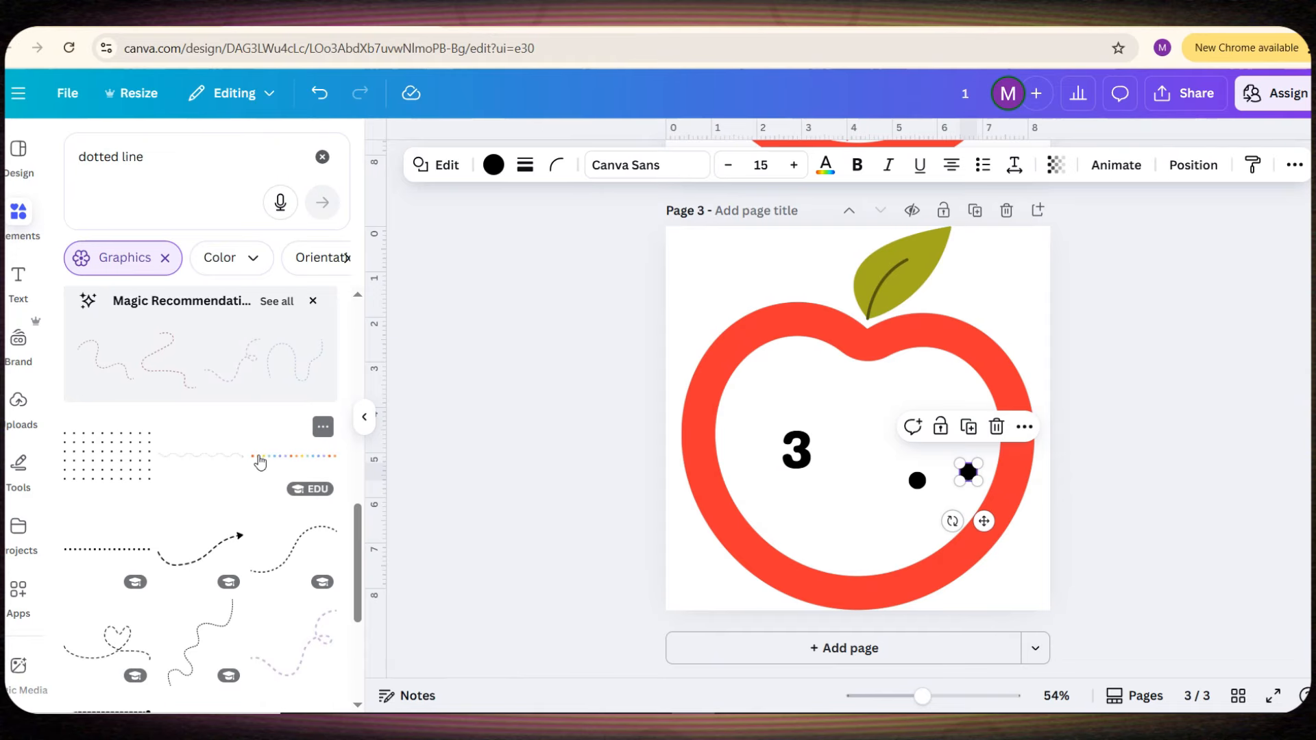
scroll(259, 463, down, 5)
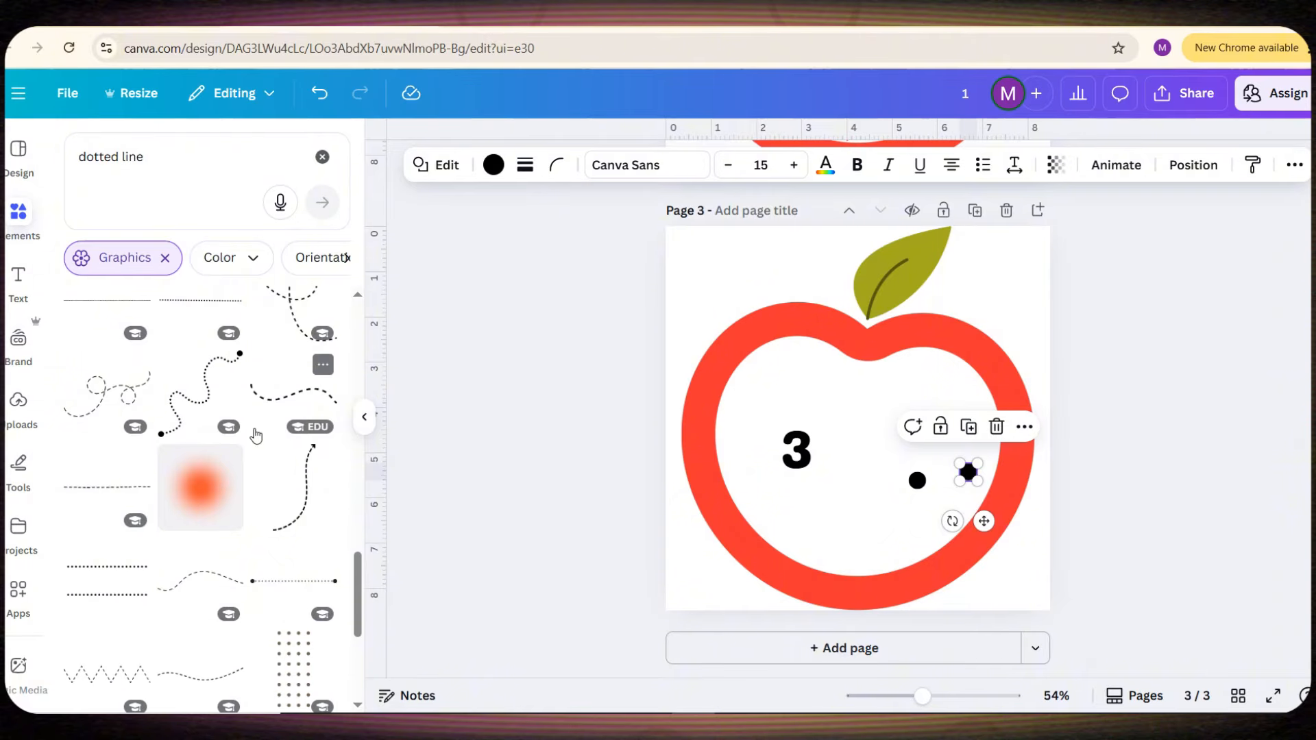
scroll(256, 435, down, 4)
scroll(256, 435, down, 5)
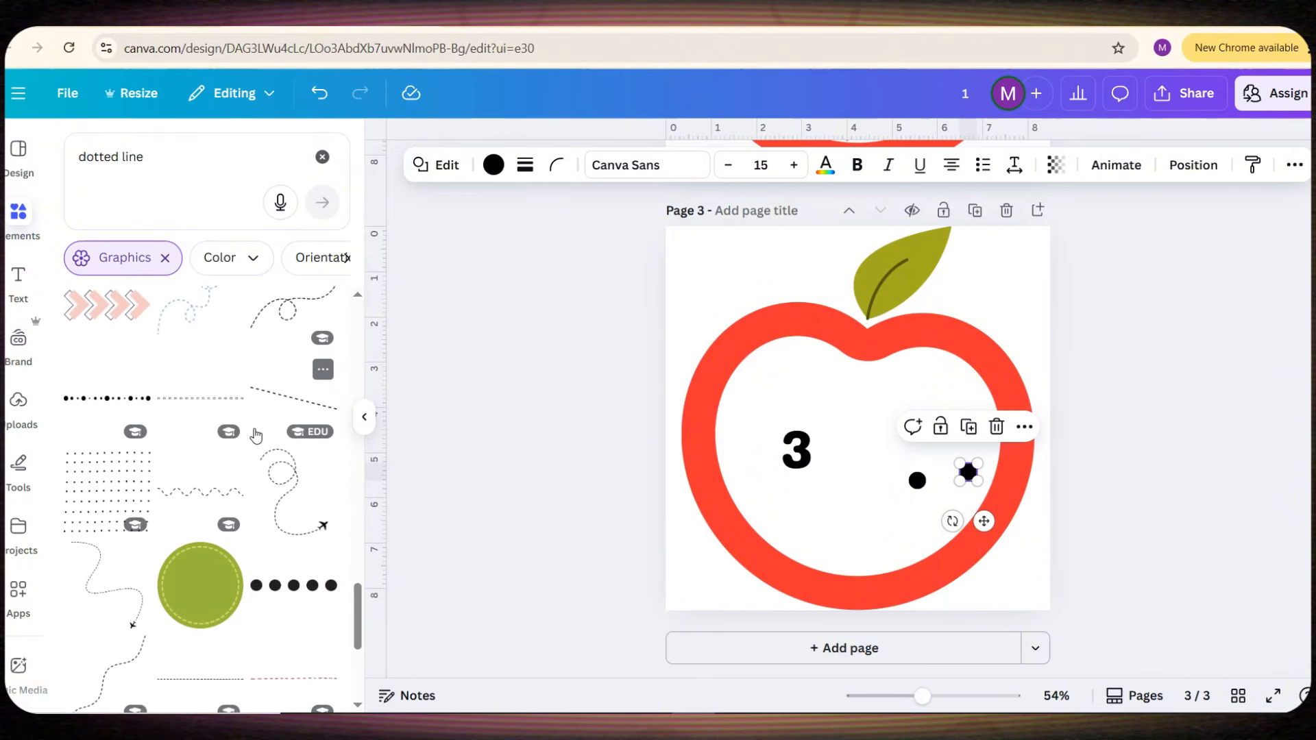
click(216, 445)
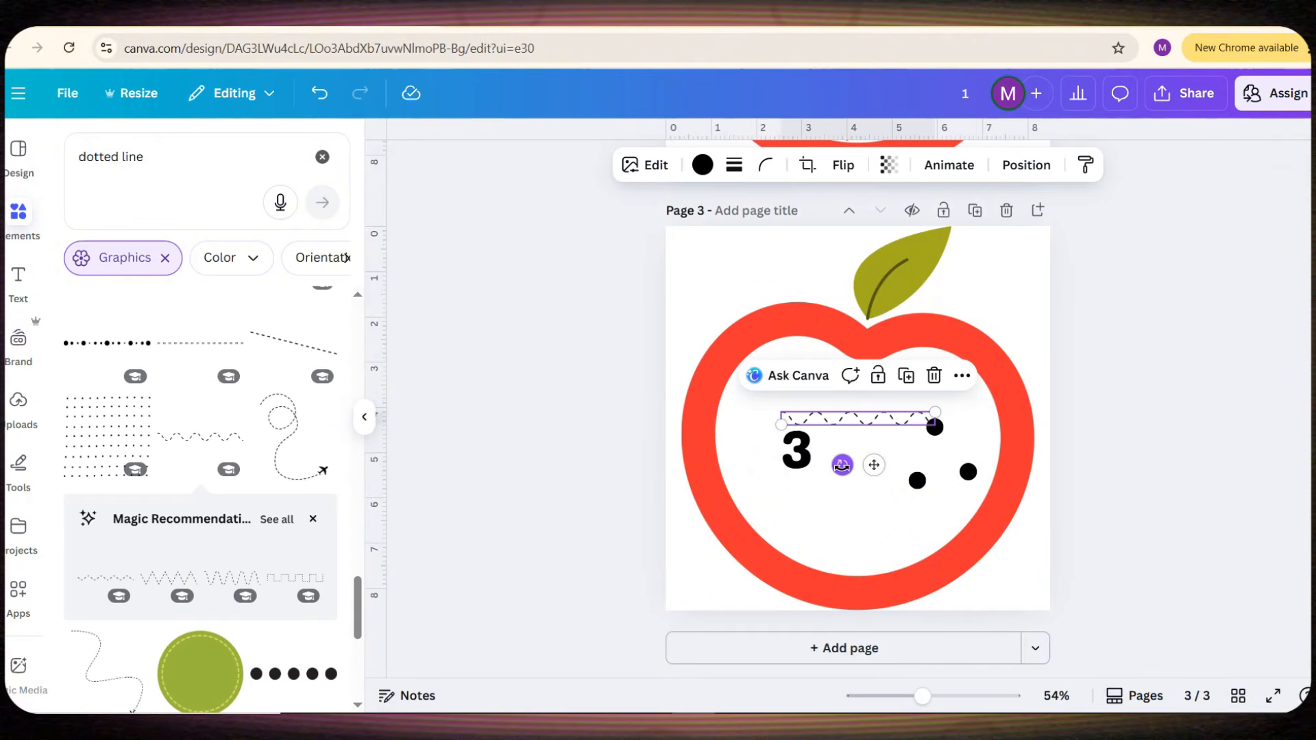
Rotate the small-wave dashed line nearly upright and enlarge and position it to run from the apple's notch to its base
mouse_move(842, 465)
mouse_down()
mouse_move(828, 401)
mouse_move(814, 393)
mouse_up()
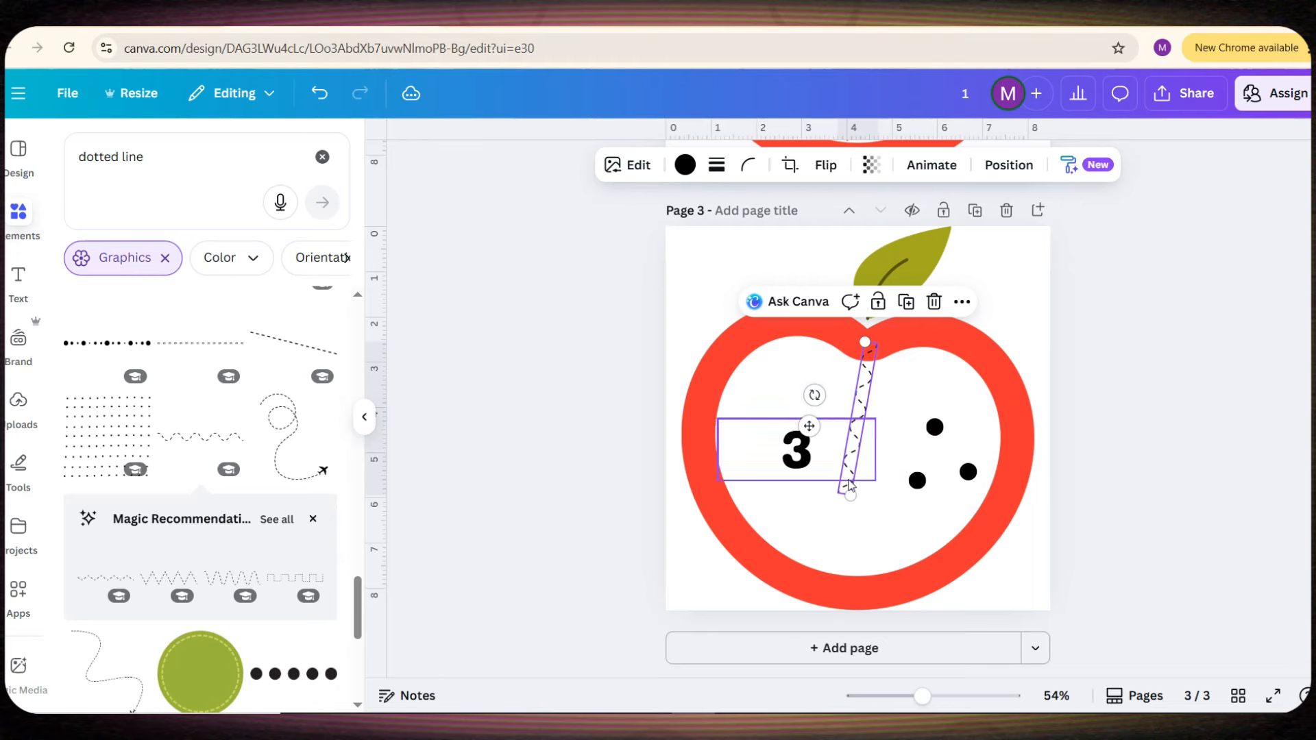
drag(853, 496, 827, 570)
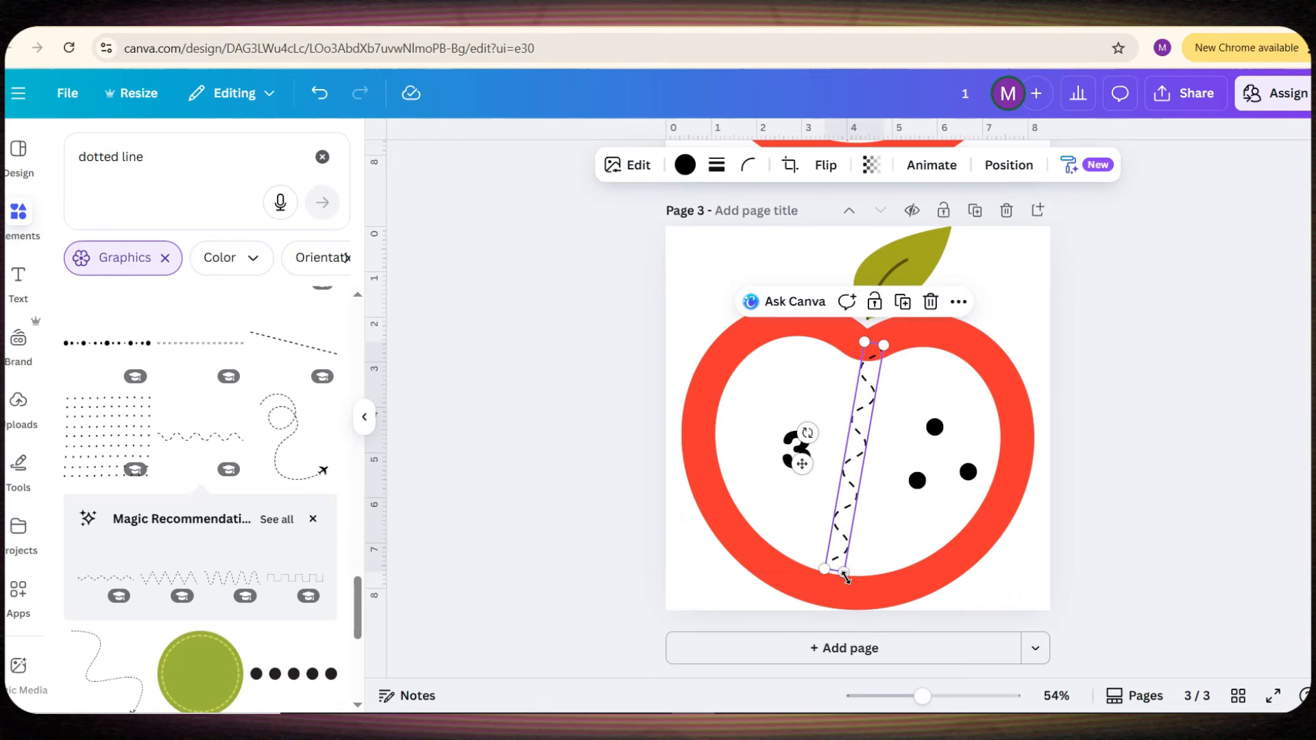
drag(848, 462, 749, 433)
drag(852, 518, 861, 535)
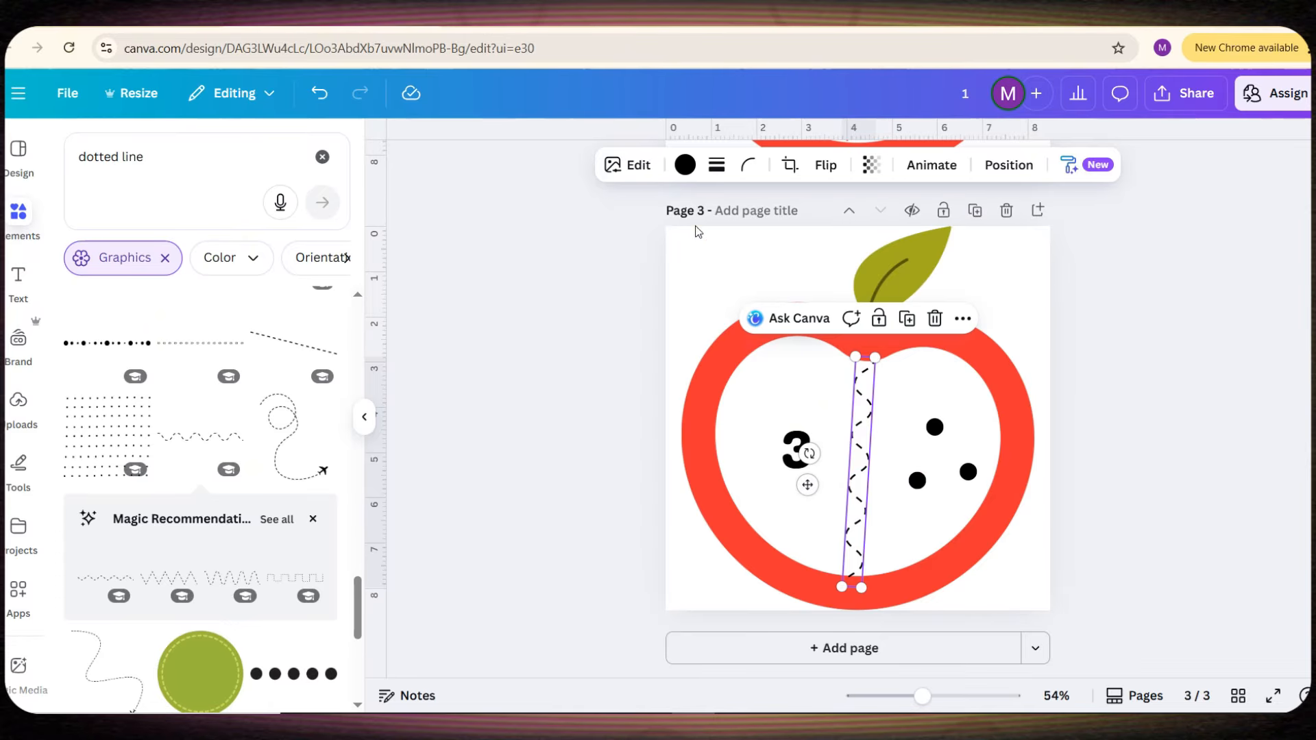
Recolor the small-wave dashed line on page 3 to the apple's red
click(685, 164)
click(246, 270)
key(Escape)
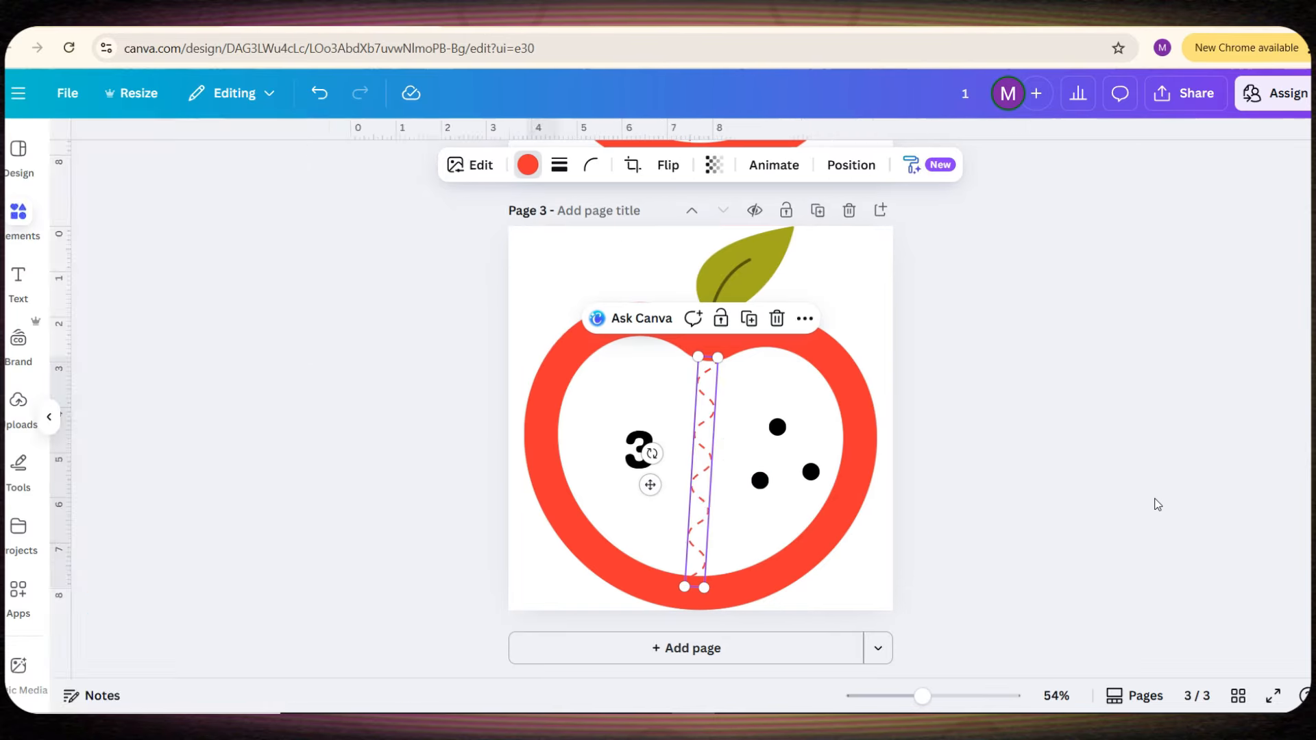
click(1051, 548)
Space the three black dots on page 3 evenly in a curved column in the apple's right half
drag(917, 481, 904, 501)
drag(943, 429, 927, 419)
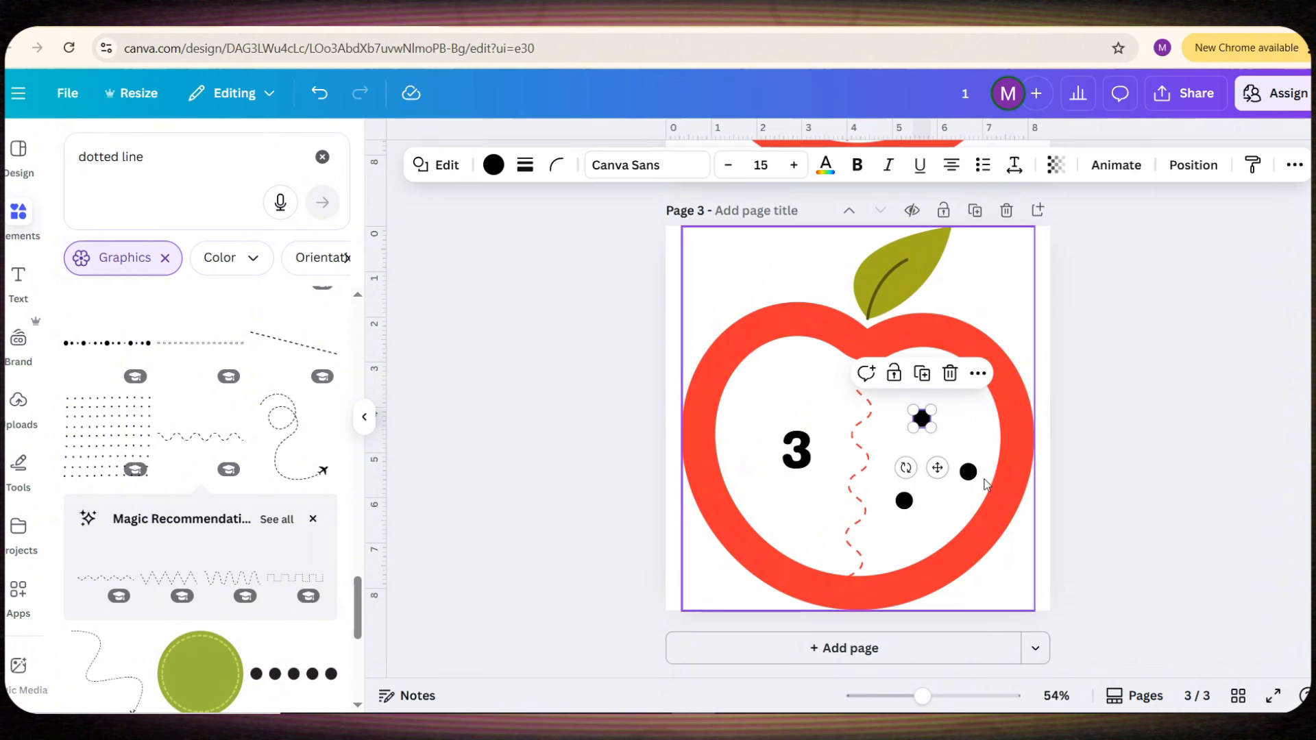
click(973, 471)
drag(973, 471, 953, 463)
click(1093, 499)
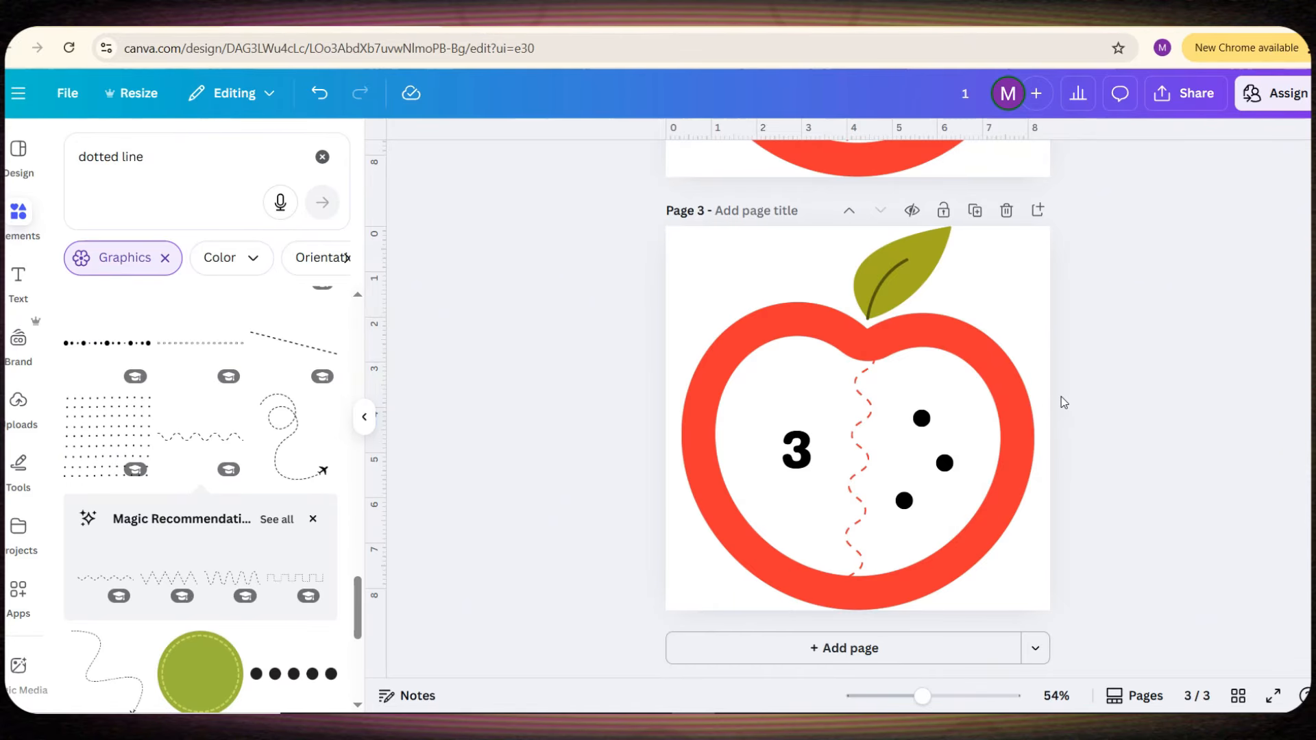
Duplicate page 3 and change the number on the new page 4 to 10
click(974, 211)
double_click(797, 450)
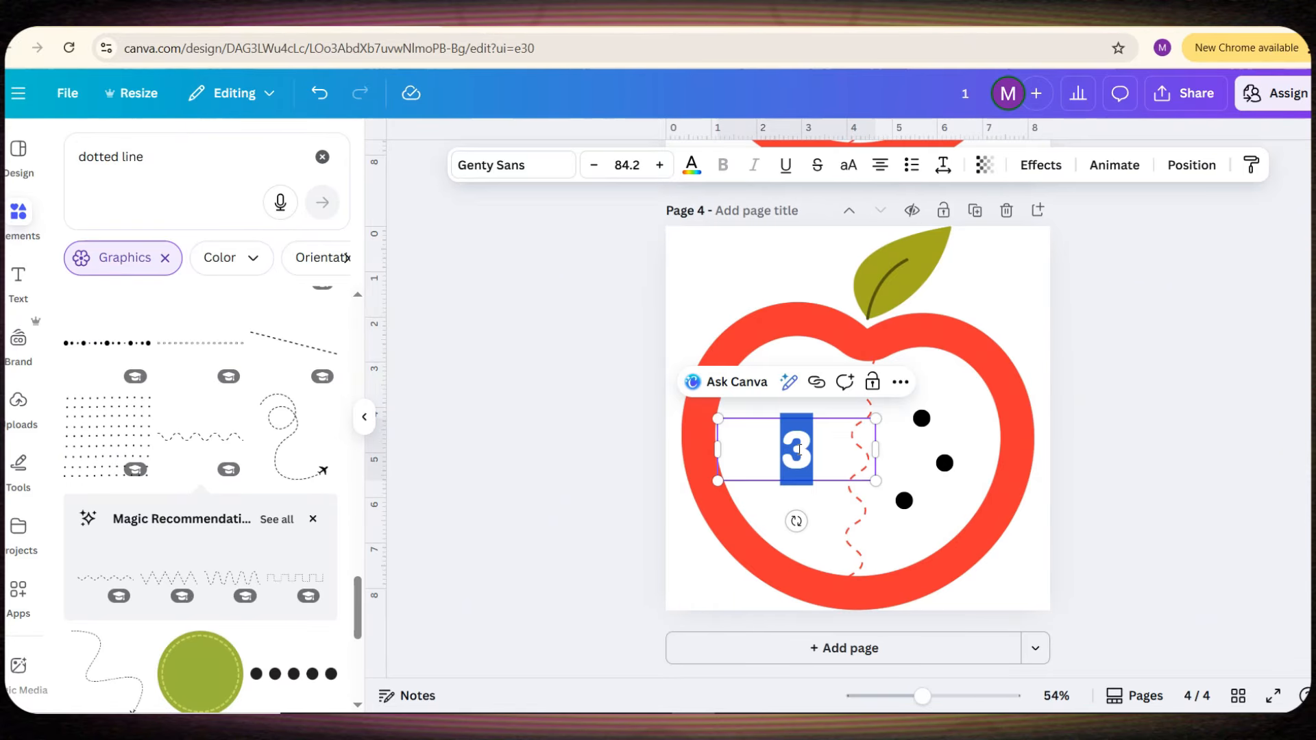
text(10)
Duplicate the black dot four times on page 4 and spread the copies around the upper and middle right half of the apple
click(927, 423)
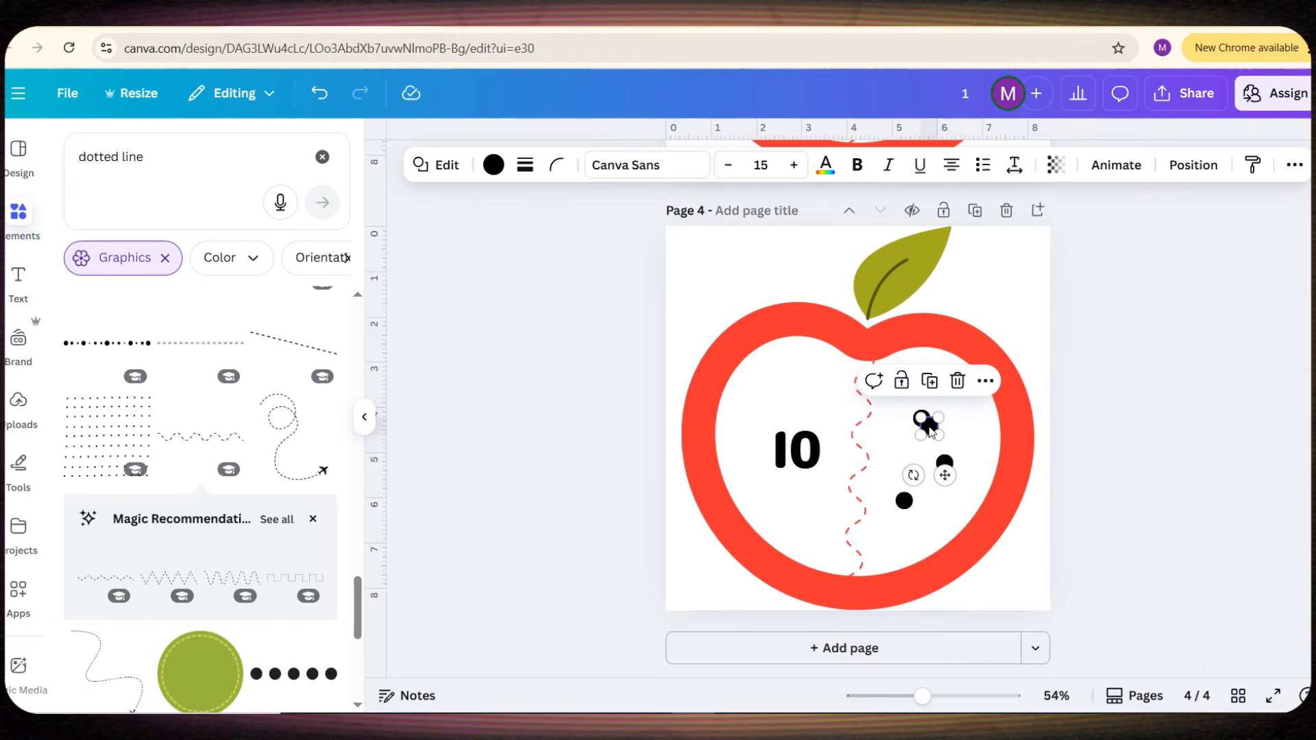
click(935, 338)
drag(954, 401, 917, 423)
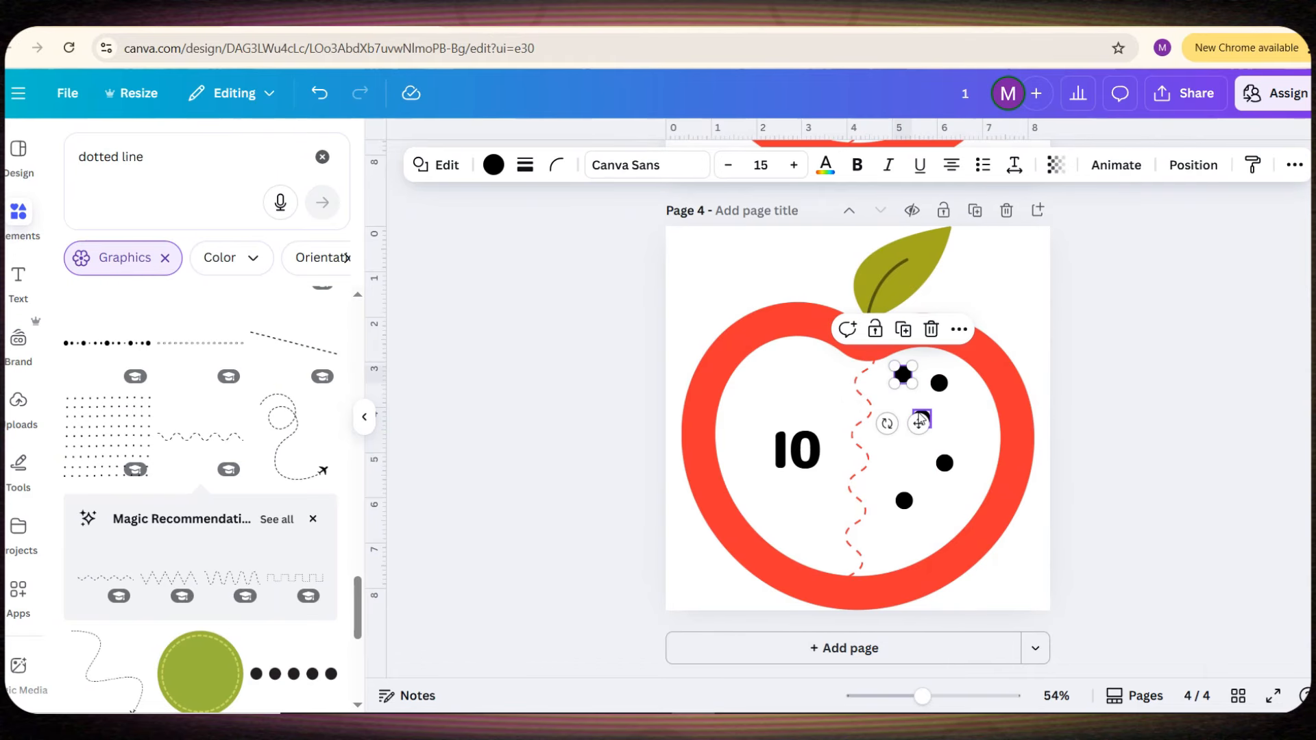
click(904, 500)
drag(922, 556, 982, 467)
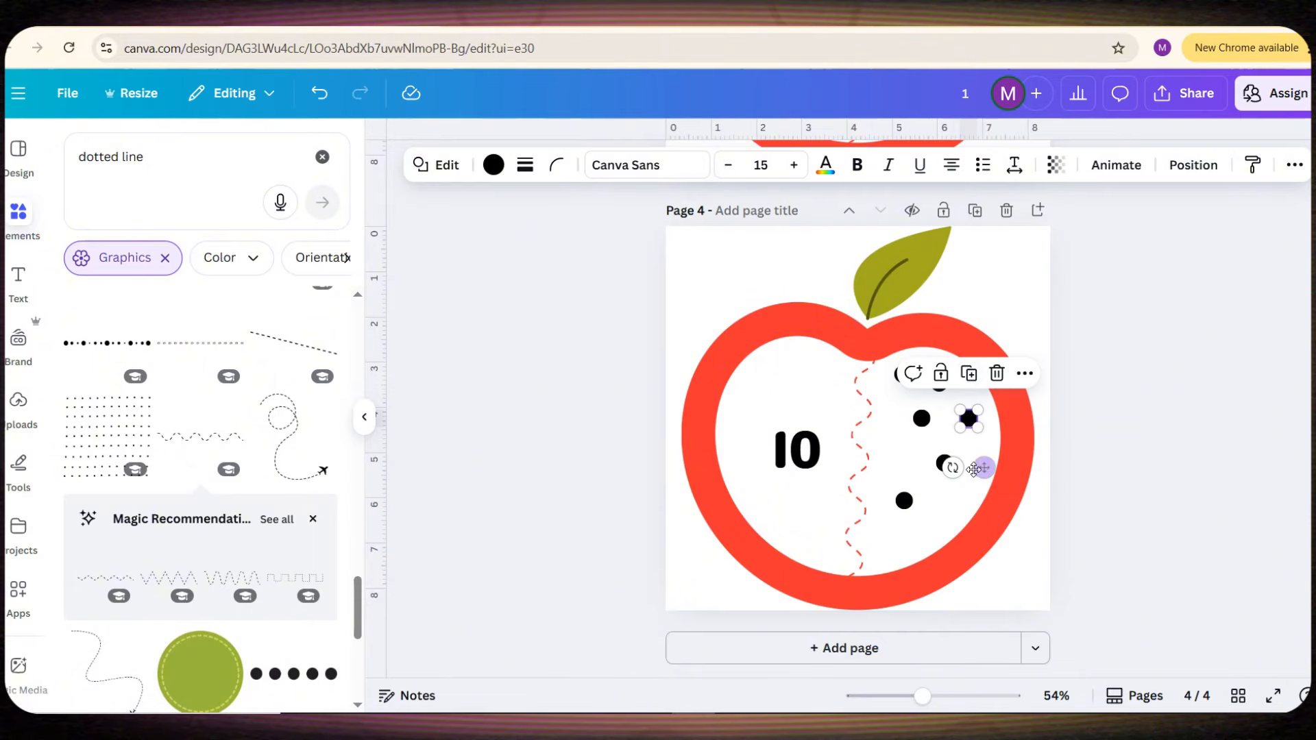
click(967, 374)
drag(1048, 385, 940, 475)
Add three more black dots to page 4 and rearrange the upper ones so ten dots fill the apple's right half
click(895, 409)
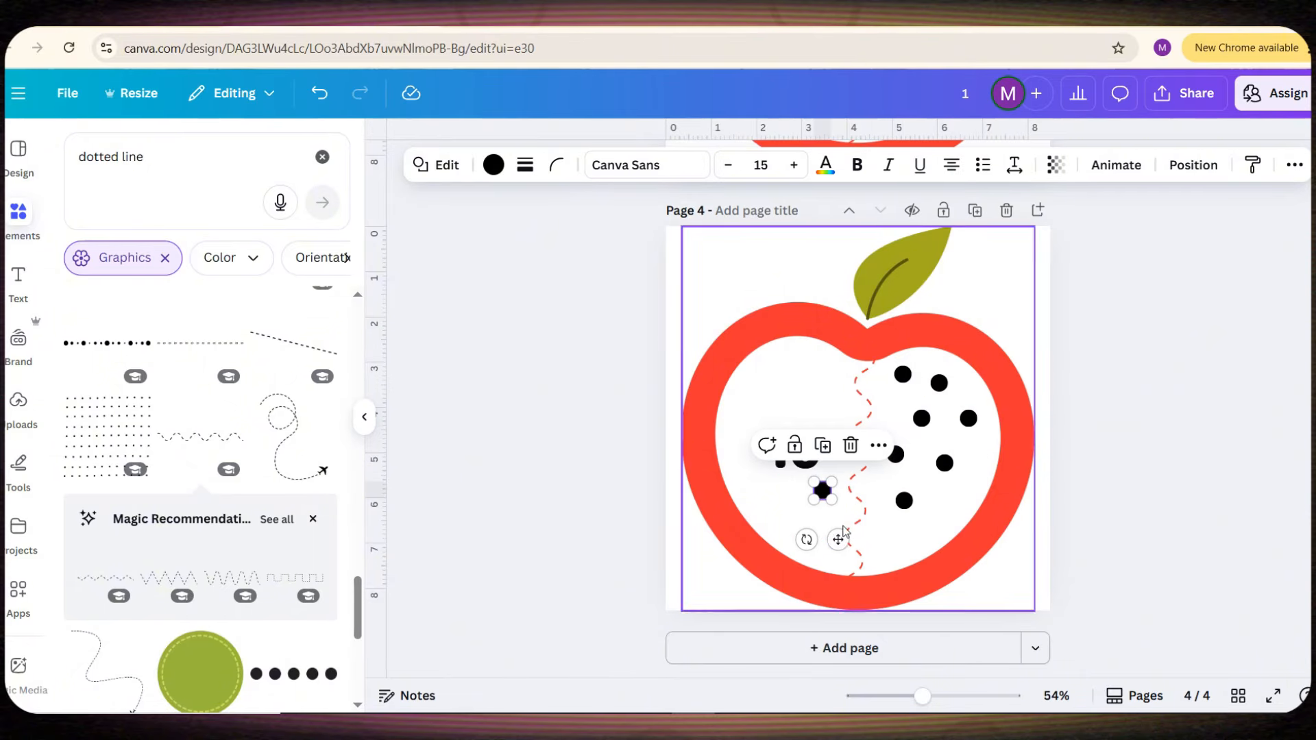
drag(840, 539, 973, 553)
click(958, 463)
drag(1025, 611, 894, 597)
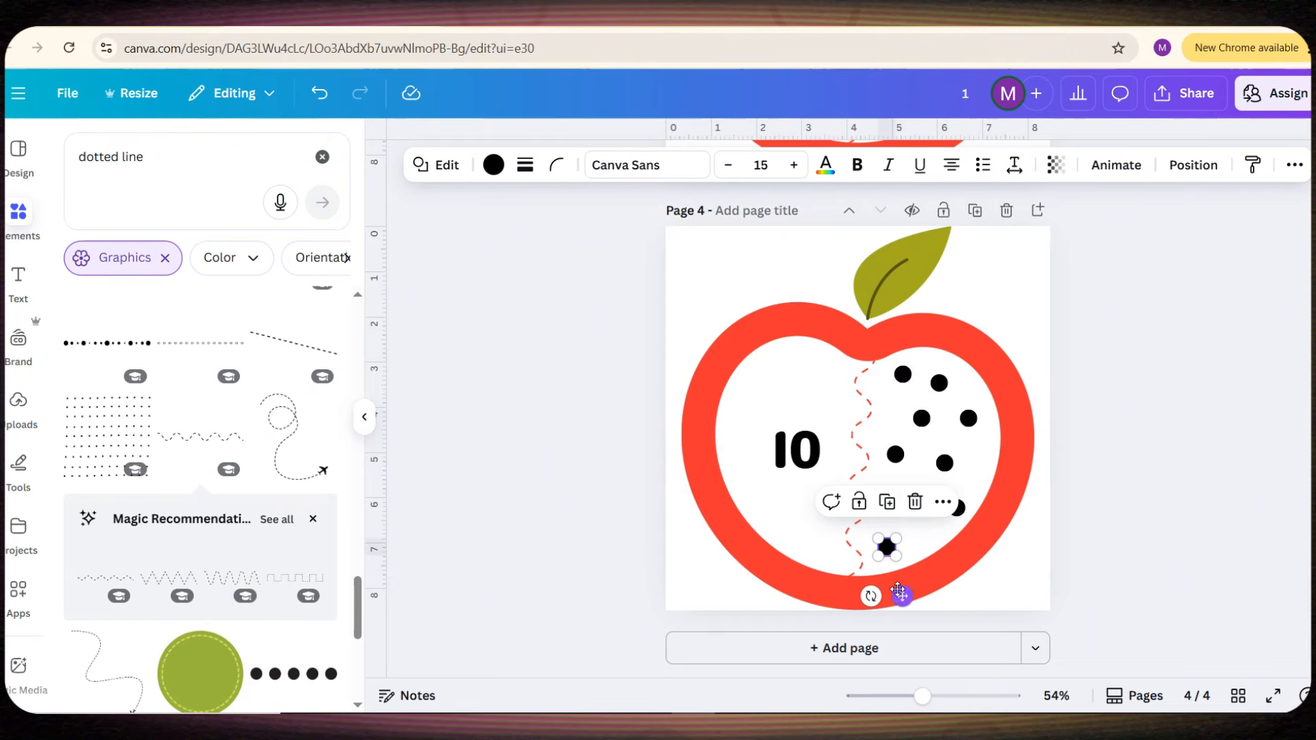
click(887, 503)
drag(924, 419, 941, 376)
drag(973, 421, 931, 419)
drag(817, 586, 834, 568)
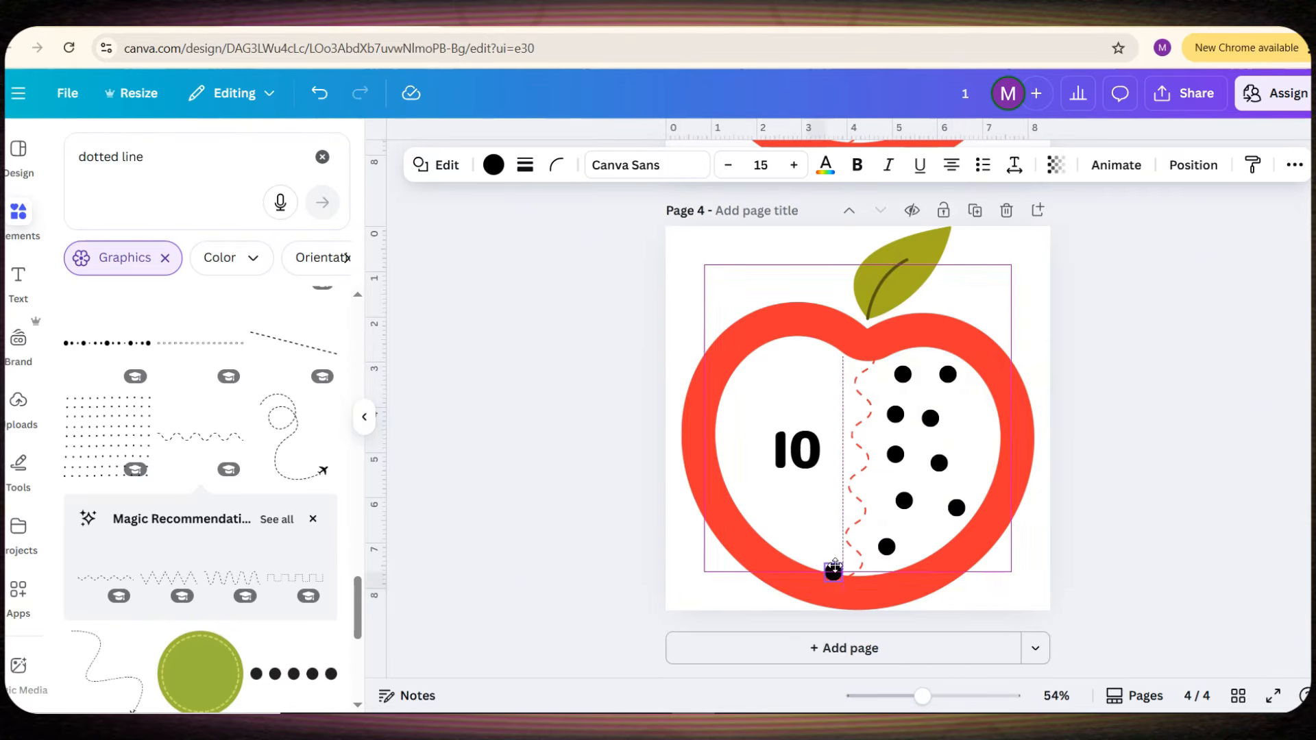
Replace page 4's wavy divider with a scalloped dashed line graphic, rotated and enlarged to run from the apple's notch to its base
click(853, 528)
key(Delete)
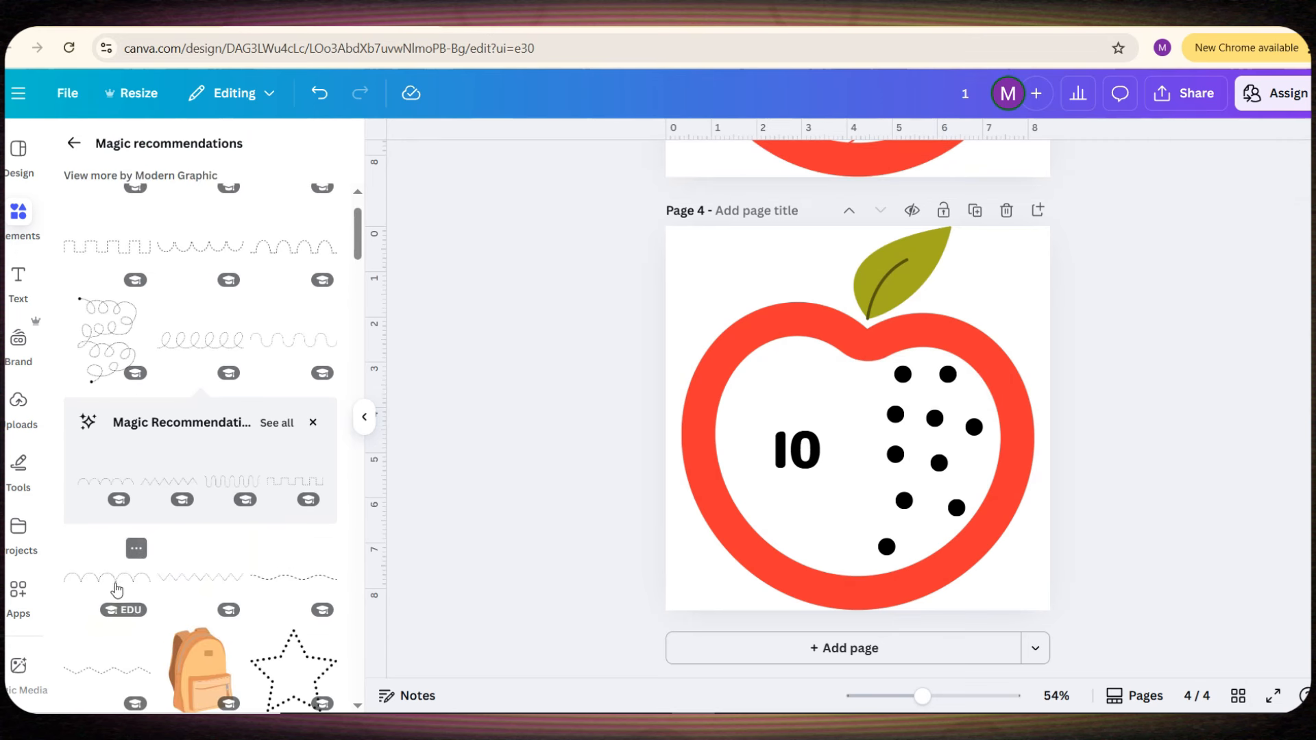
click(115, 584)
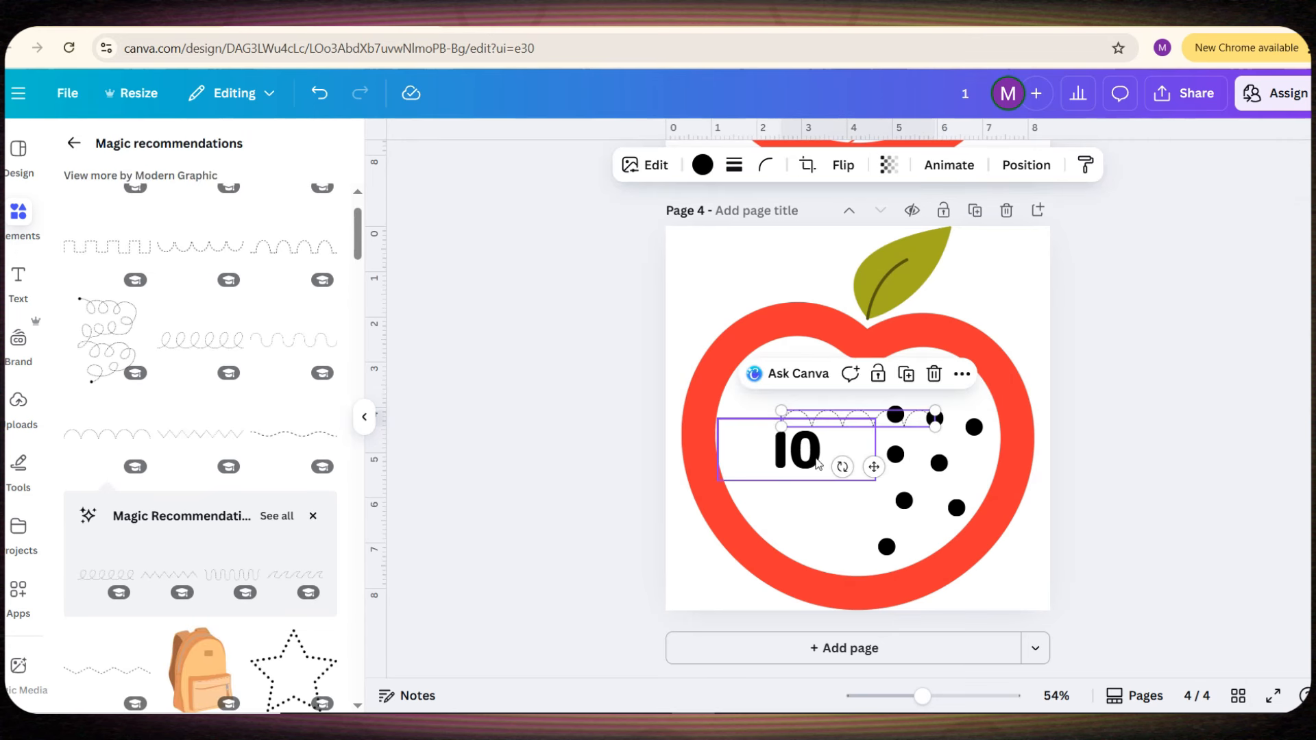
drag(842, 466, 901, 449)
drag(848, 494, 966, 608)
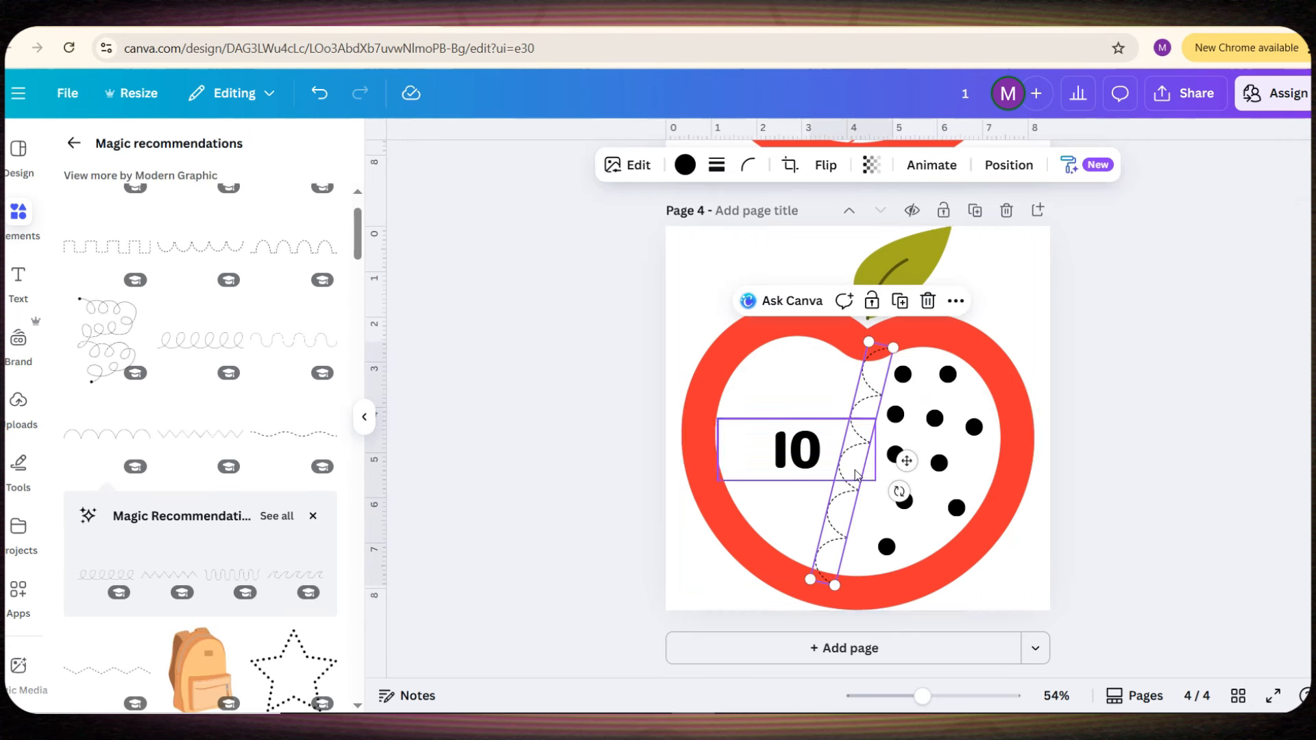
drag(899, 491, 862, 476)
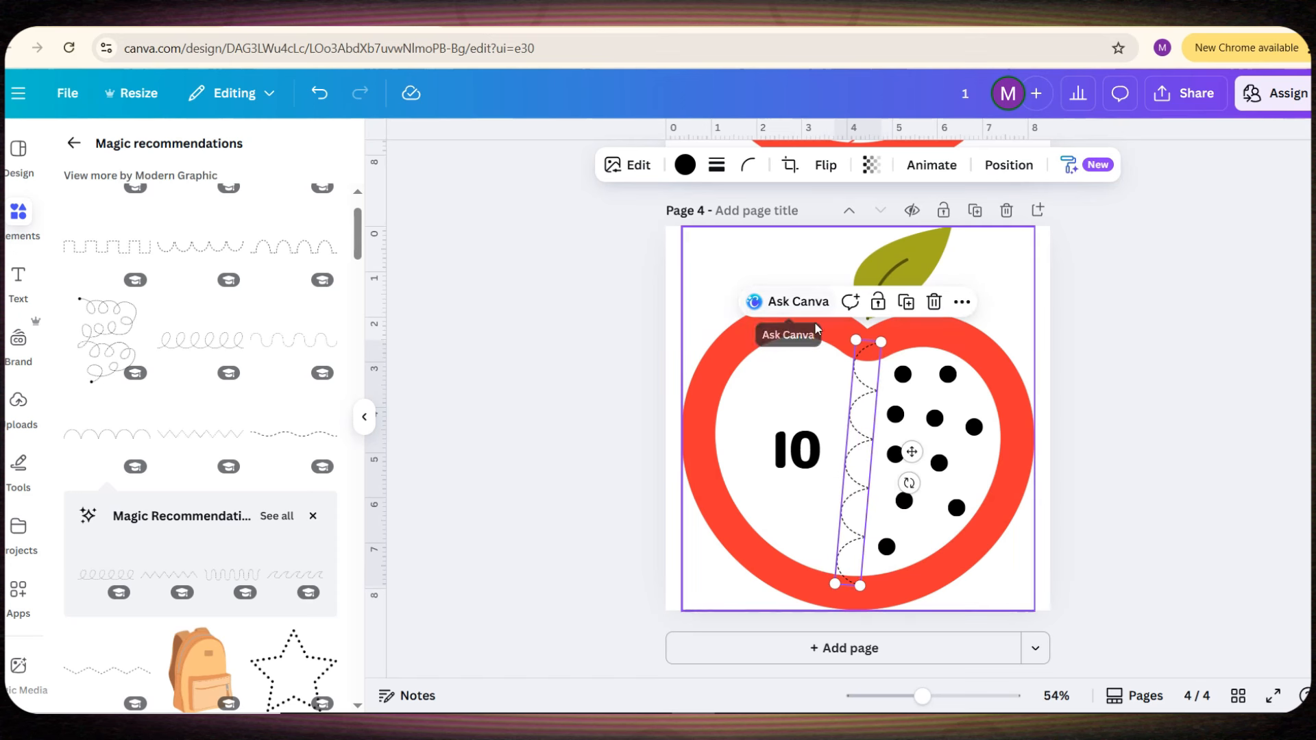
Recolor the scalloped dashed line on page 4 to the apple's red
click(684, 165)
click(246, 270)
click(1105, 424)
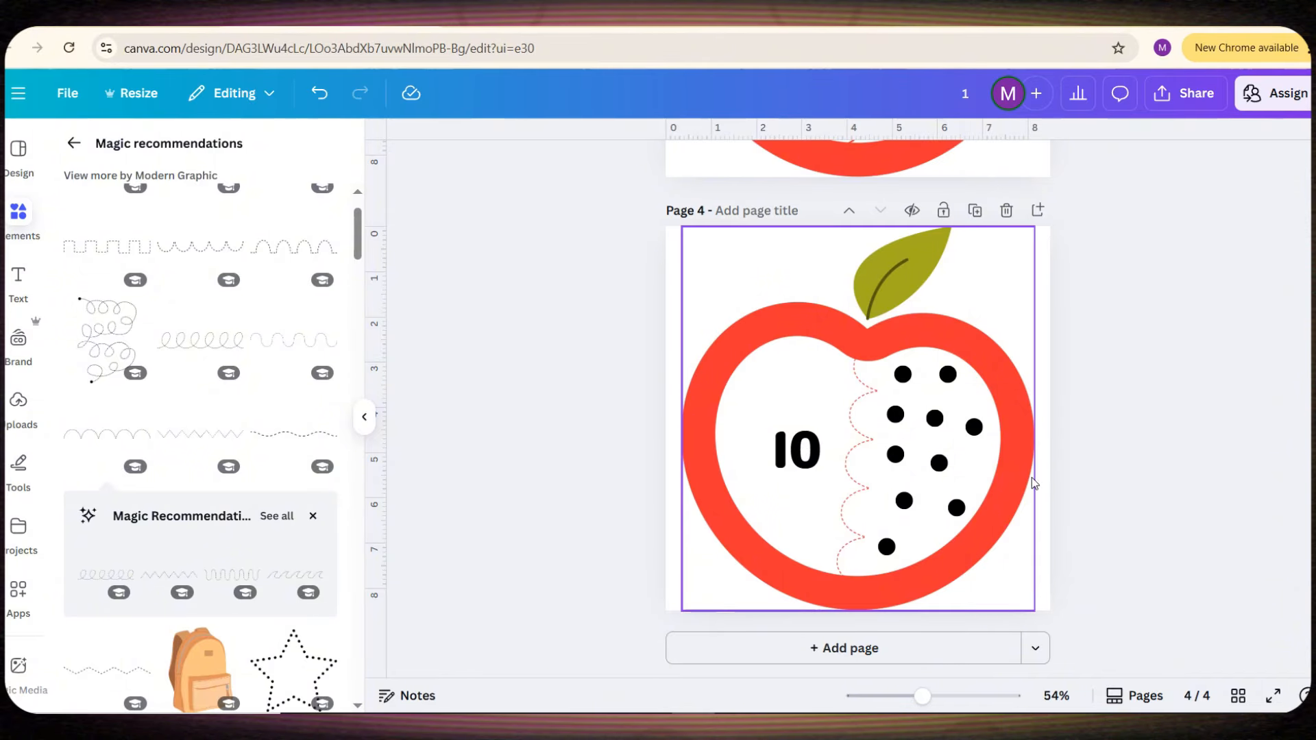
Add a blank page 5 and insert the red apple graphic with a heart-shaped cutout from the "apple shape" results
key(ctrl+Return)
click(74, 143)
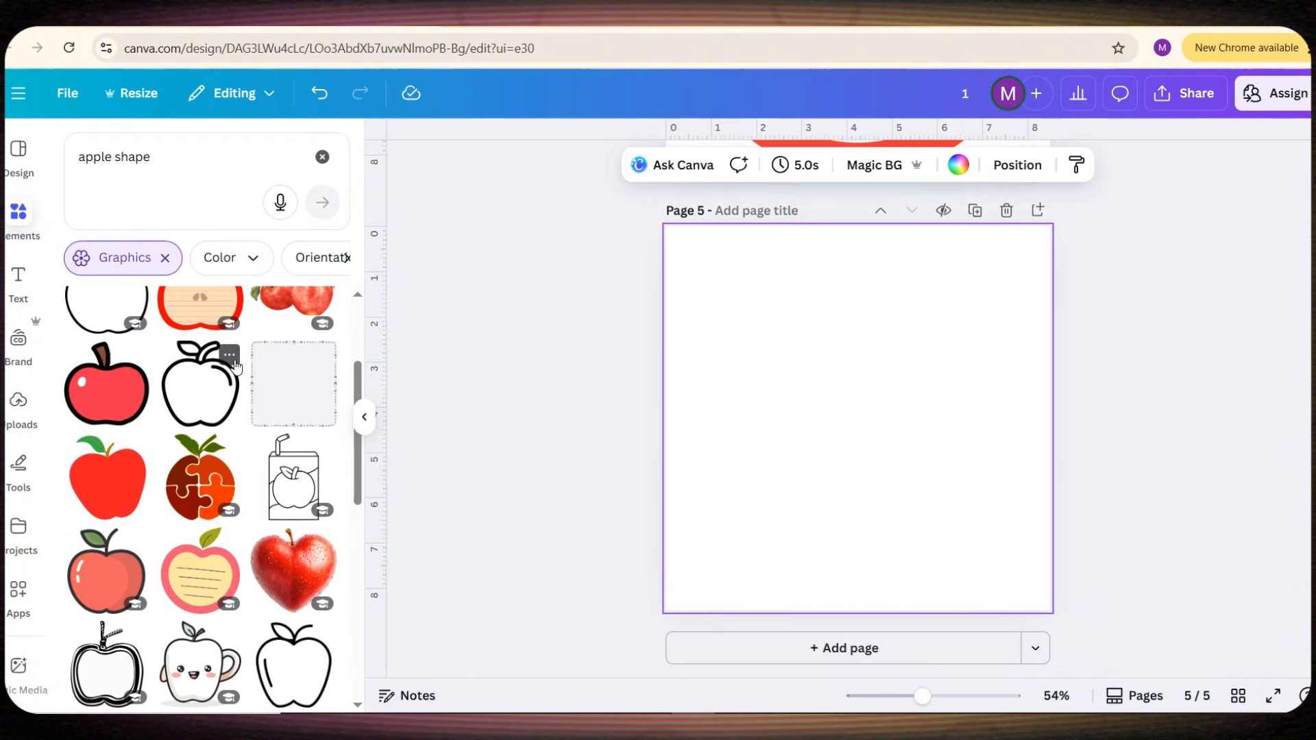
scroll(234, 365, down, 8)
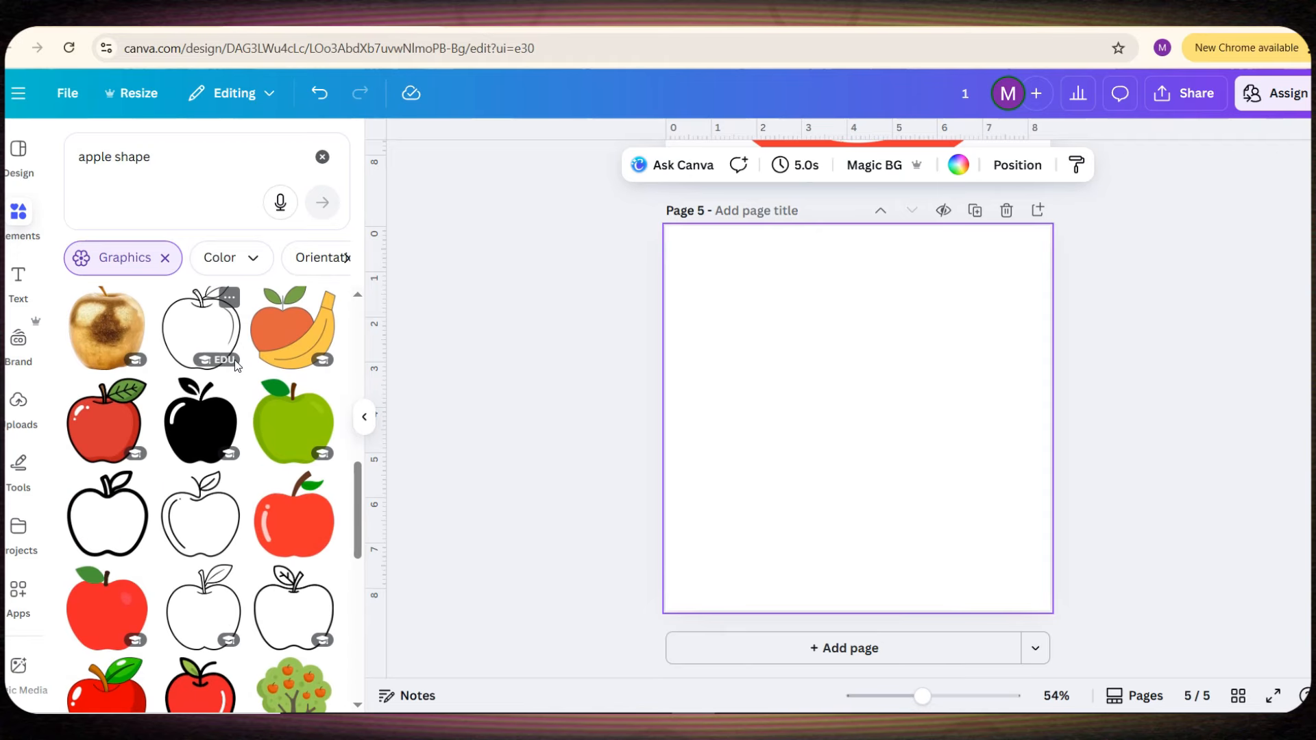
scroll(234, 365, down, 10)
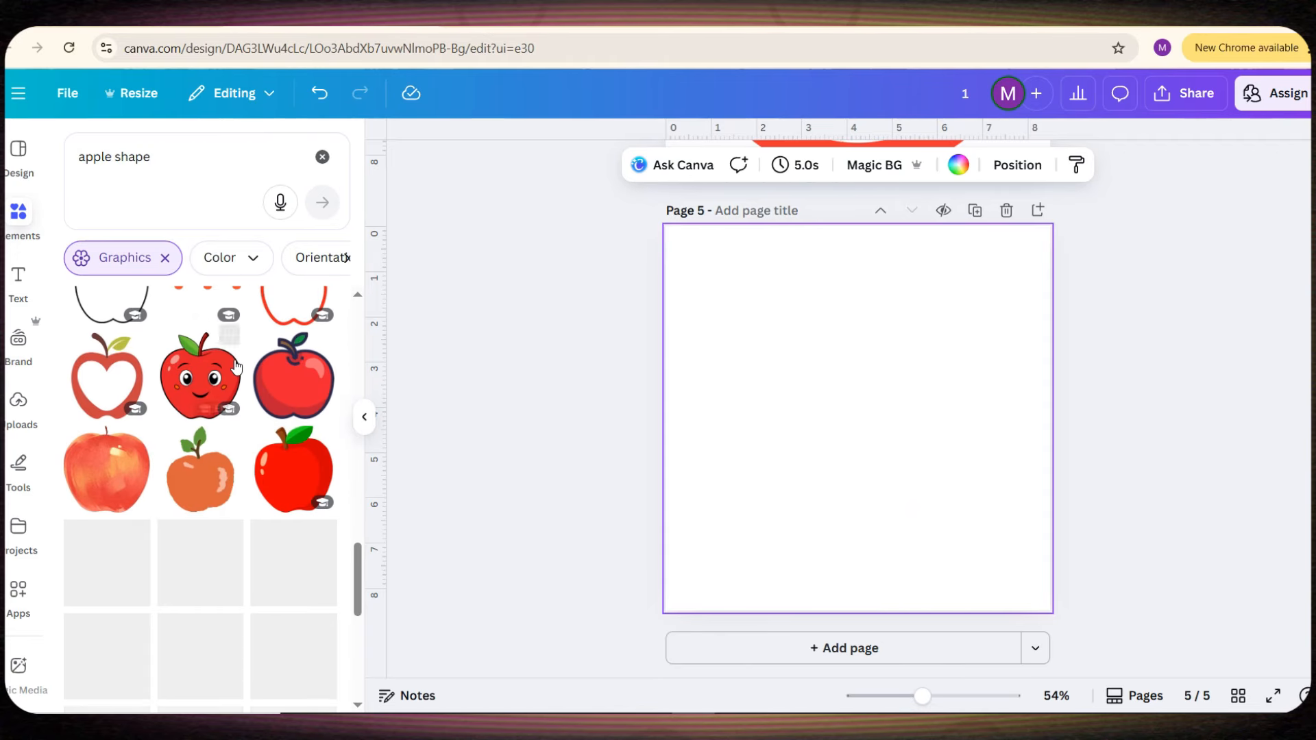
scroll(235, 367, down, 6)
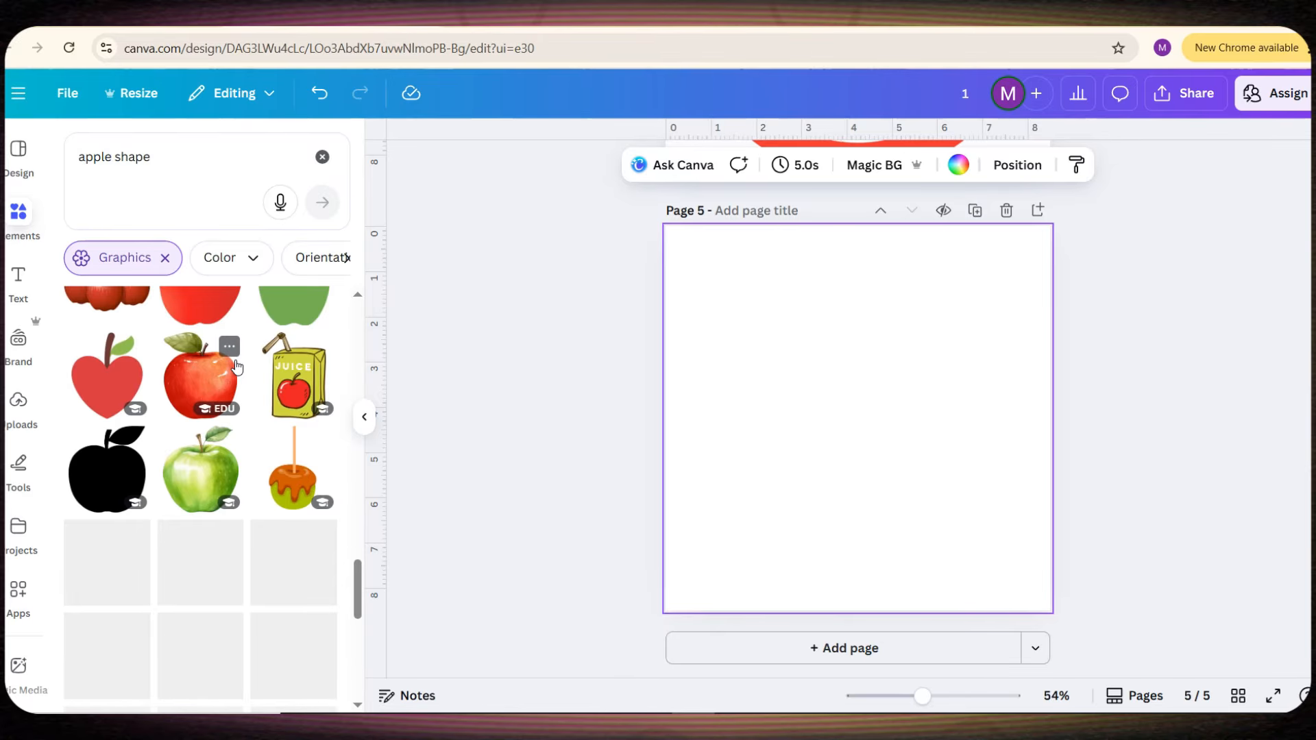
scroll(235, 367, down, 2)
click(187, 566)
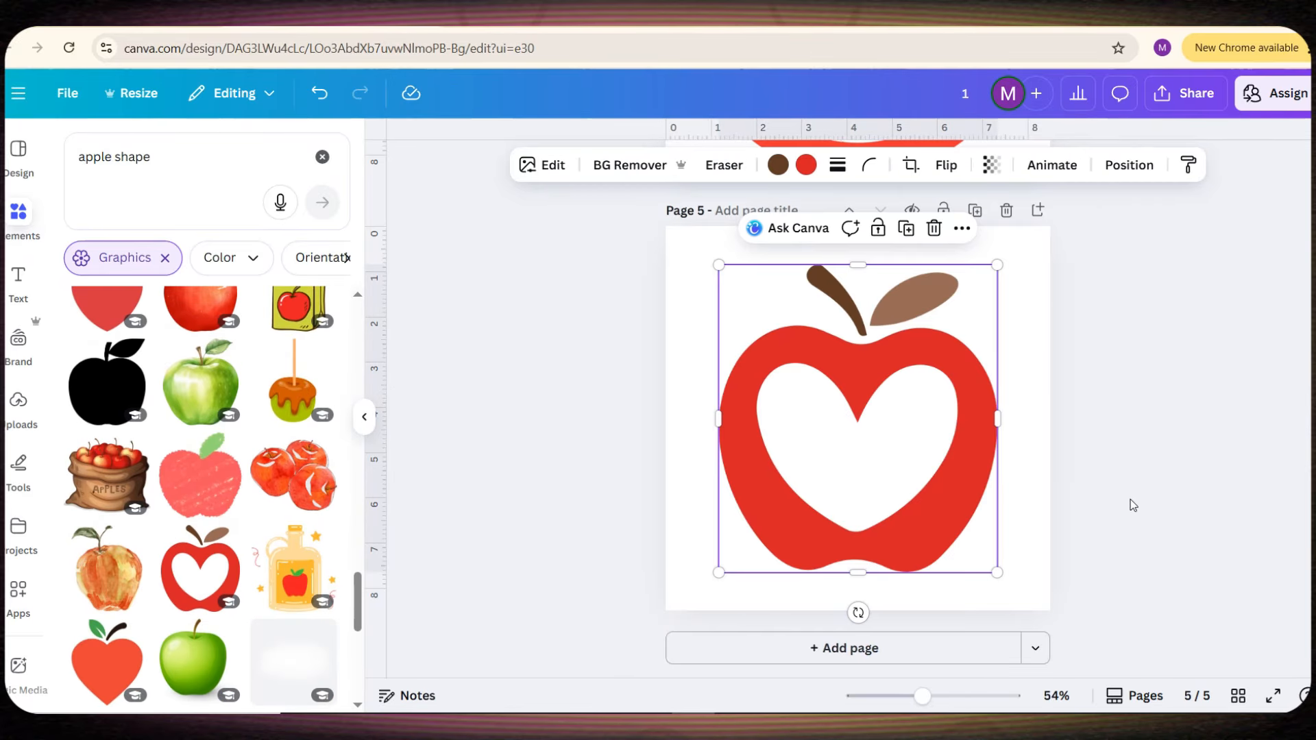
Enlarge the heart-cutout apple to nearly fill page 5 and center it on the page
drag(991, 571, 1092, 619)
drag(927, 538, 884, 491)
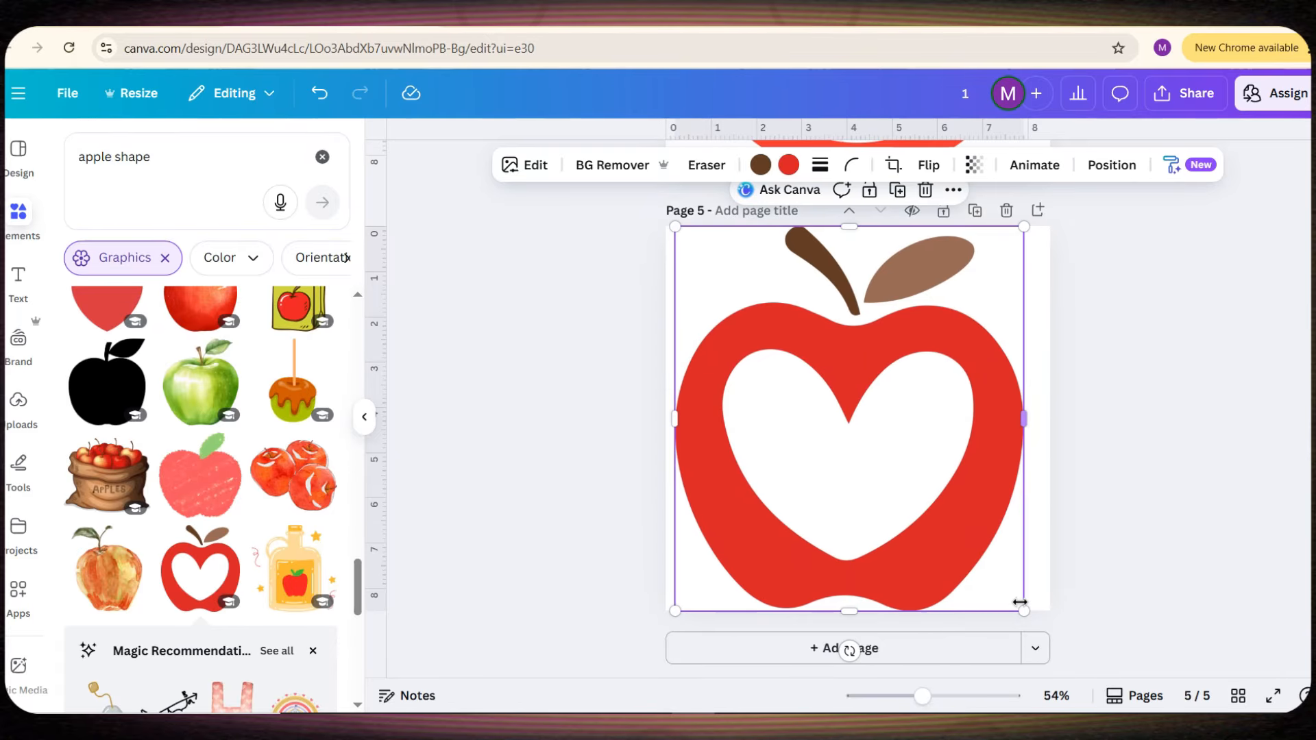
drag(1021, 607, 1010, 598)
drag(912, 528, 926, 532)
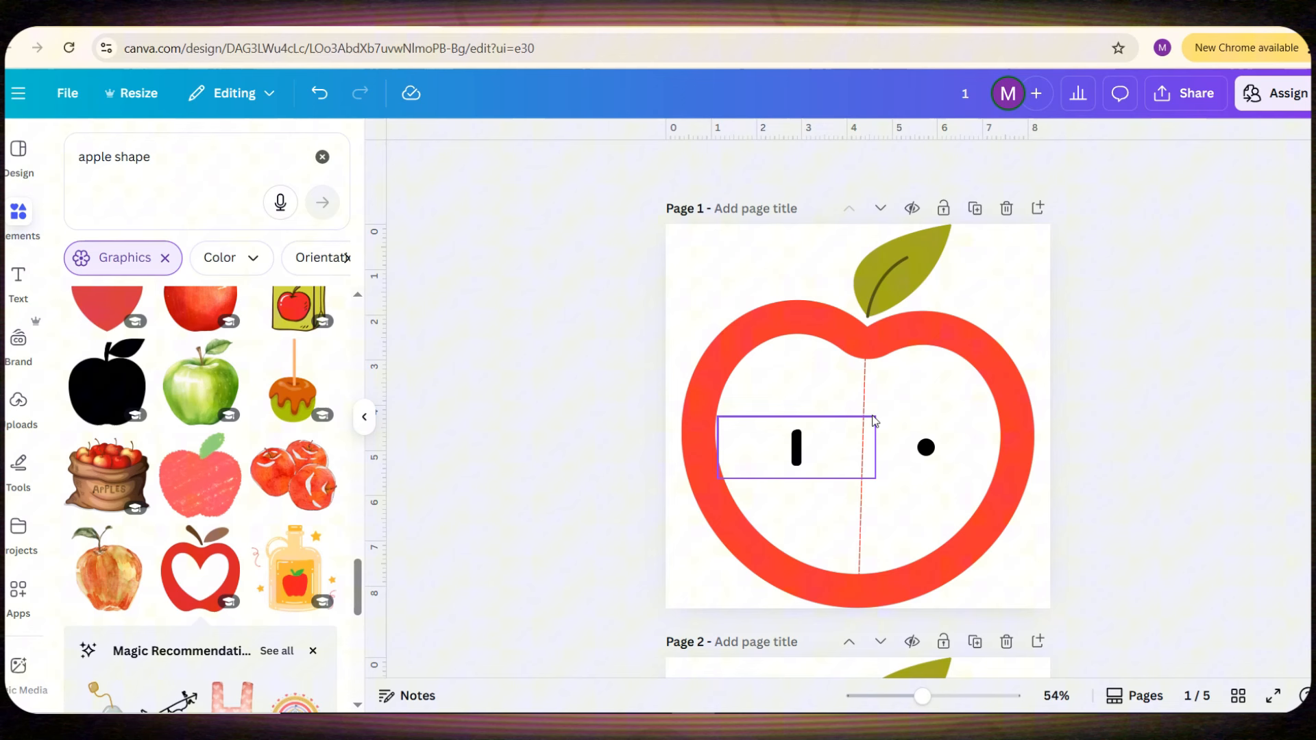
Copy the dashed divider line from page 1 onto page 5 and recolor it to the heart-cutout apple's red
click(866, 397)
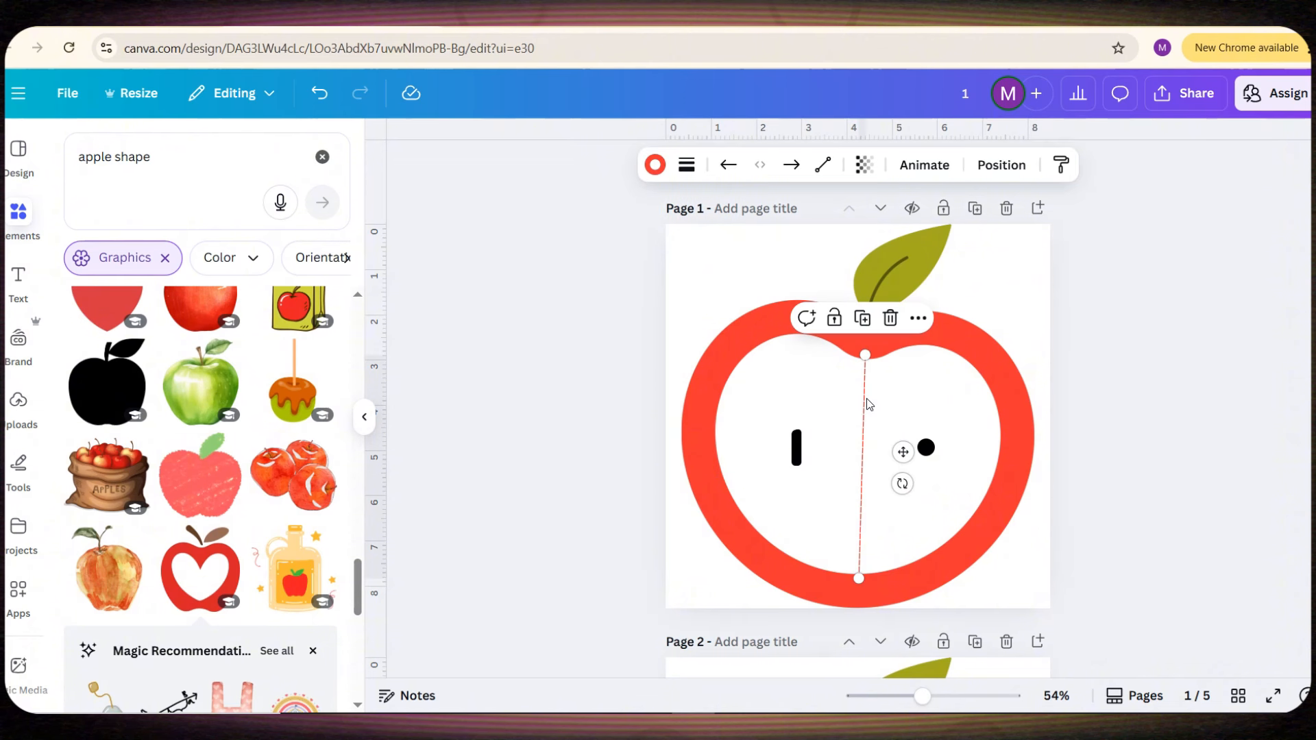
scroll(865, 397, down, 15)
scroll(864, 399, down, 6)
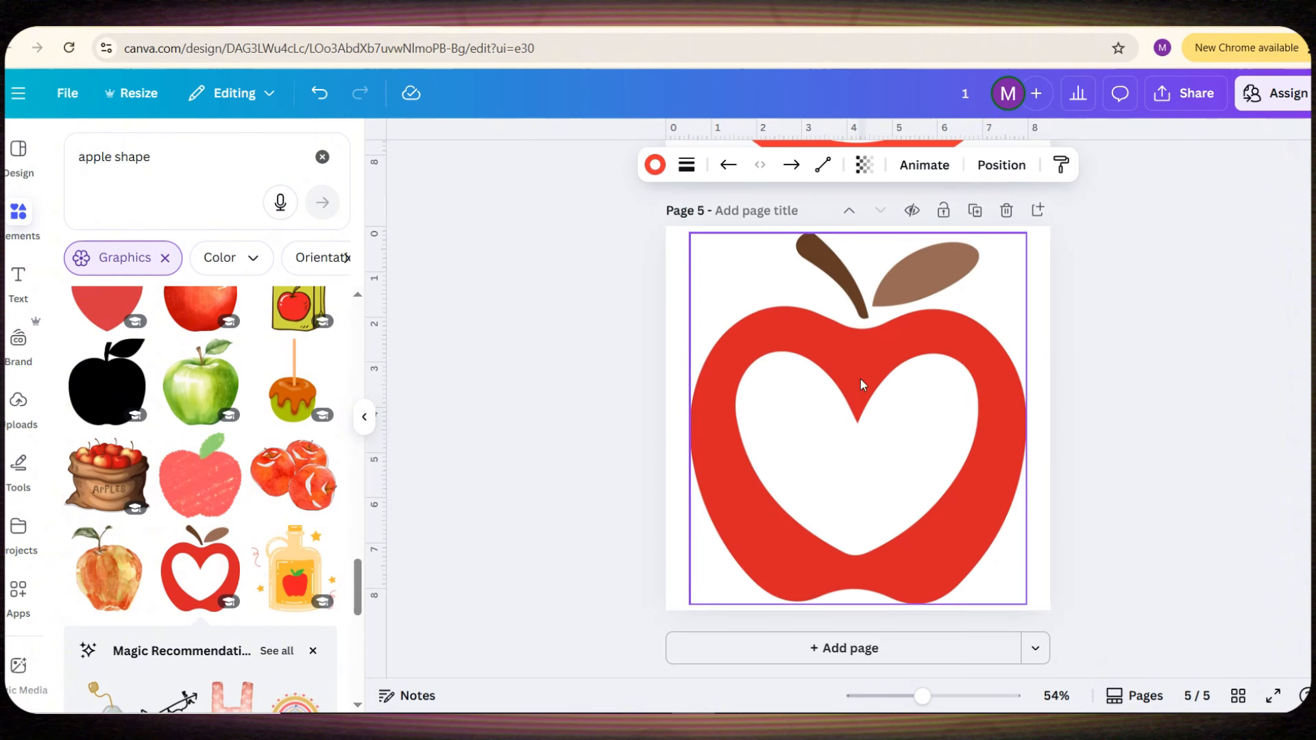
click(1059, 450)
key(ctrl+v)
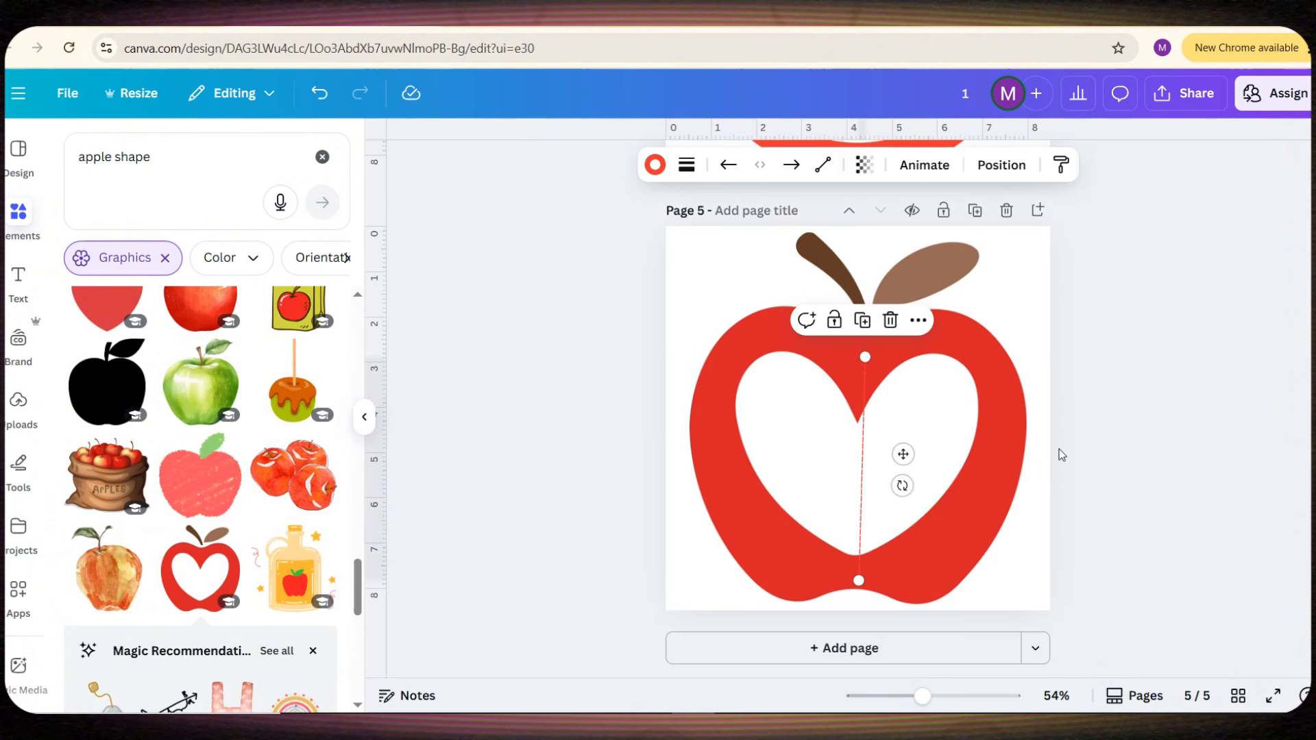
click(656, 165)
click(241, 458)
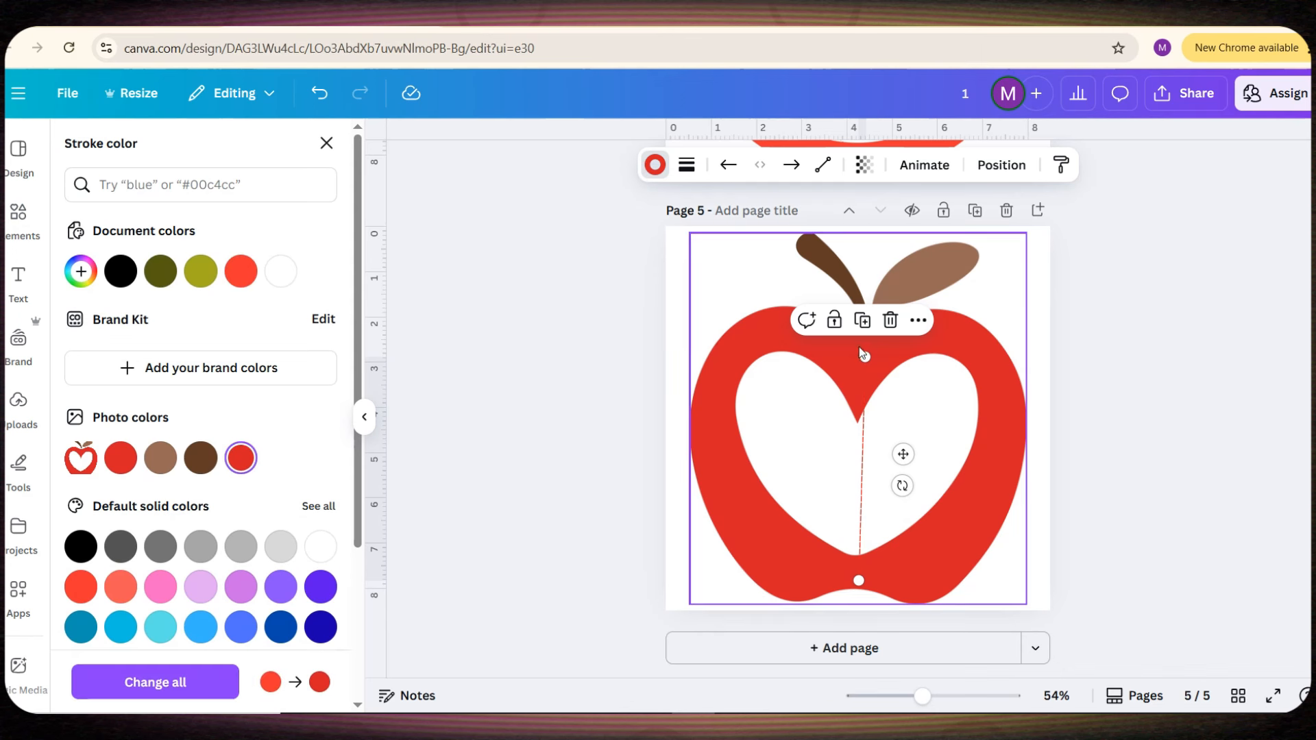
Adjust both ends of page 5's dashed line so it runs straight from the heart's notch to its bottom point
drag(864, 357, 858, 418)
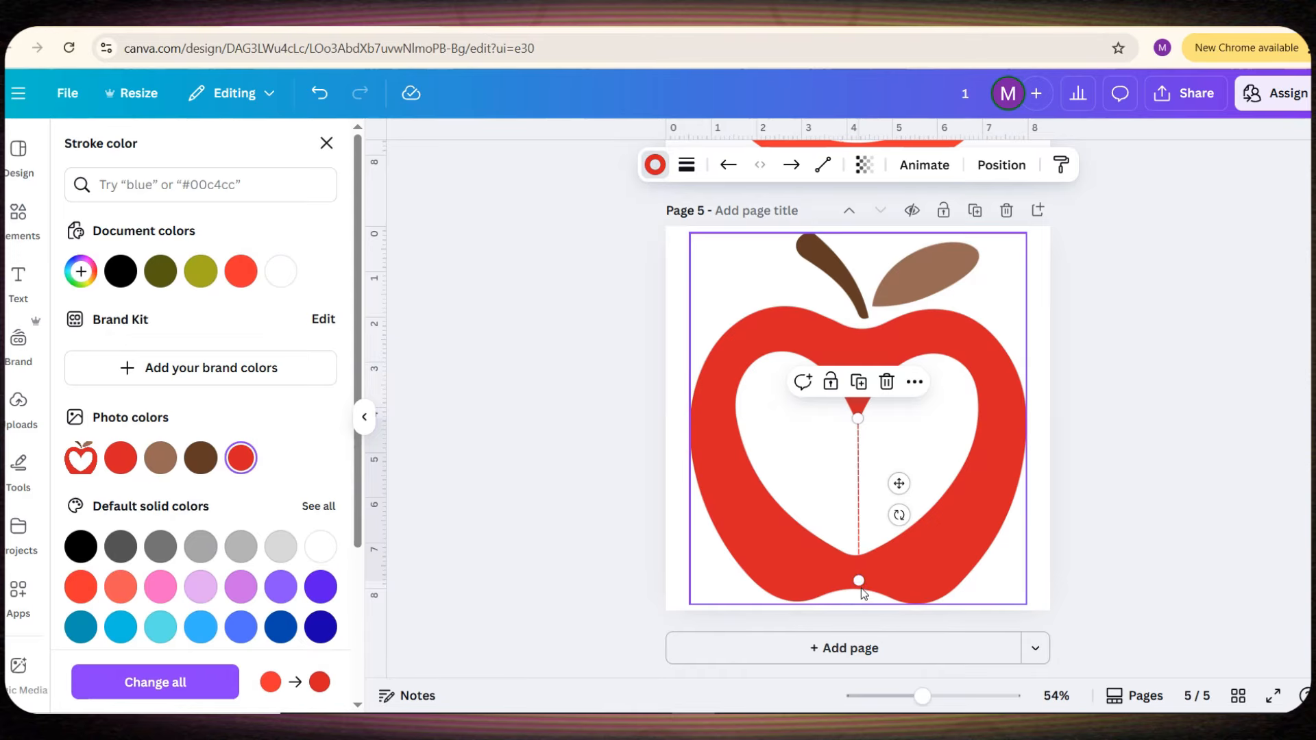
click(858, 579)
click(1207, 505)
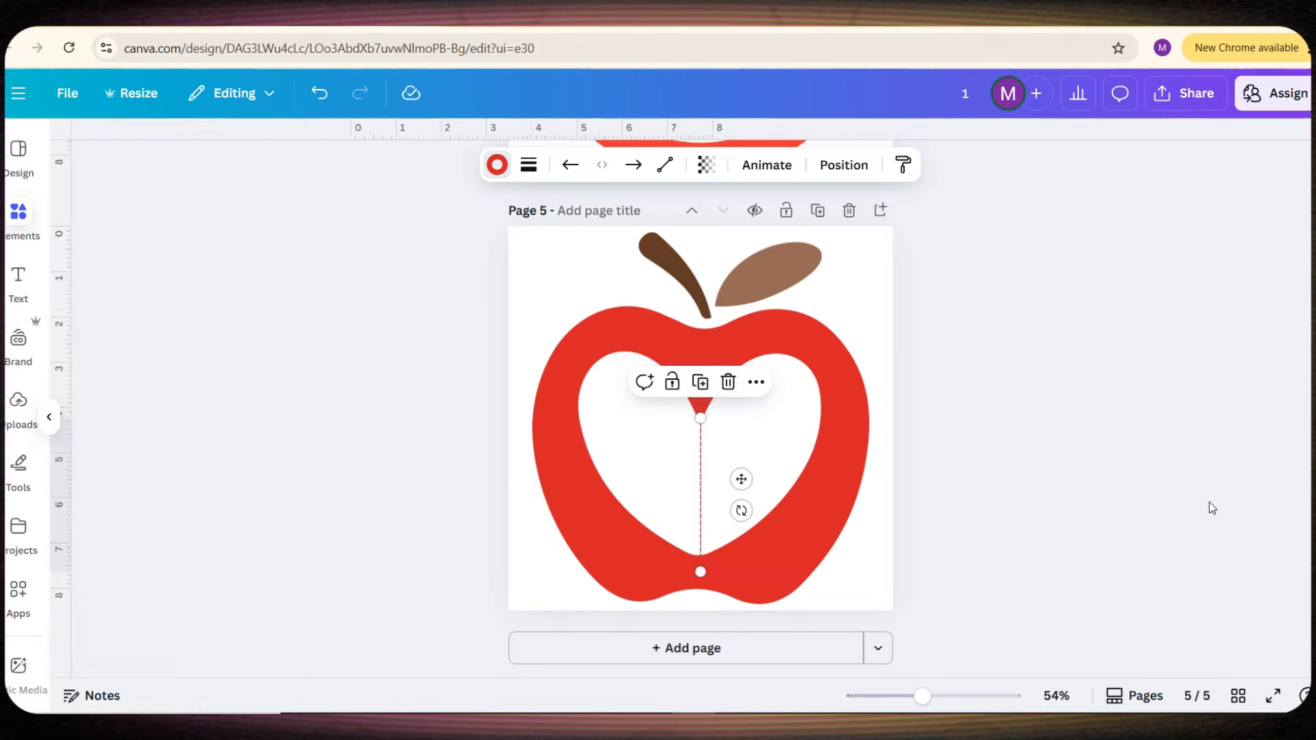
Copy the number 1 and its single dot from page 1 onto page 5
scroll(993, 503, up, 5)
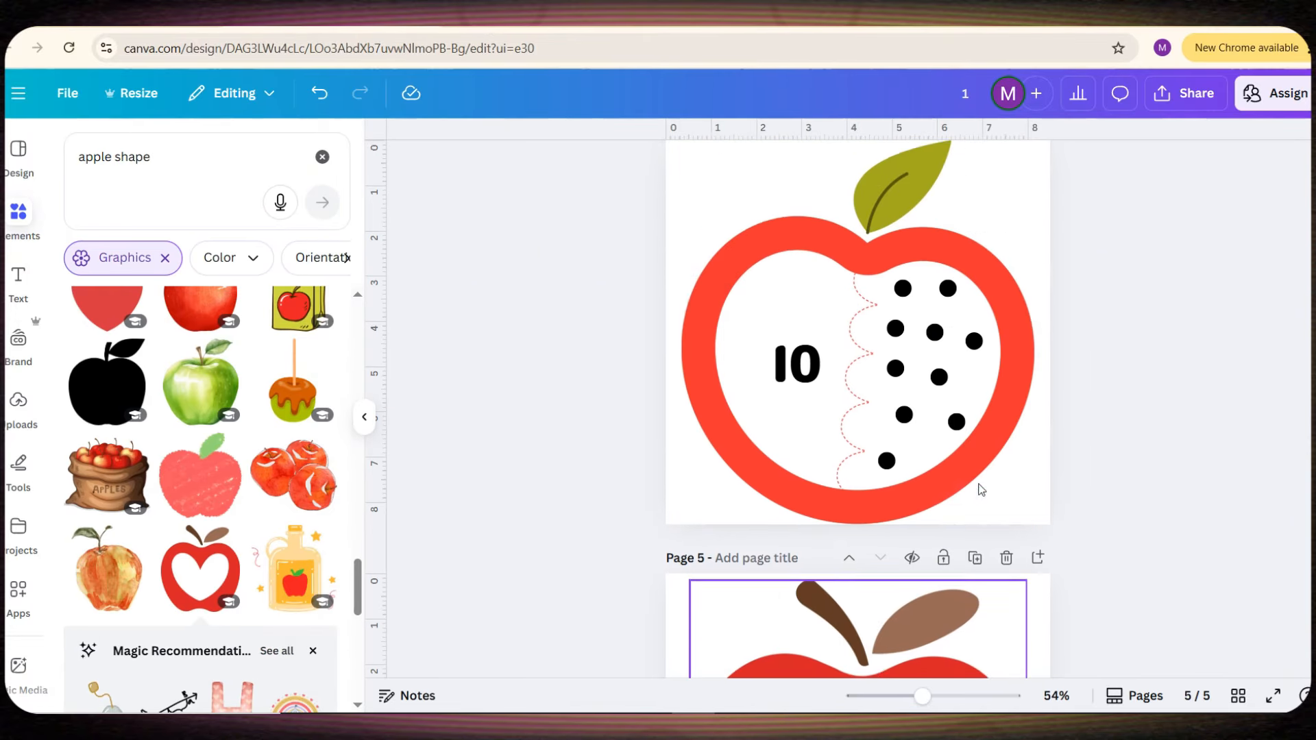
scroll(788, 373, up, 18)
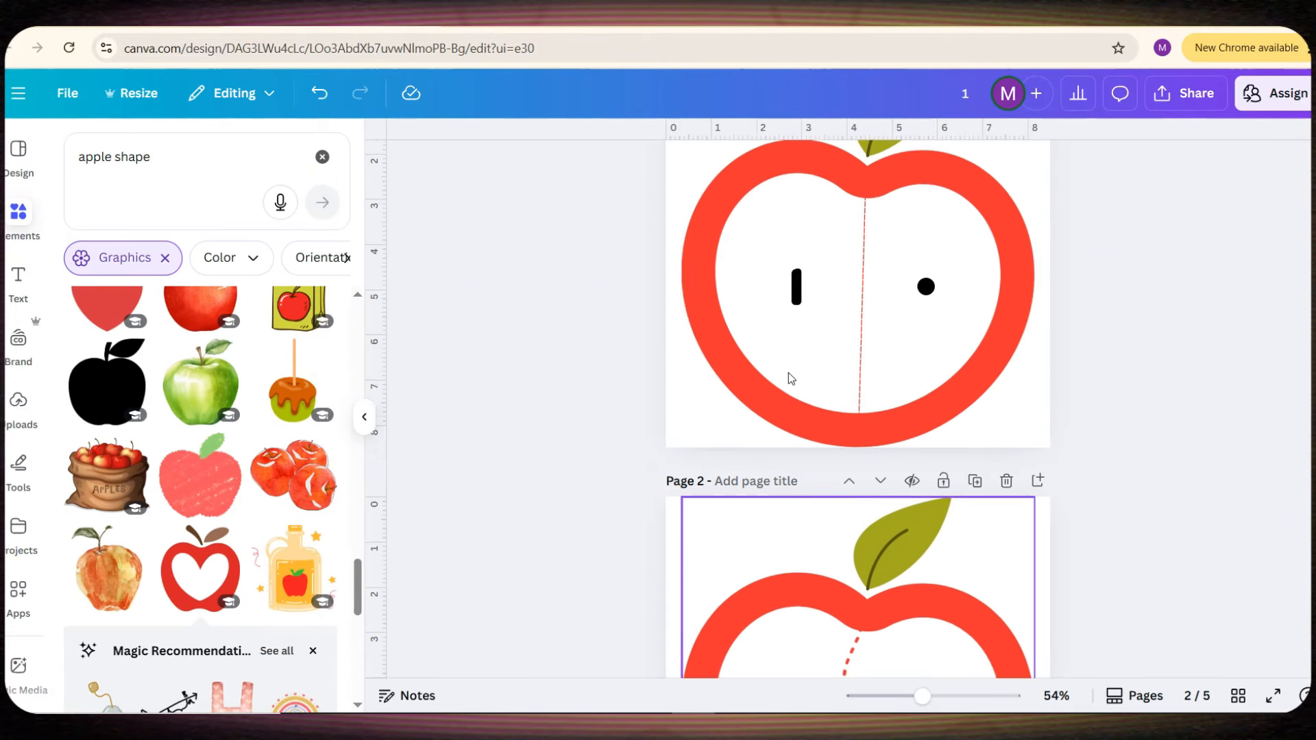
click(788, 373)
shift+click(927, 376)
scroll(959, 376, down, 20)
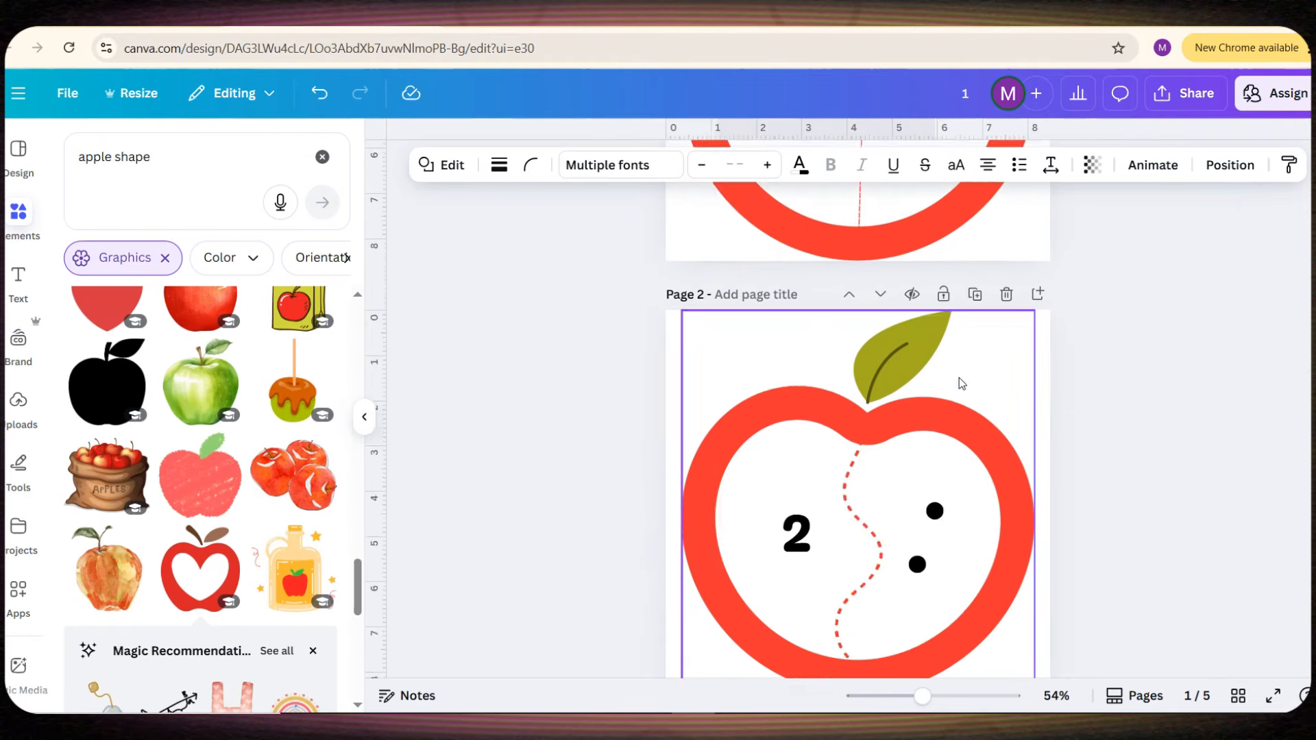
key(ctrl+v)
click(1142, 448)
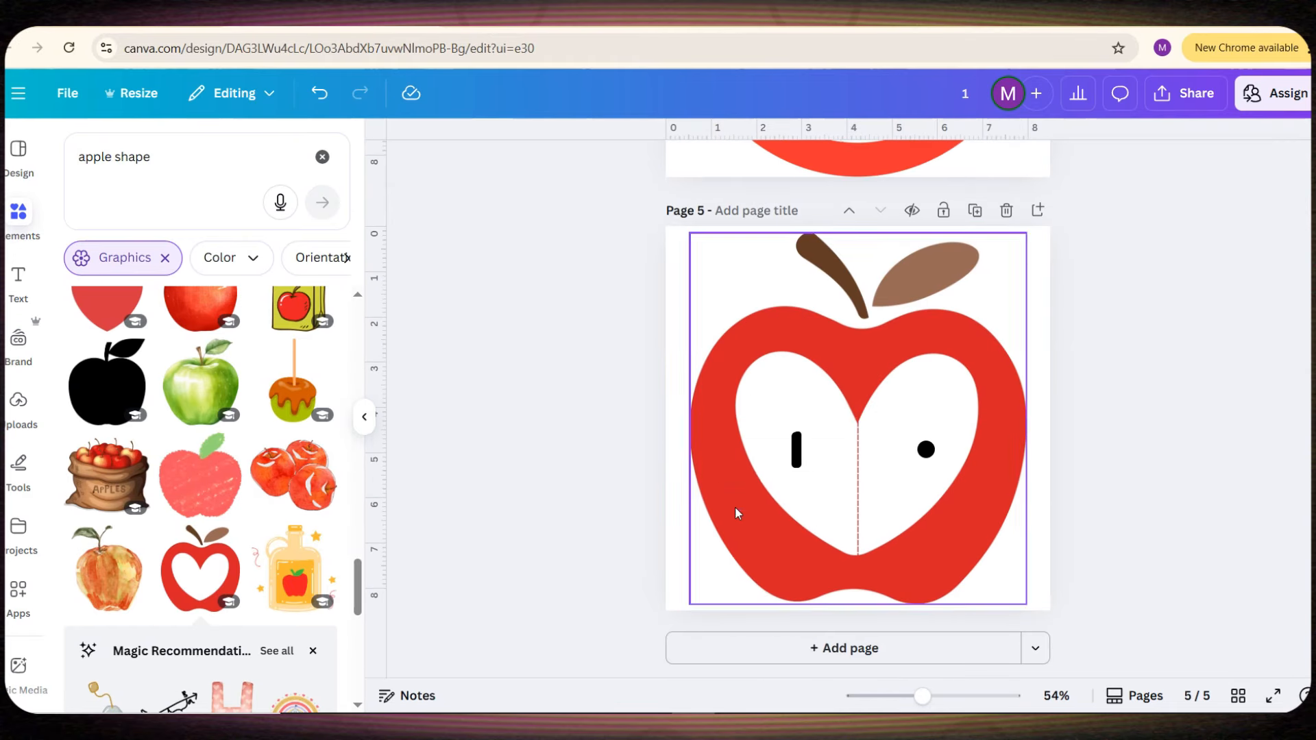
Move the number 1 and the dot on page 5 inward so each sits inside its half of the heart
drag(800, 441, 813, 438)
drag(925, 450, 908, 458)
drag(775, 429, 777, 442)
click(1154, 521)
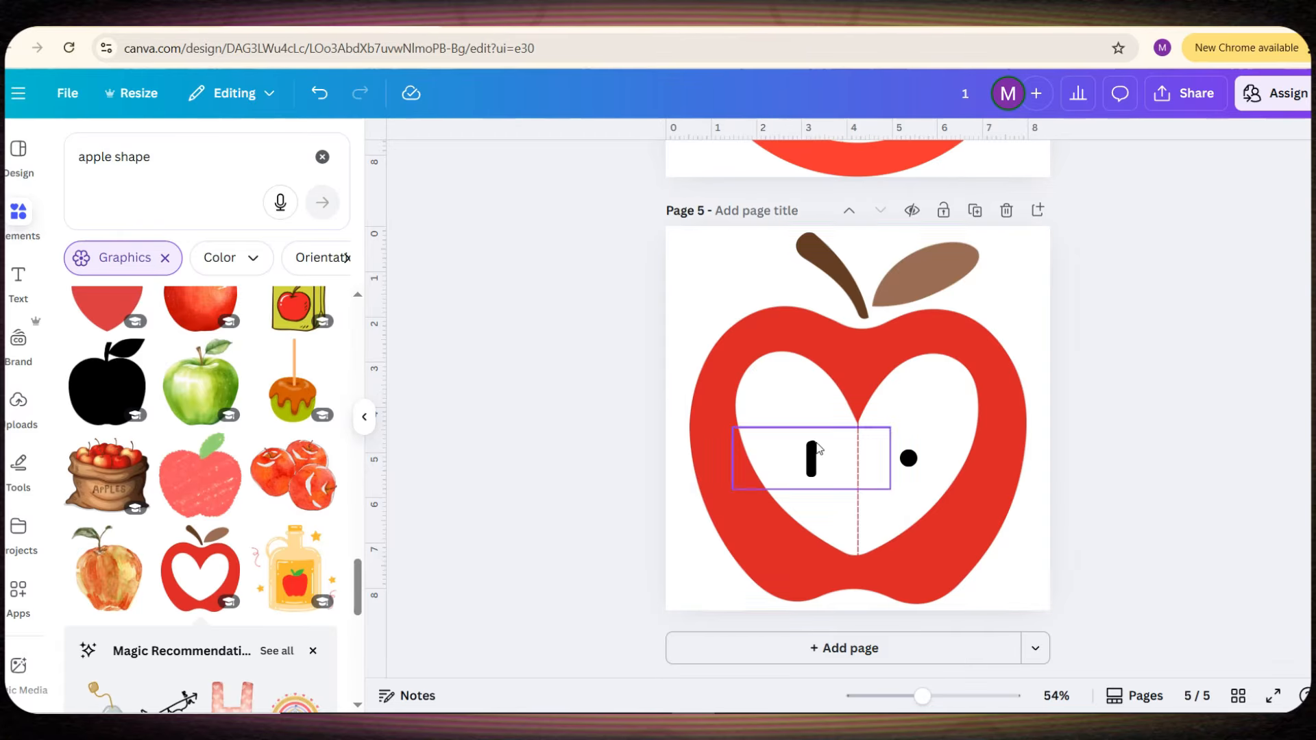
Add a blank page 6 and insert the solid heart-shaped red apple from the "apple shape" results
click(1037, 211)
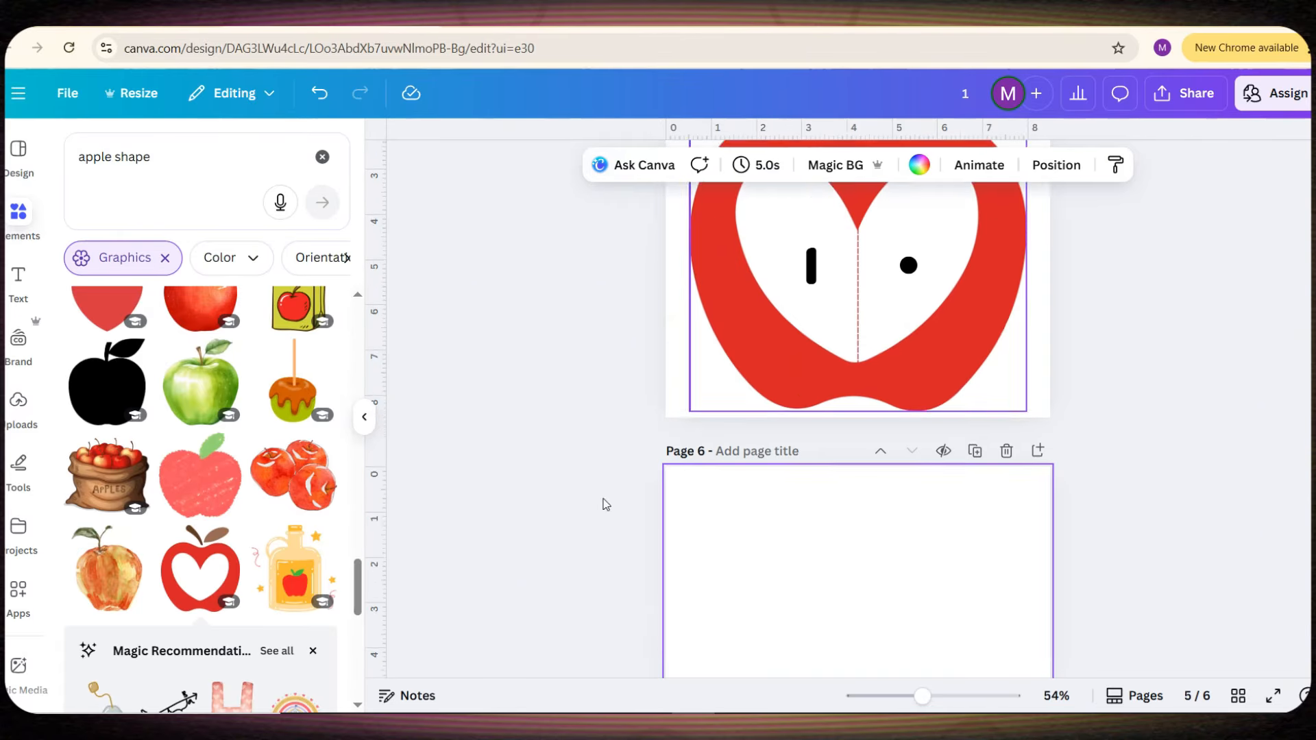
scroll(248, 466, down, 10)
scroll(248, 466, up, 4)
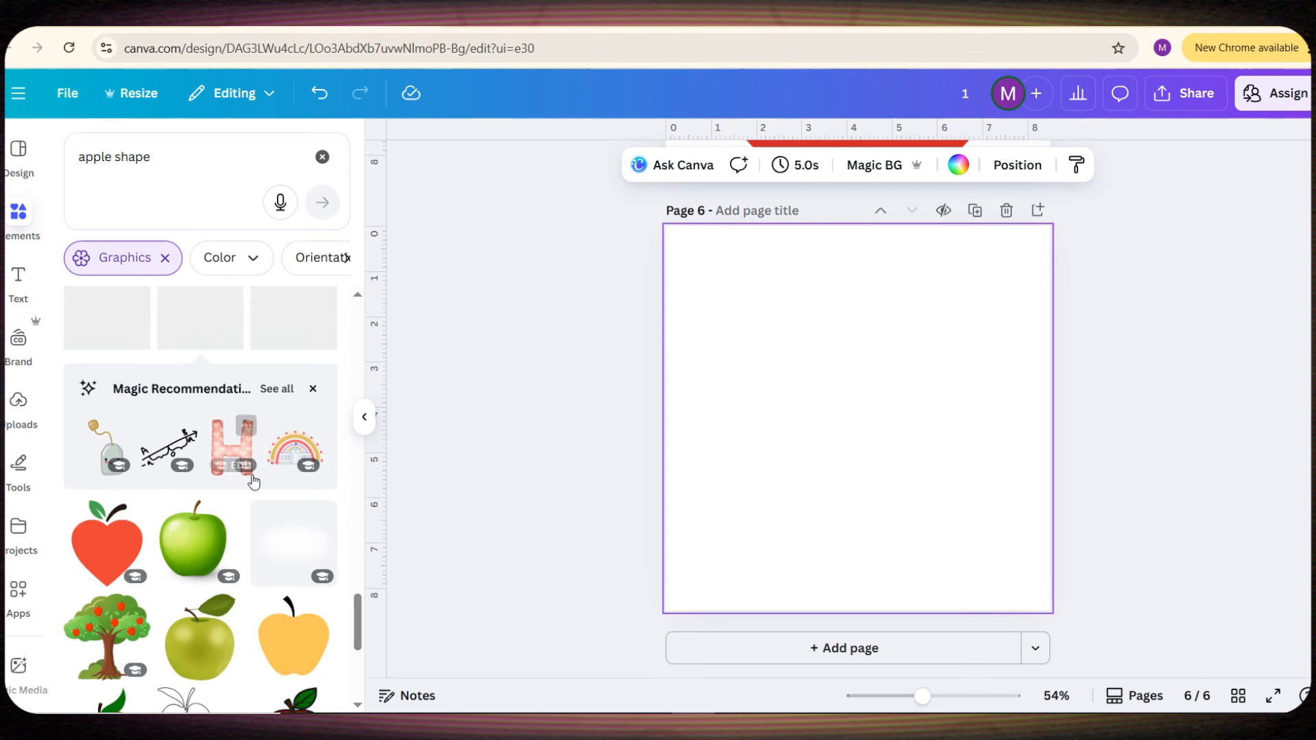
click(107, 553)
Enlarge the heart-shaped apple to about 7.4 wide by 8.2 high and center it on page 6
drag(922, 500, 1089, 668)
drag(975, 517, 857, 411)
drag(966, 564, 1008, 599)
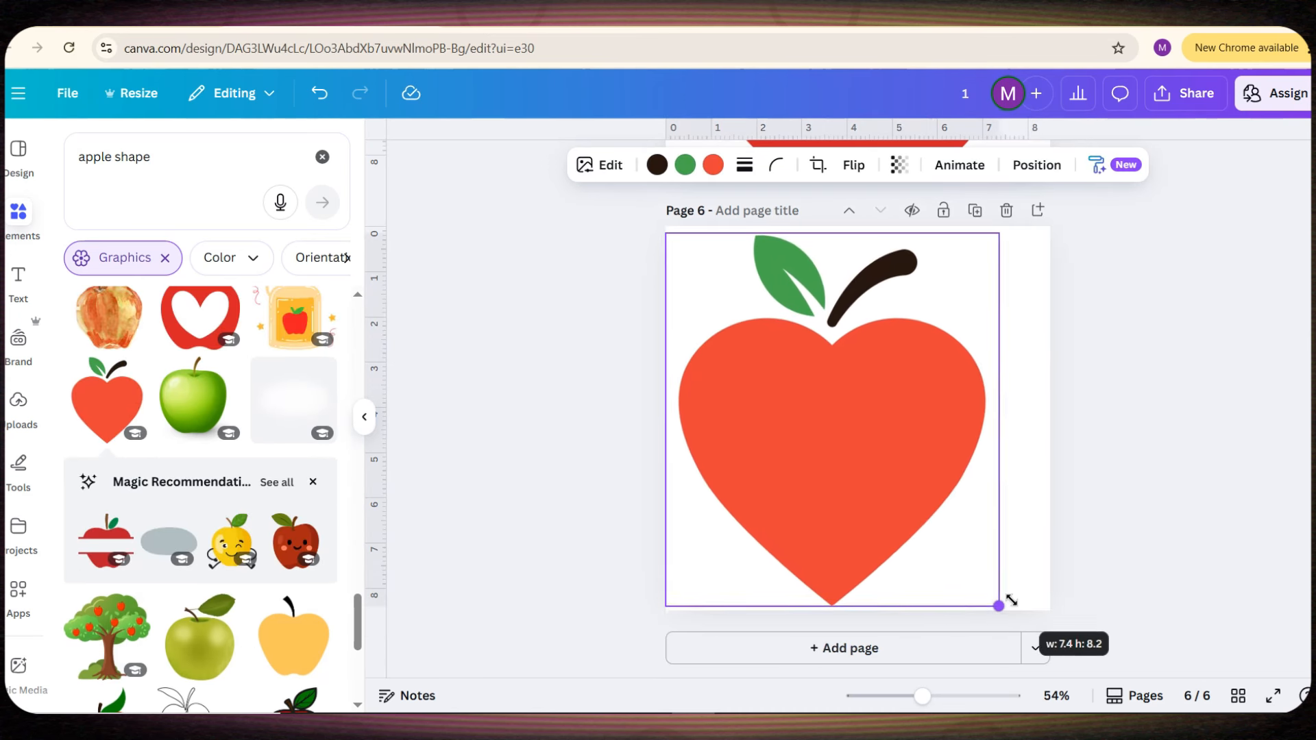
drag(913, 517, 942, 512)
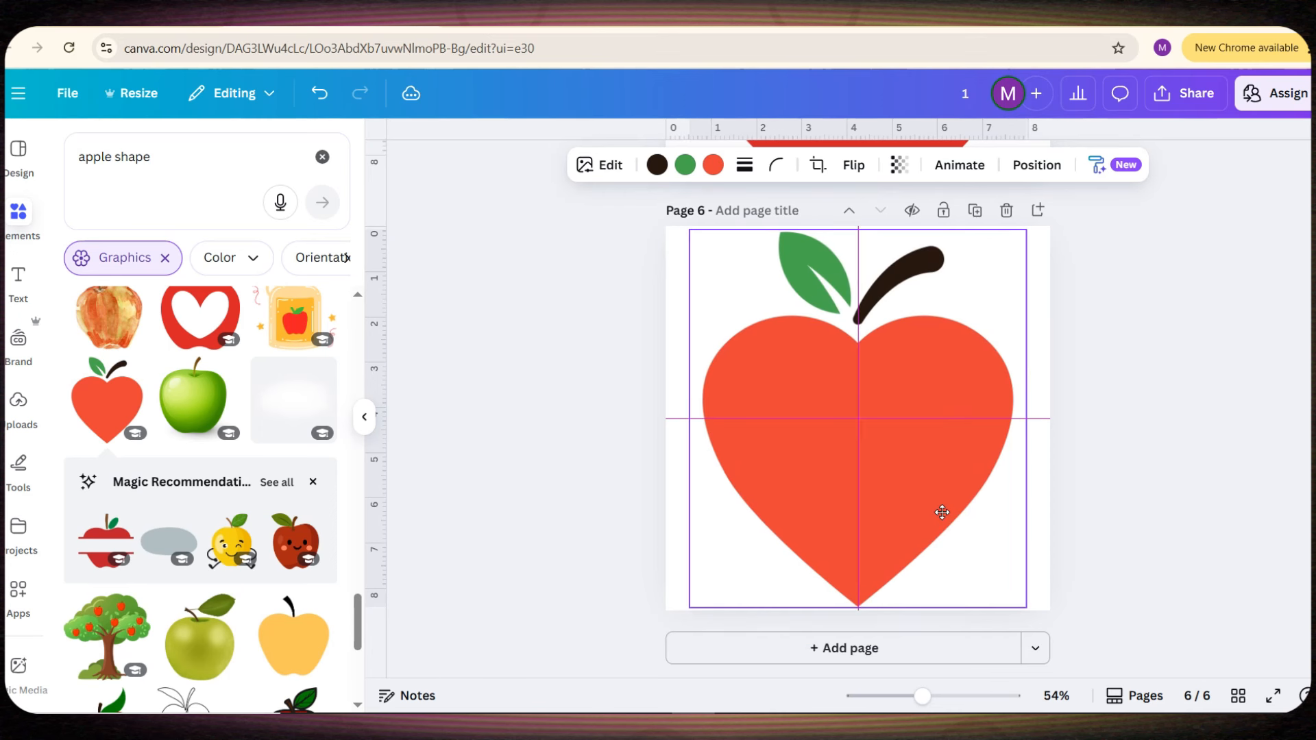
click(649, 446)
Browse all basic shapes in the elements library and insert a heart shape on page 6
click(322, 157)
click(162, 254)
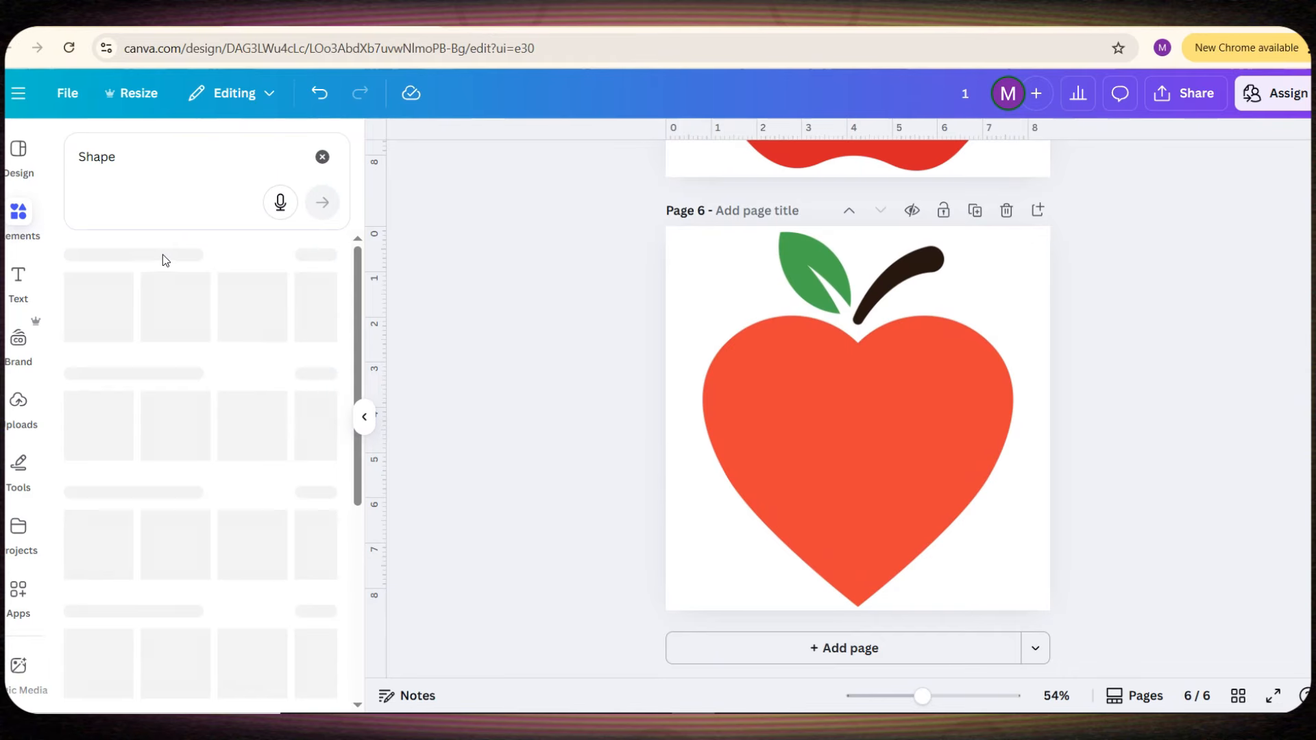
click(322, 360)
scroll(236, 521, down, 3)
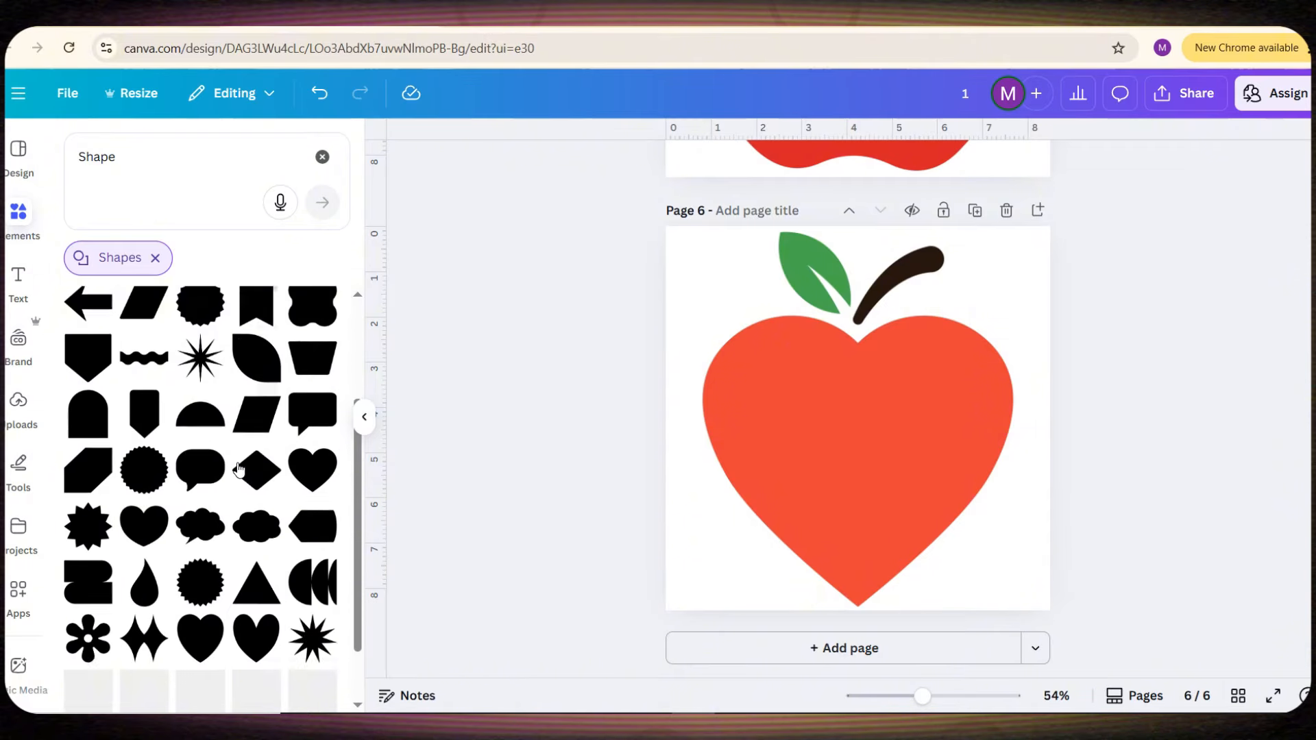
click(194, 645)
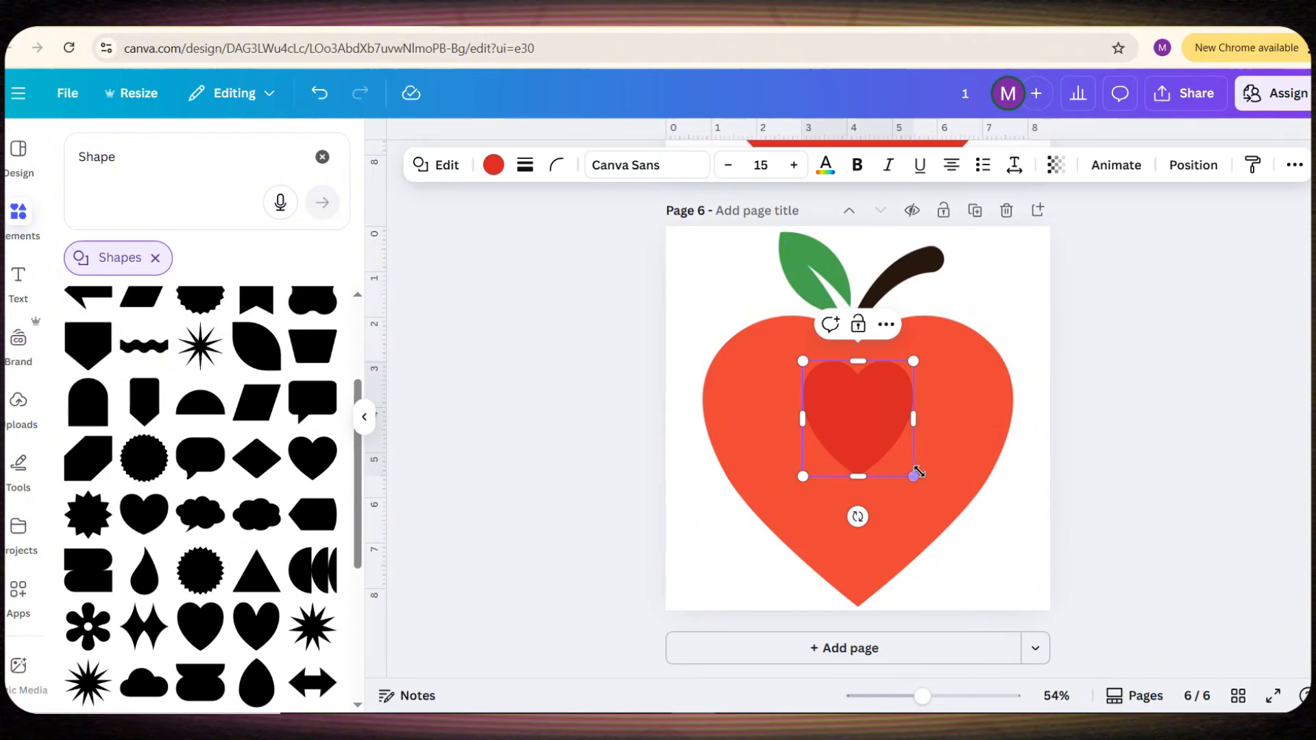
Recolor the heart shape white and resize it to about 4.6 by 5 so the apple becomes a red outline
click(493, 164)
click(320, 587)
drag(911, 475, 954, 564)
drag(906, 355, 907, 345)
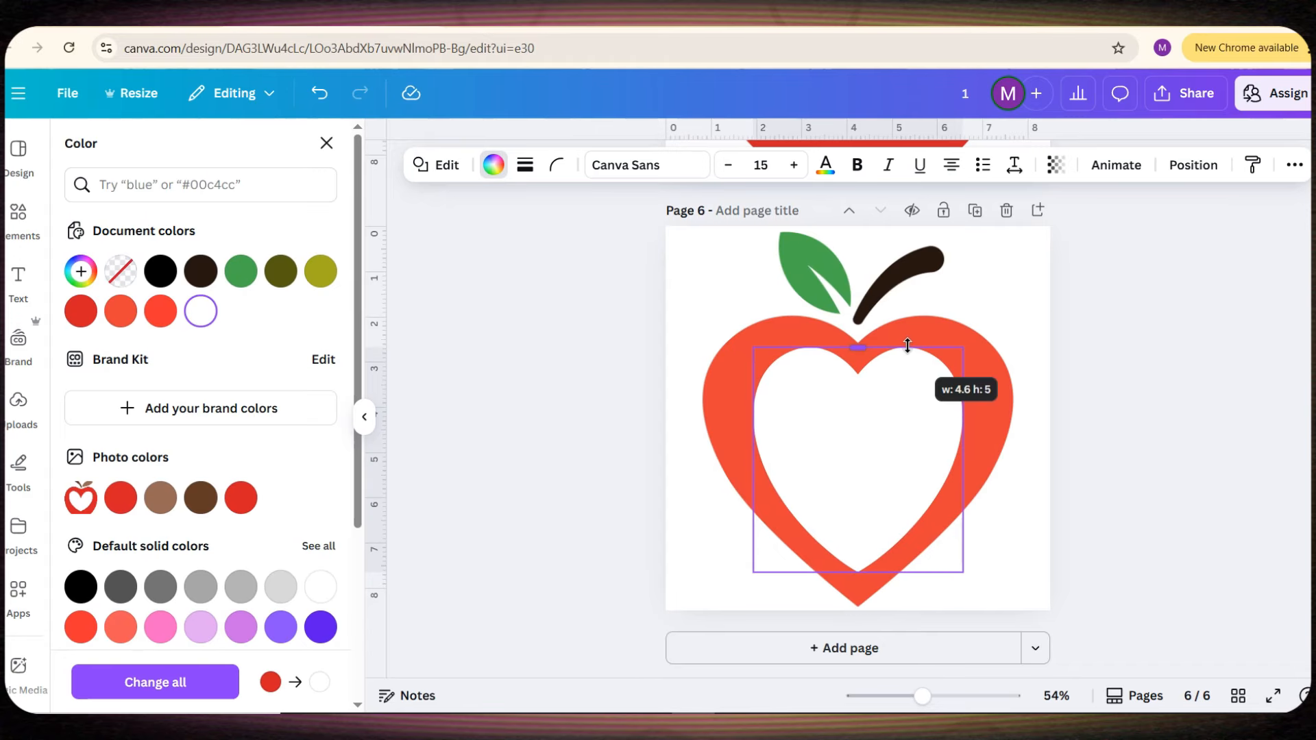
click(1169, 485)
Copy page 5's dashed line onto page 6 and extend its upper end to the white heart's notch
scroll(1169, 485, up, 6)
click(850, 514)
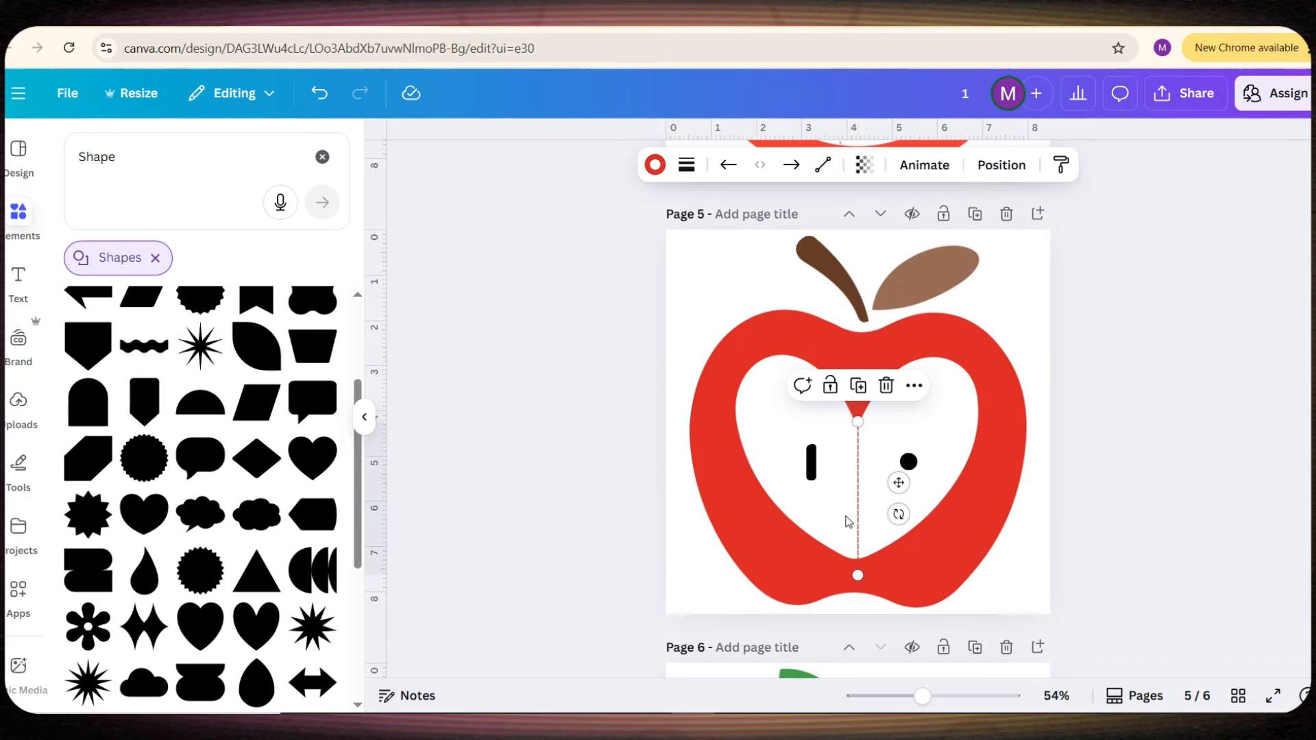
scroll(849, 511, down, 6)
key(ctrl+v)
drag(857, 419, 857, 374)
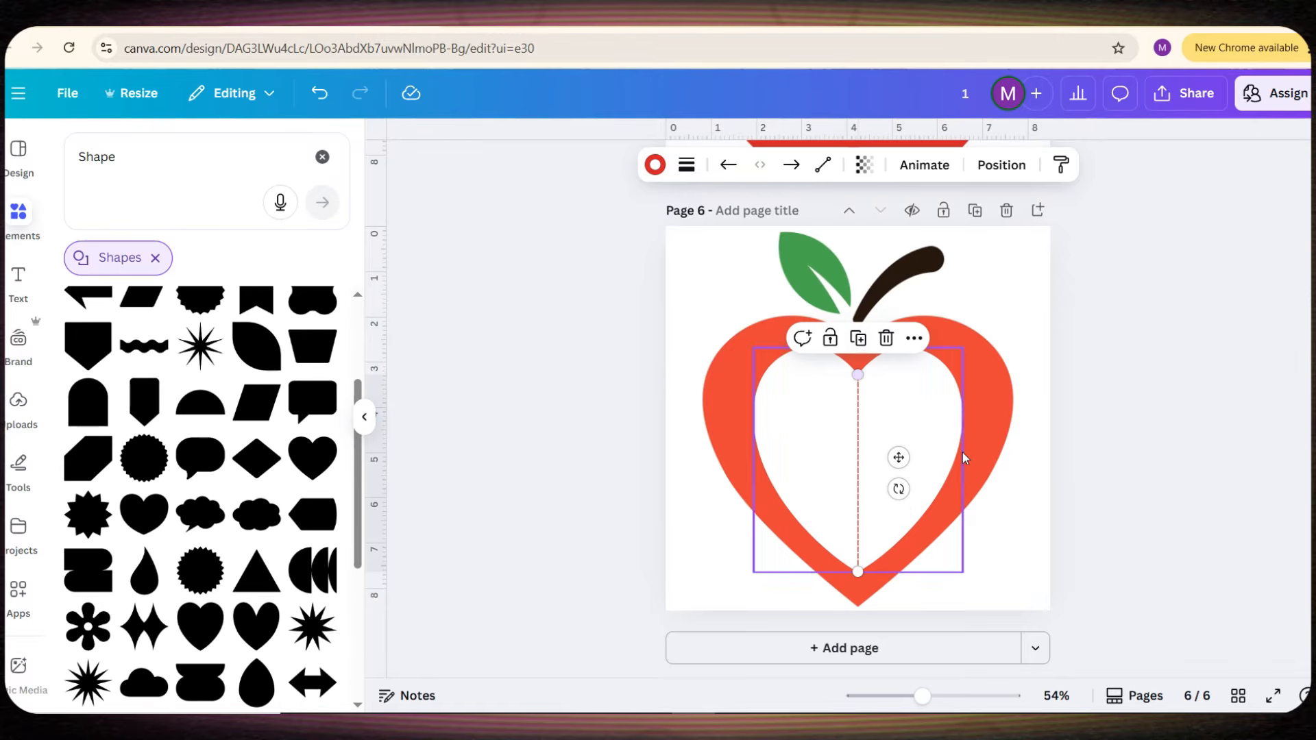
click(1052, 496)
Copy the number 1 and its dot from page 5 onto page 6
scroll(833, 485, up, 5)
click(840, 388)
shift+click(908, 374)
key(ctrl+c)
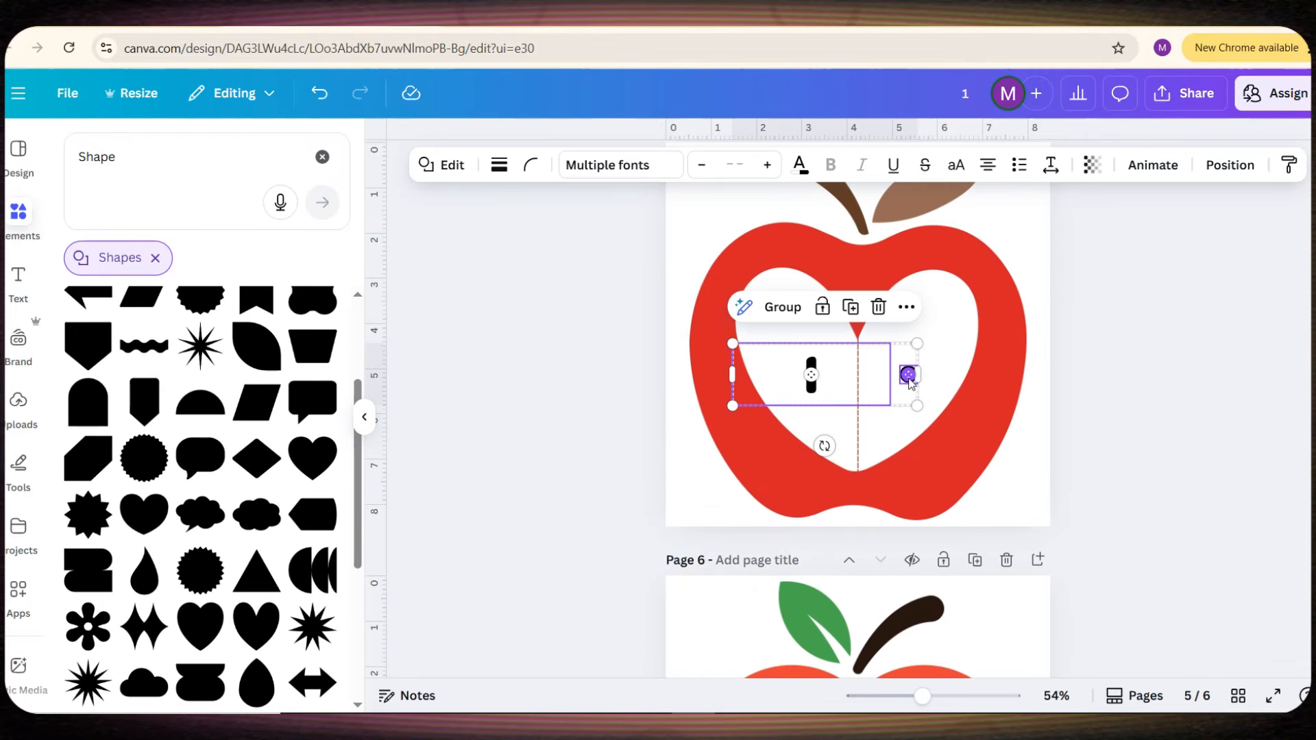
scroll(1034, 464, down, 5)
key(ctrl+v)
Reposition the number 1 and the dot on page 6 so they align on either side of the dashed line
click(841, 451)
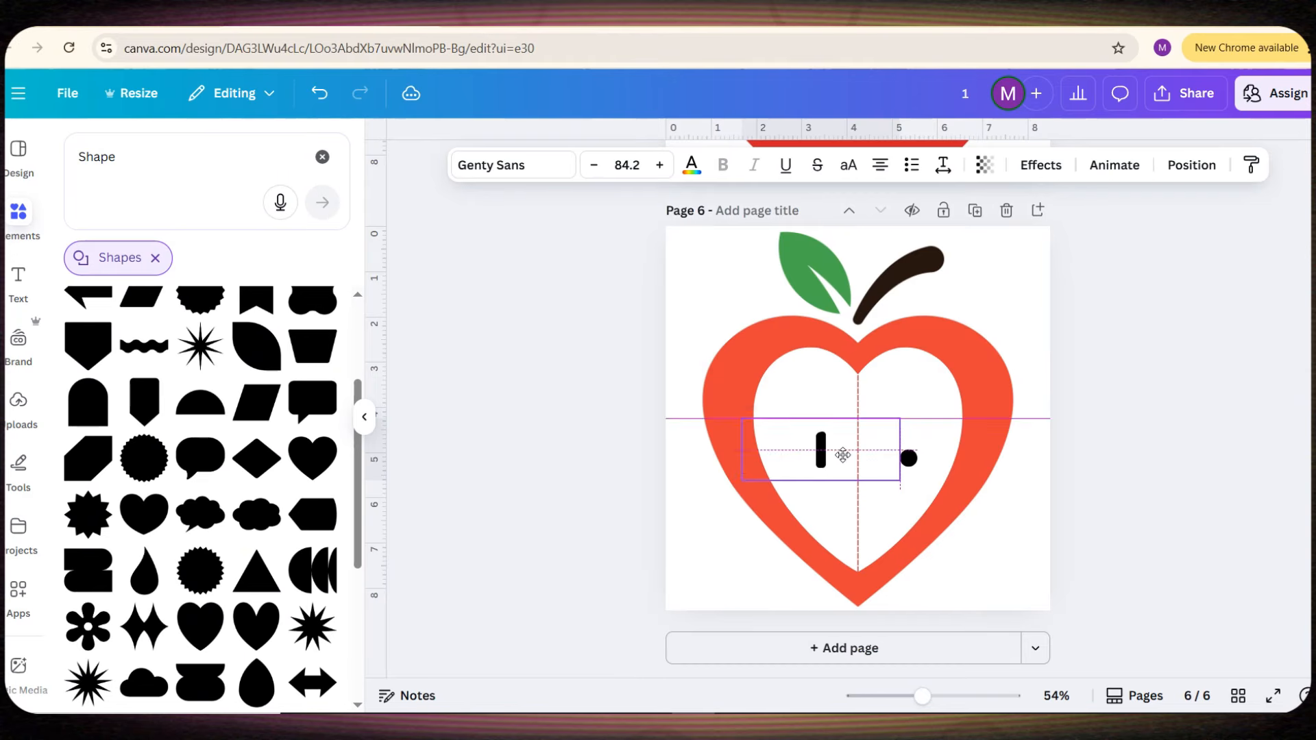
drag(842, 454, 914, 452)
click(965, 466)
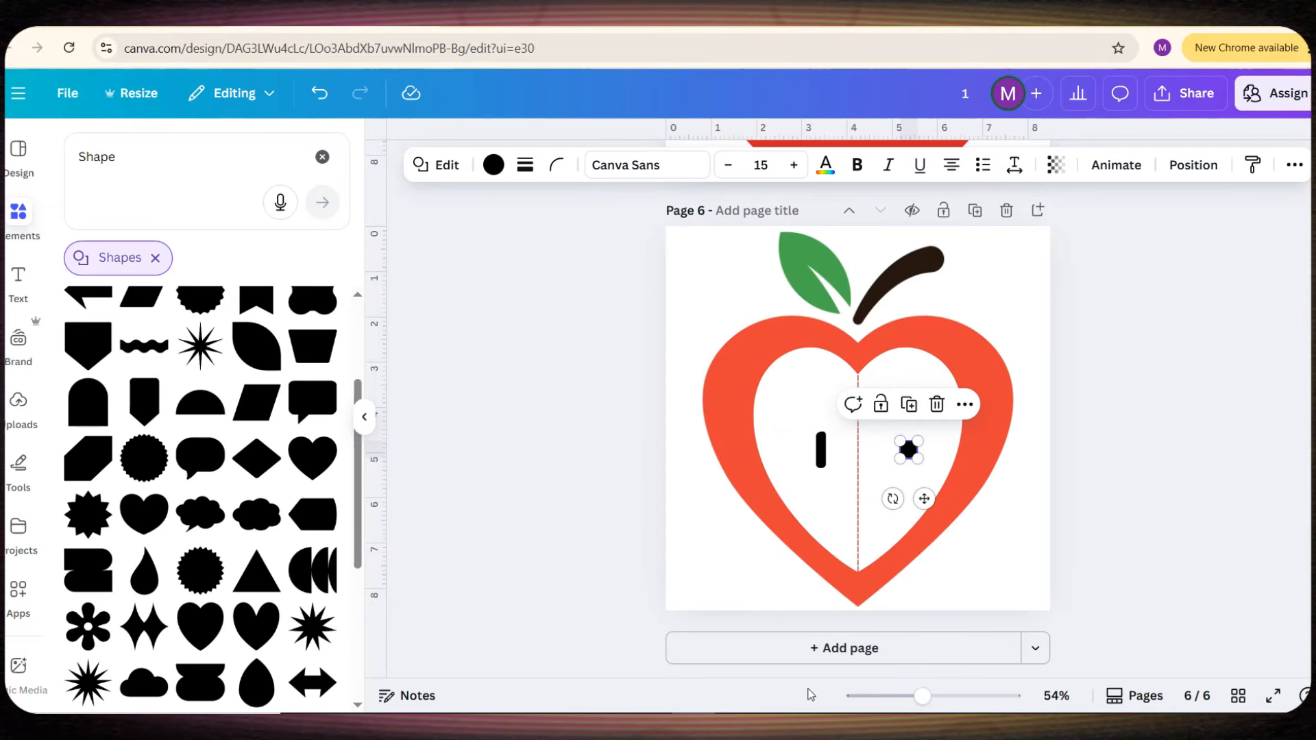
click(1061, 548)
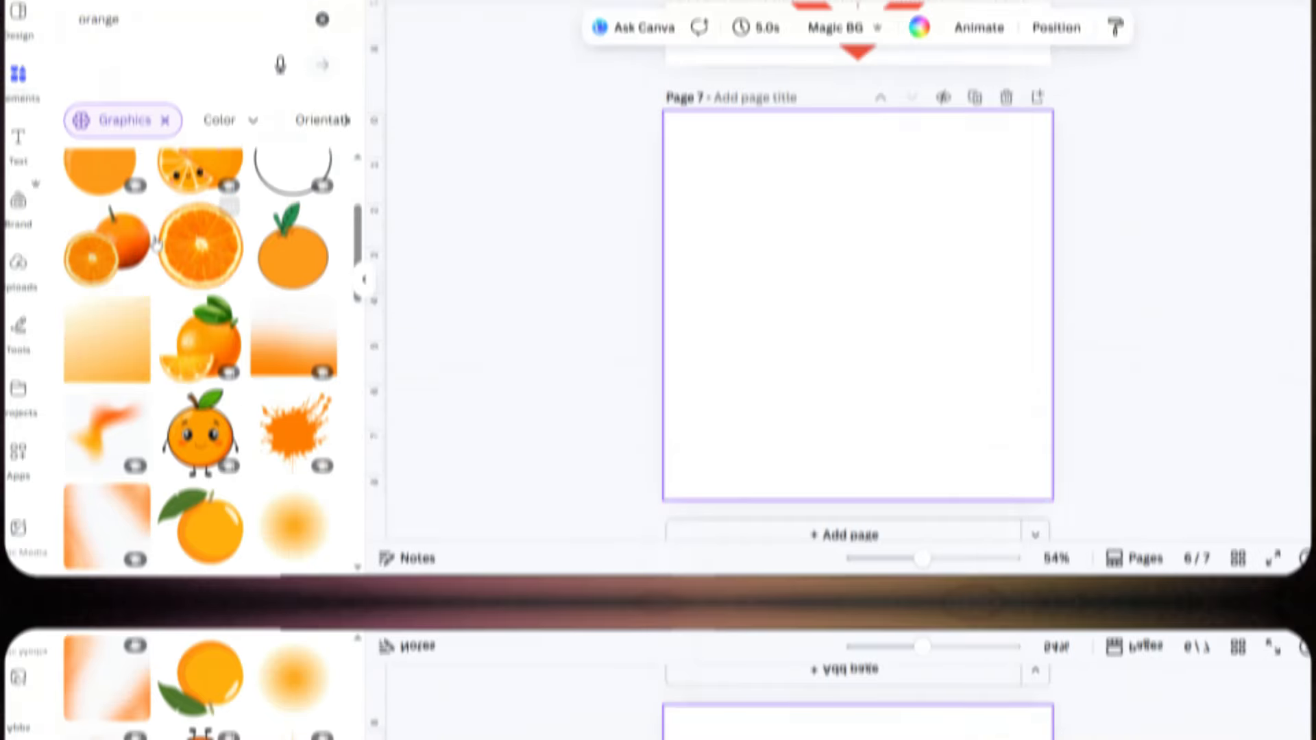
Find a plain whole orange with a green leaf in the "orange" graphics results and insert it on page 7
scroll(179, 396, down, 3)
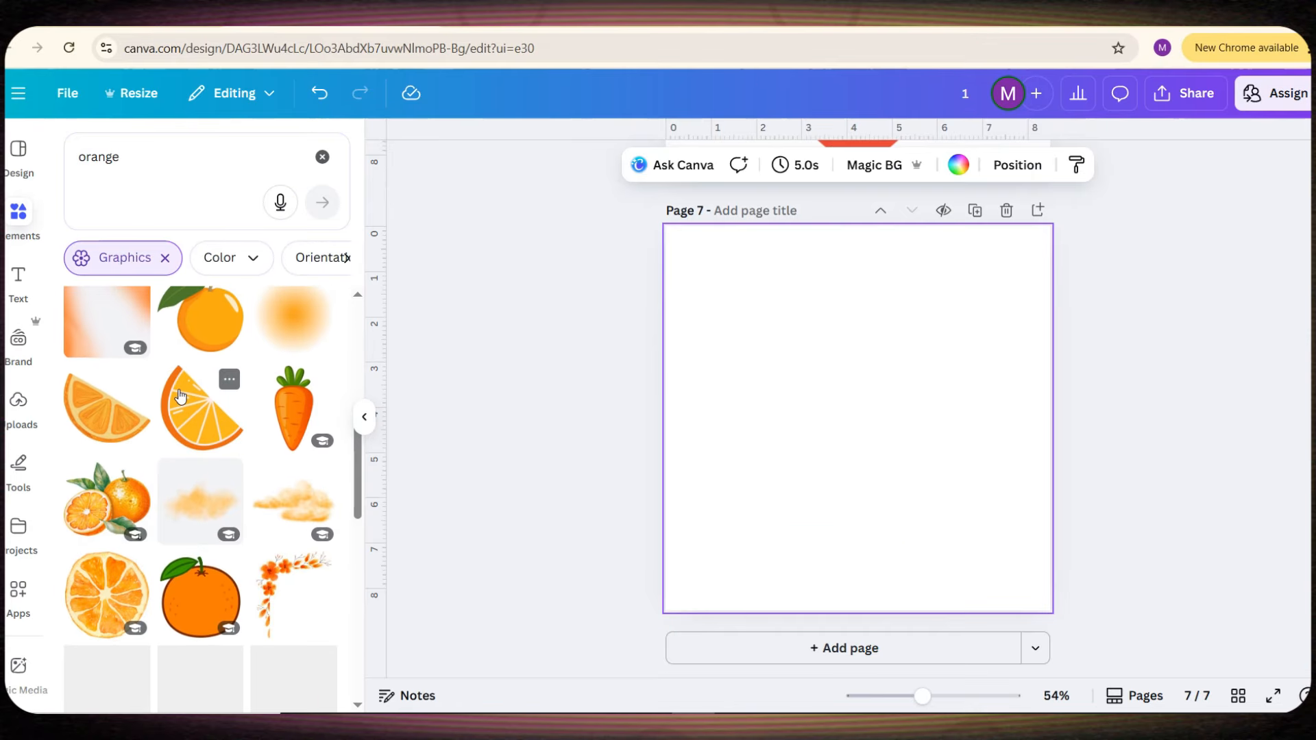
scroll(181, 394, down, 4)
scroll(132, 515, up, 1)
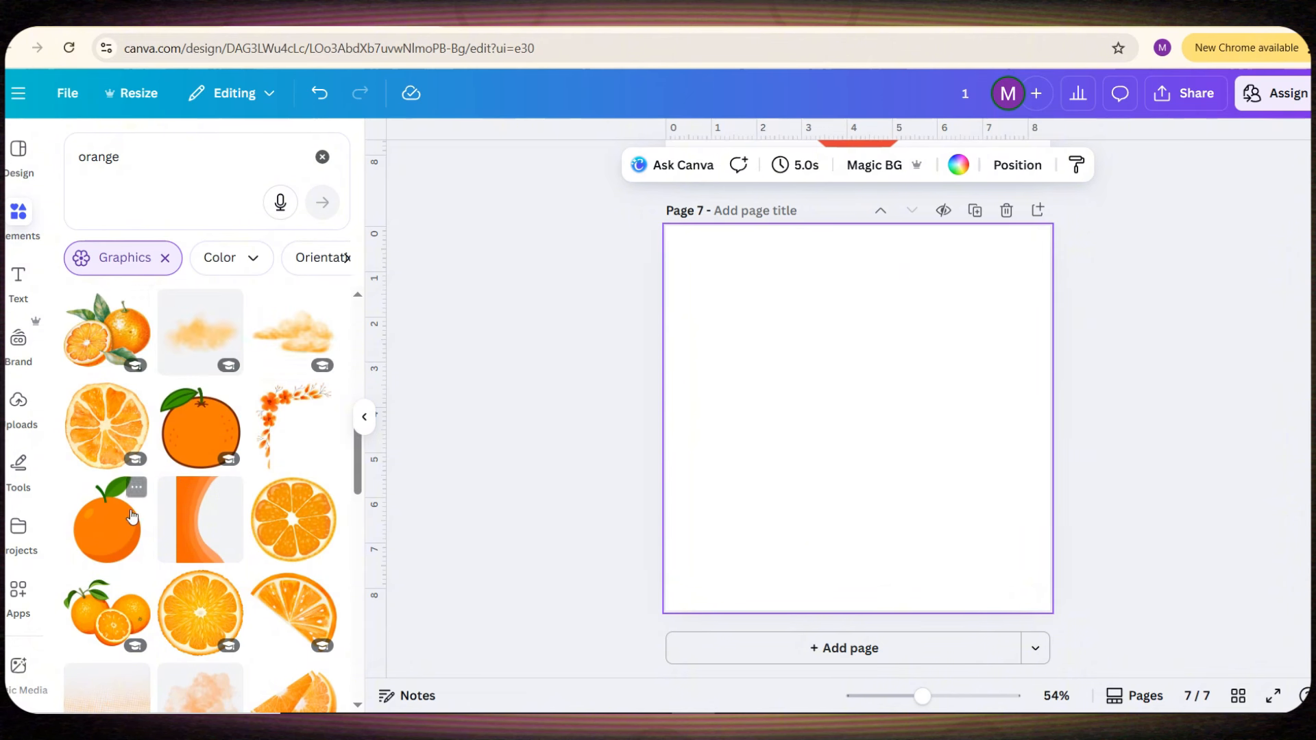
click(130, 538)
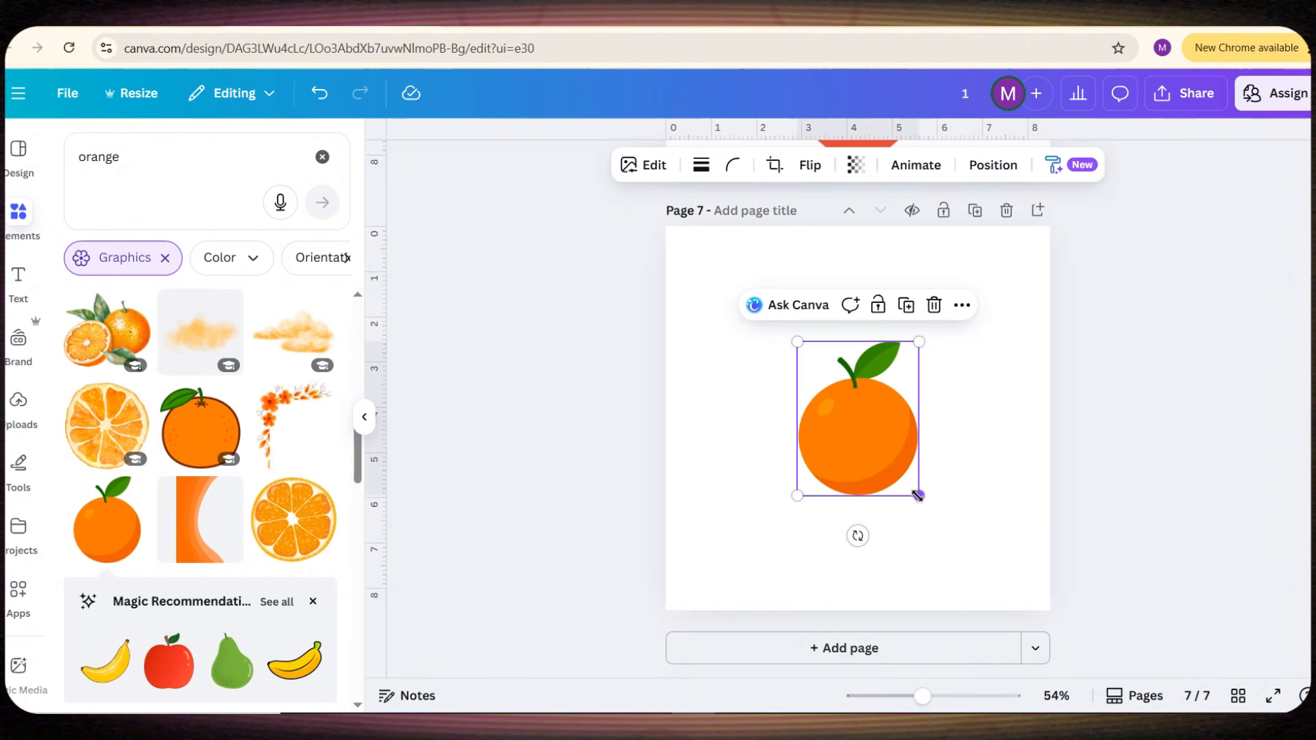
Enlarge the orange graphic to fill page 7's height and center it on the page
drag(918, 495, 1087, 616)
drag(929, 546, 809, 432)
drag(917, 544, 972, 602)
drag(852, 528, 887, 524)
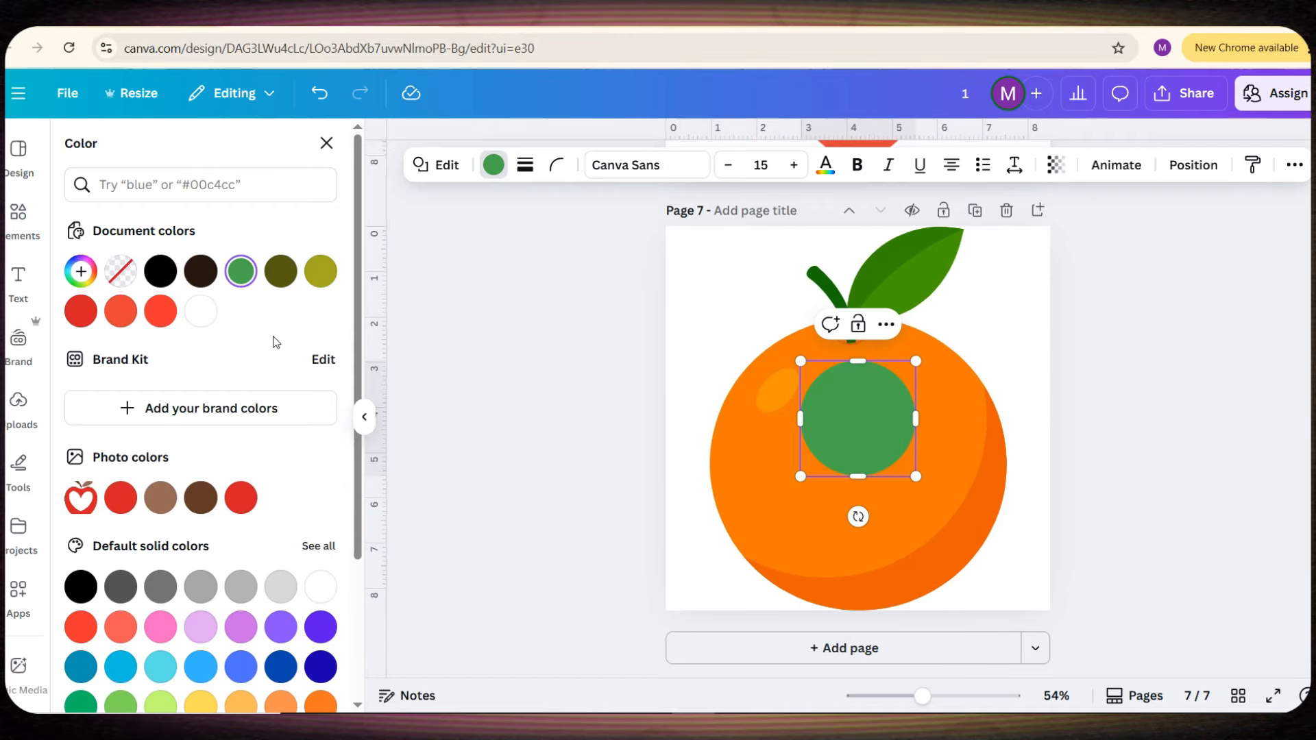
Recolor the circle on page 7 white, enlarge it, and center it inside the orange to leave an orange ring
click(320, 586)
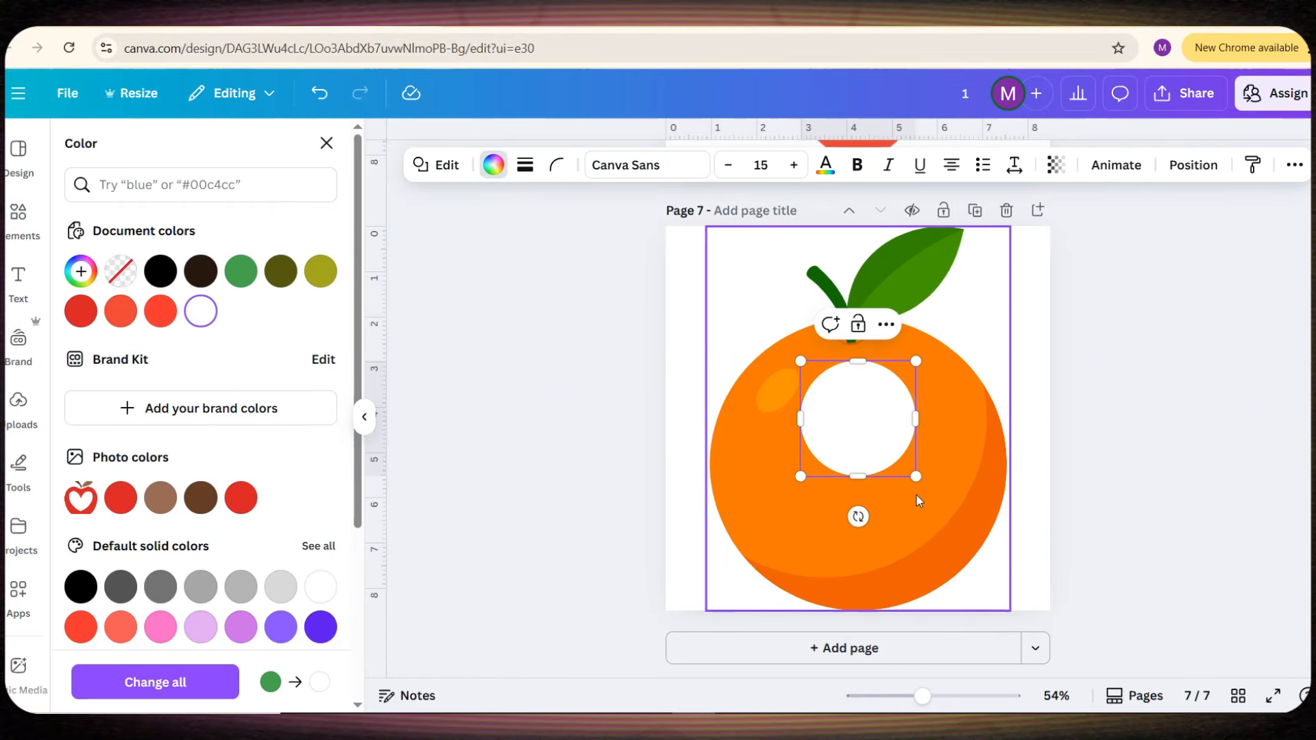
drag(915, 476, 878, 494)
drag(948, 562, 984, 599)
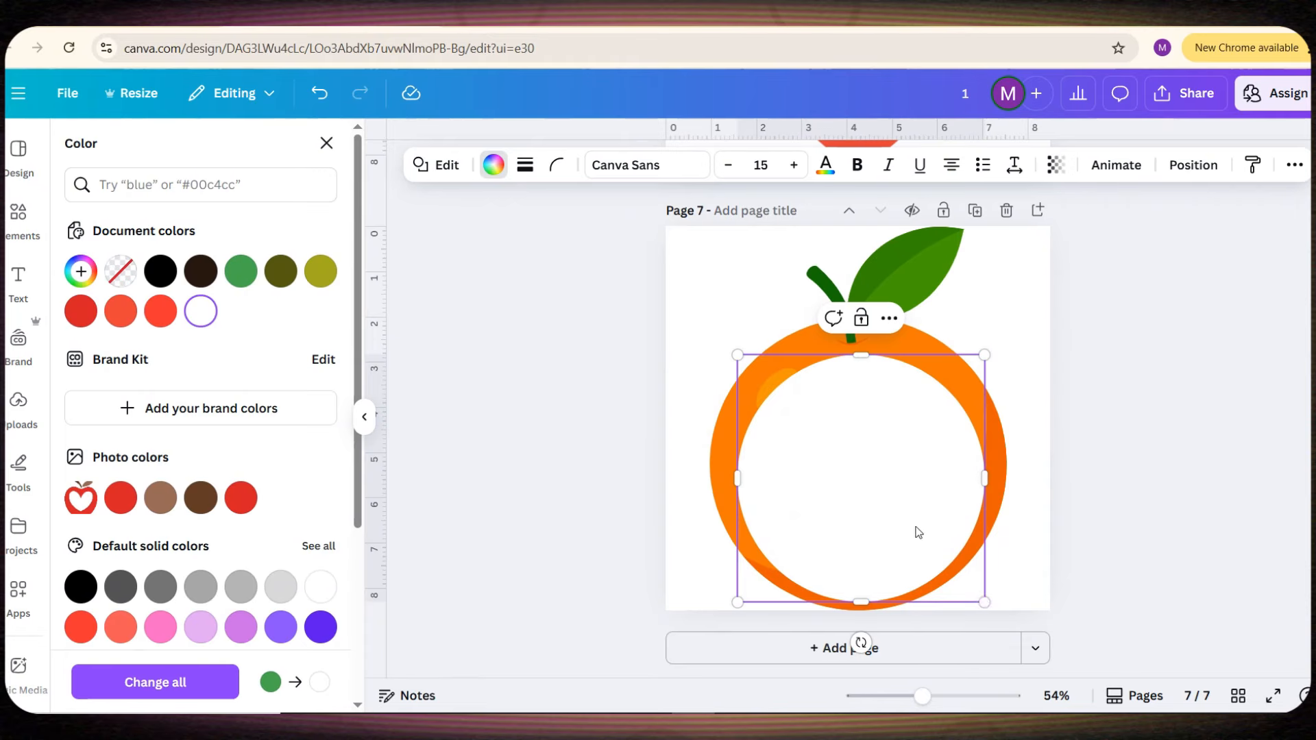
drag(916, 532, 907, 512)
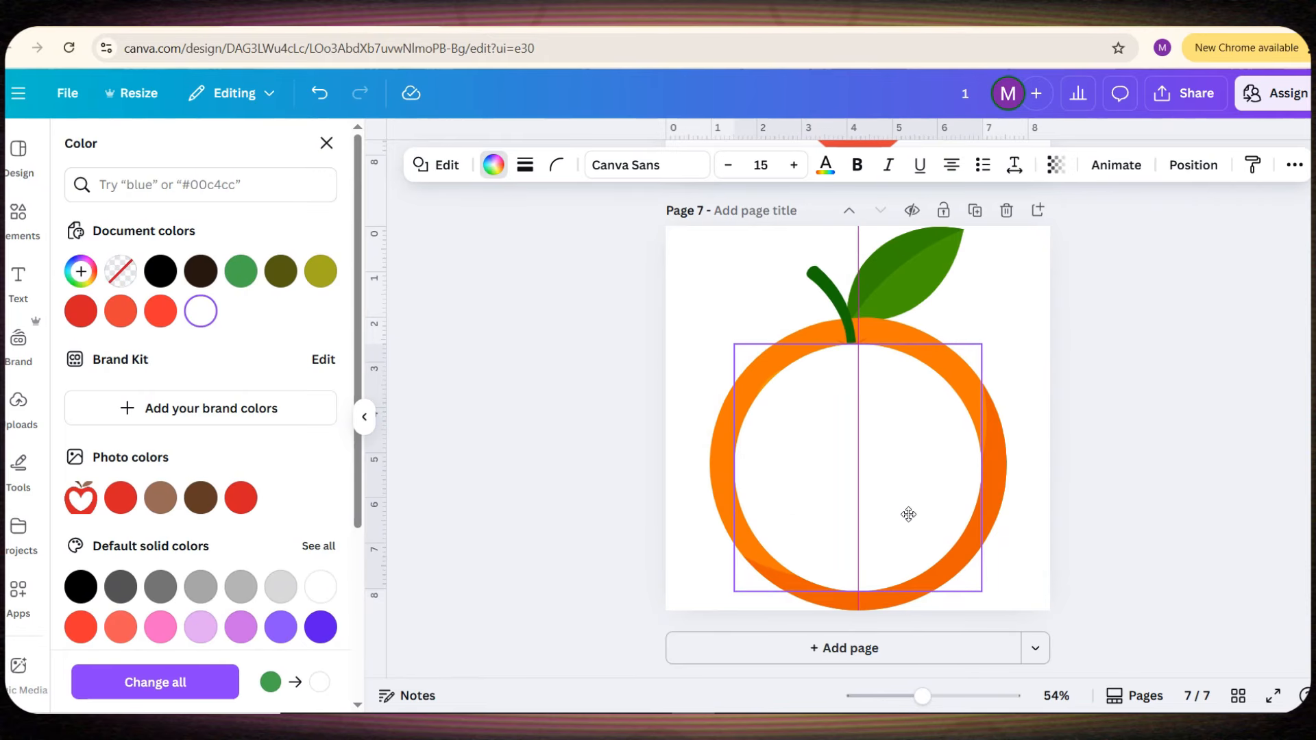
click(1173, 508)
Copy page 6's dashed line onto page 7 and stretch it from the orange ring's upper edge to its base
scroll(1039, 485, up, 6)
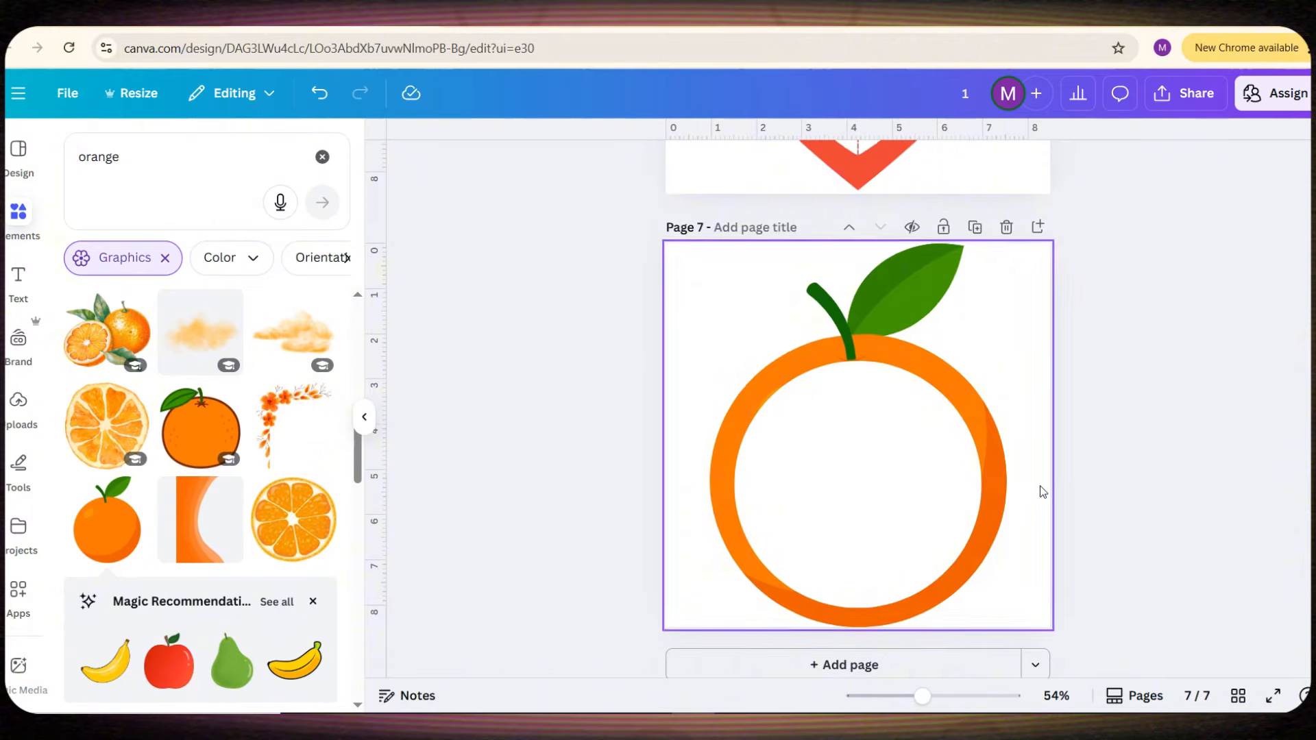
click(856, 400)
scroll(869, 437, down, 6)
key(ctrl+v)
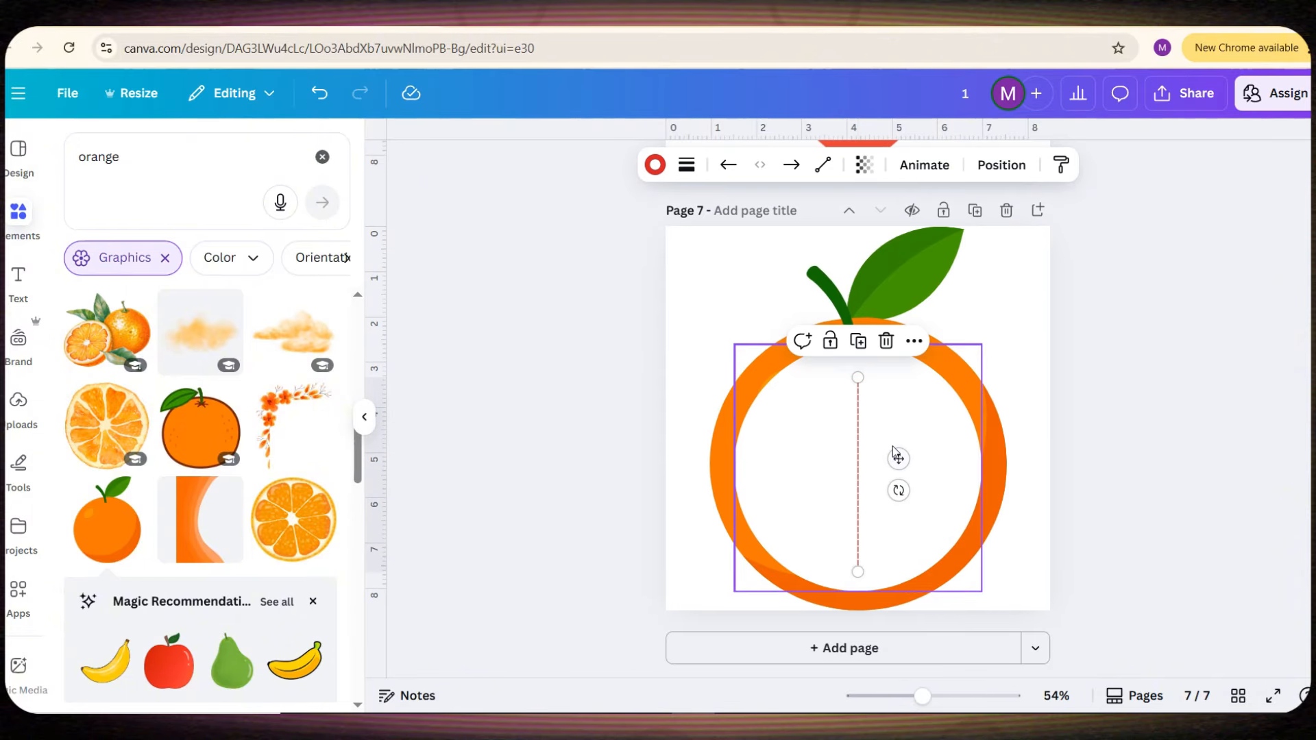
drag(895, 455, 893, 429)
drag(857, 538, 869, 642)
scroll(873, 587, up, 5)
scroll(713, 332, down, 5)
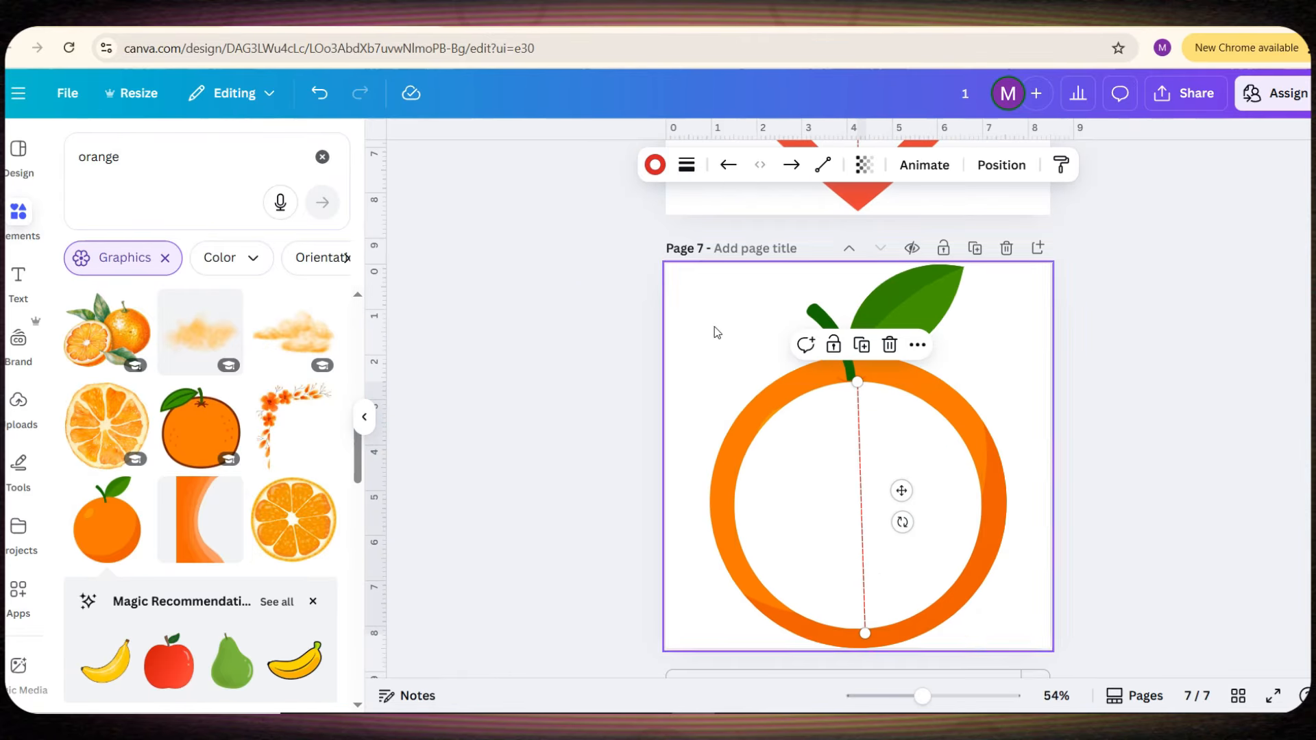
Recolor the dashed line inside the orange on page 7 to orange
click(655, 164)
scroll(253, 394, down, 3)
click(321, 513)
click(1141, 456)
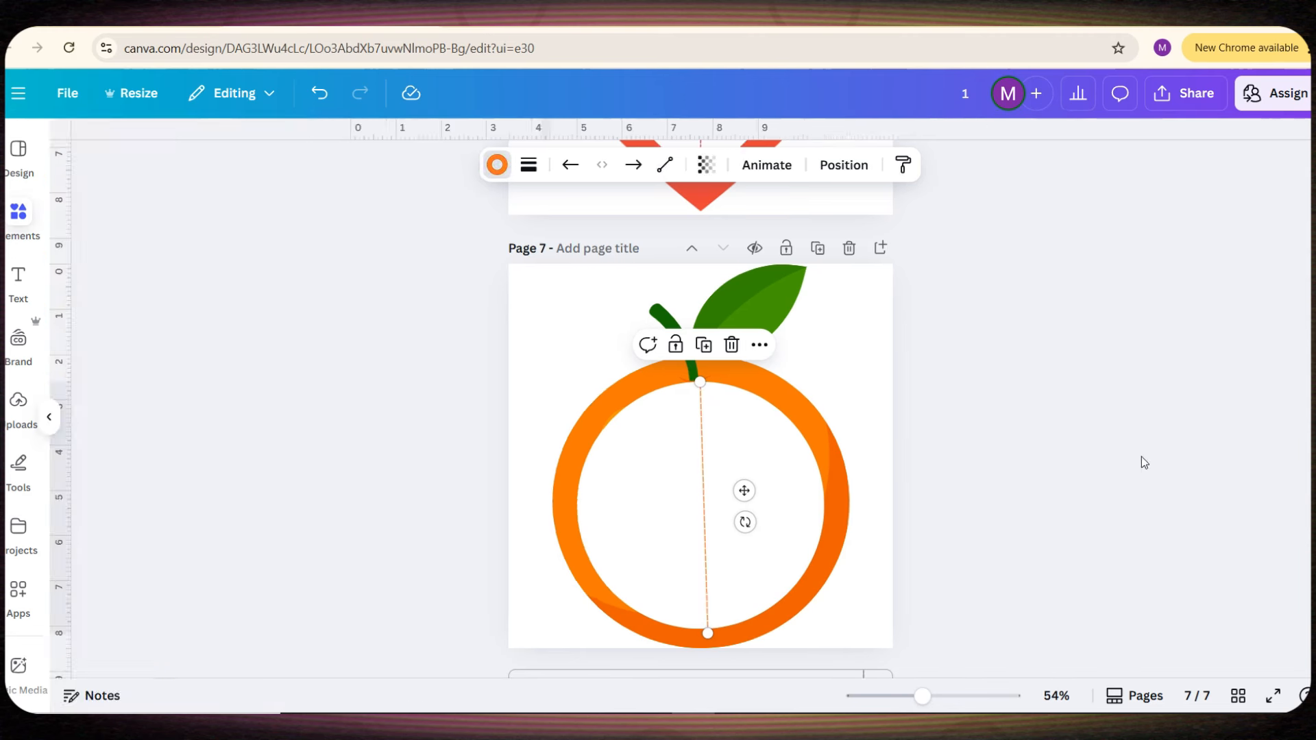
Copy page 6's number text onto page 7, place it in the orange's left half, and change it to 4
scroll(1115, 358, up, 5)
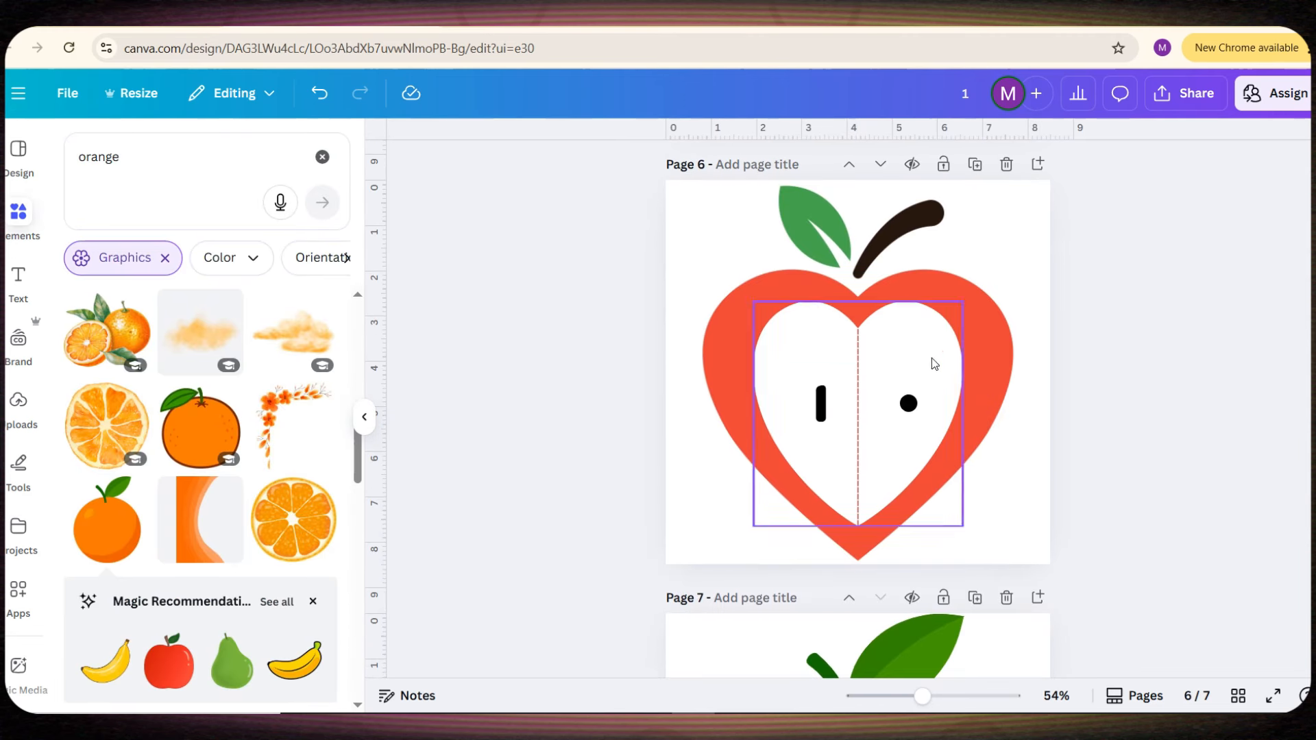
click(825, 397)
scroll(918, 409, down, 5)
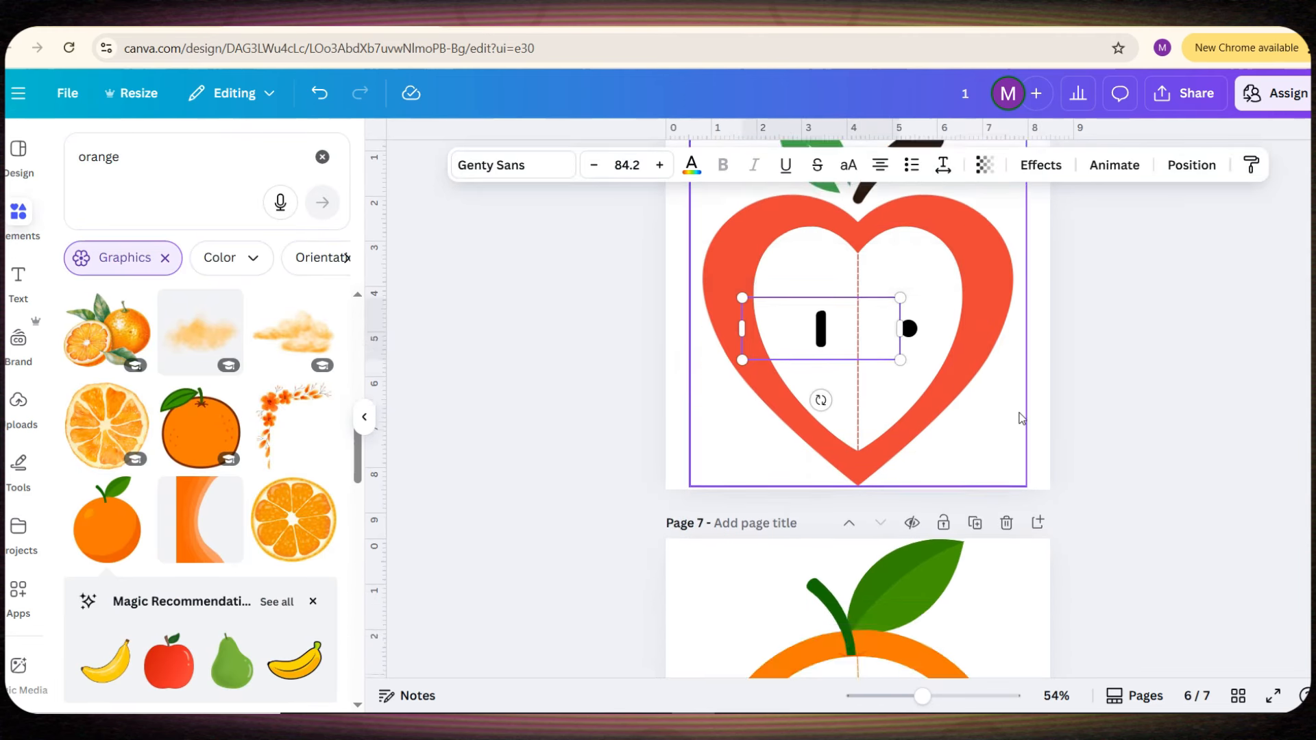
key(ctrl+v)
drag(819, 461, 803, 479)
scroll(856, 466, up, 5)
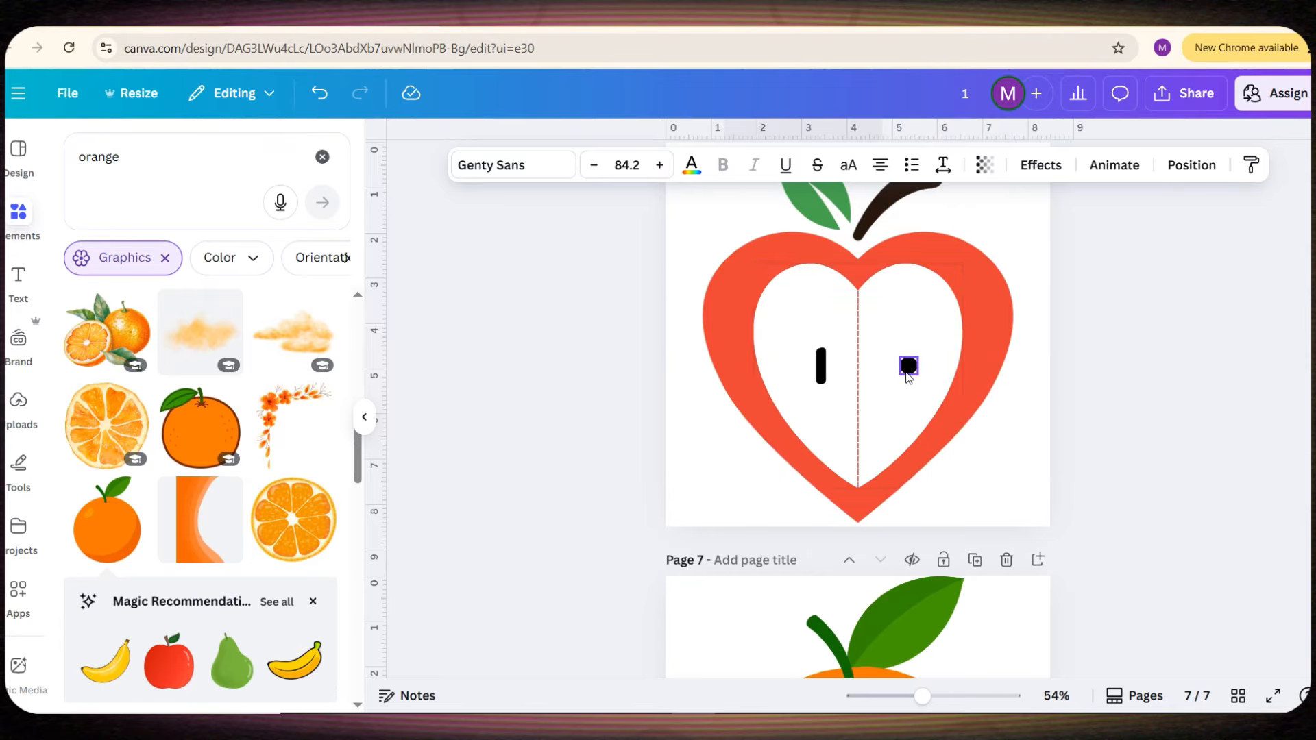
scroll(908, 377, down, 5)
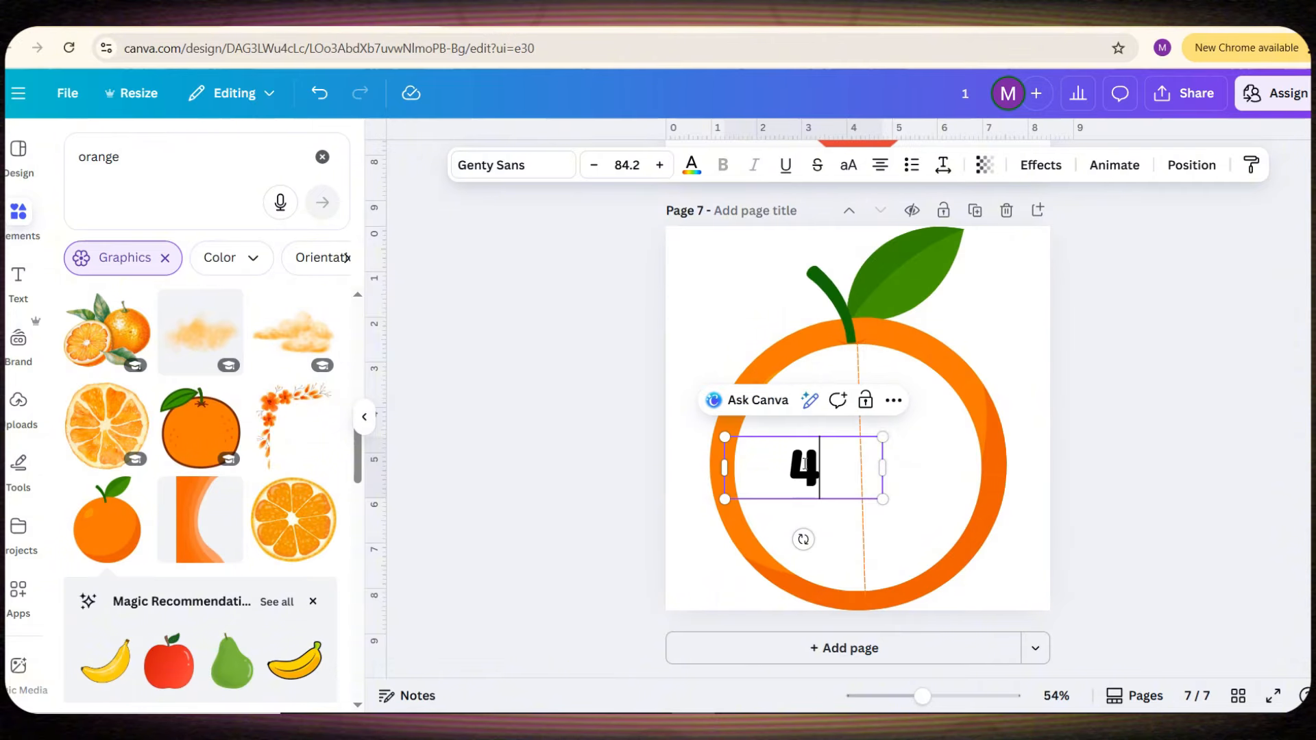
click(1068, 490)
Copy page 6's black dot onto page 7 in the orange's right half
scroll(956, 438, up, 5)
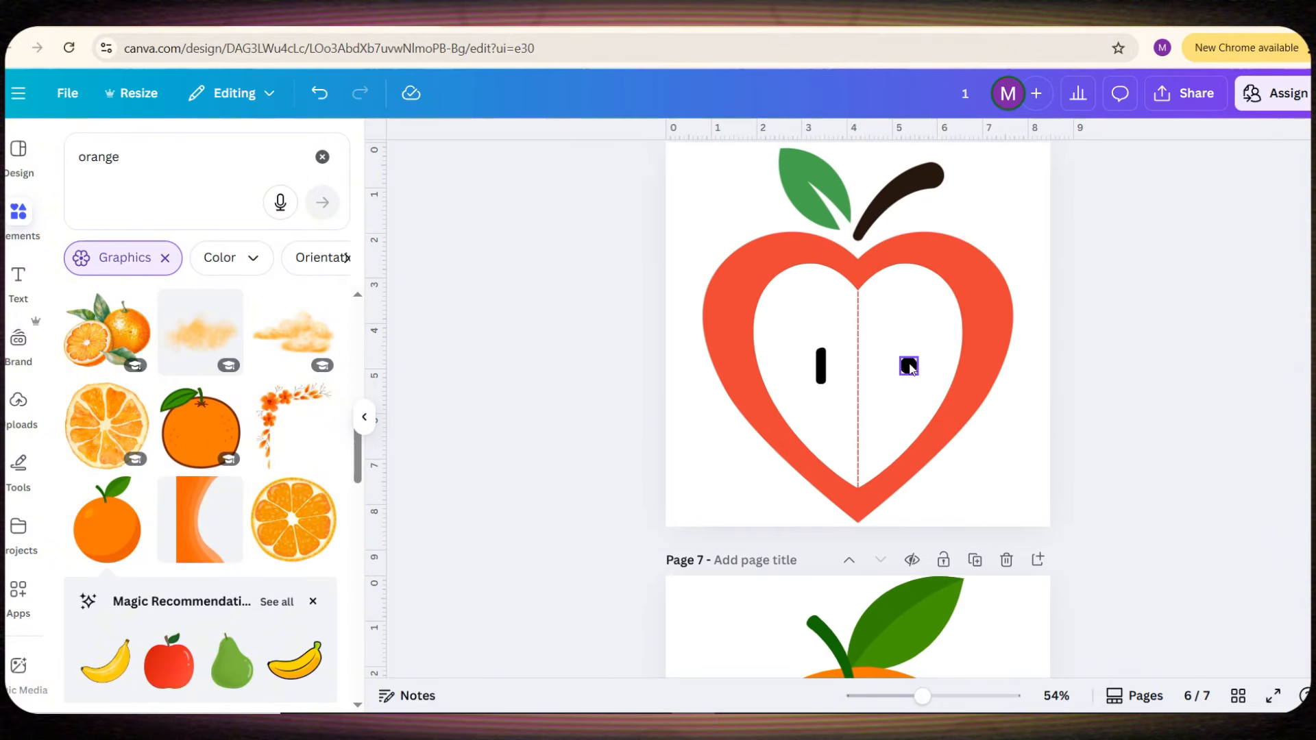
click(909, 368)
key(ctrl+c)
scroll(925, 381, down, 5)
key(ctrl+v)
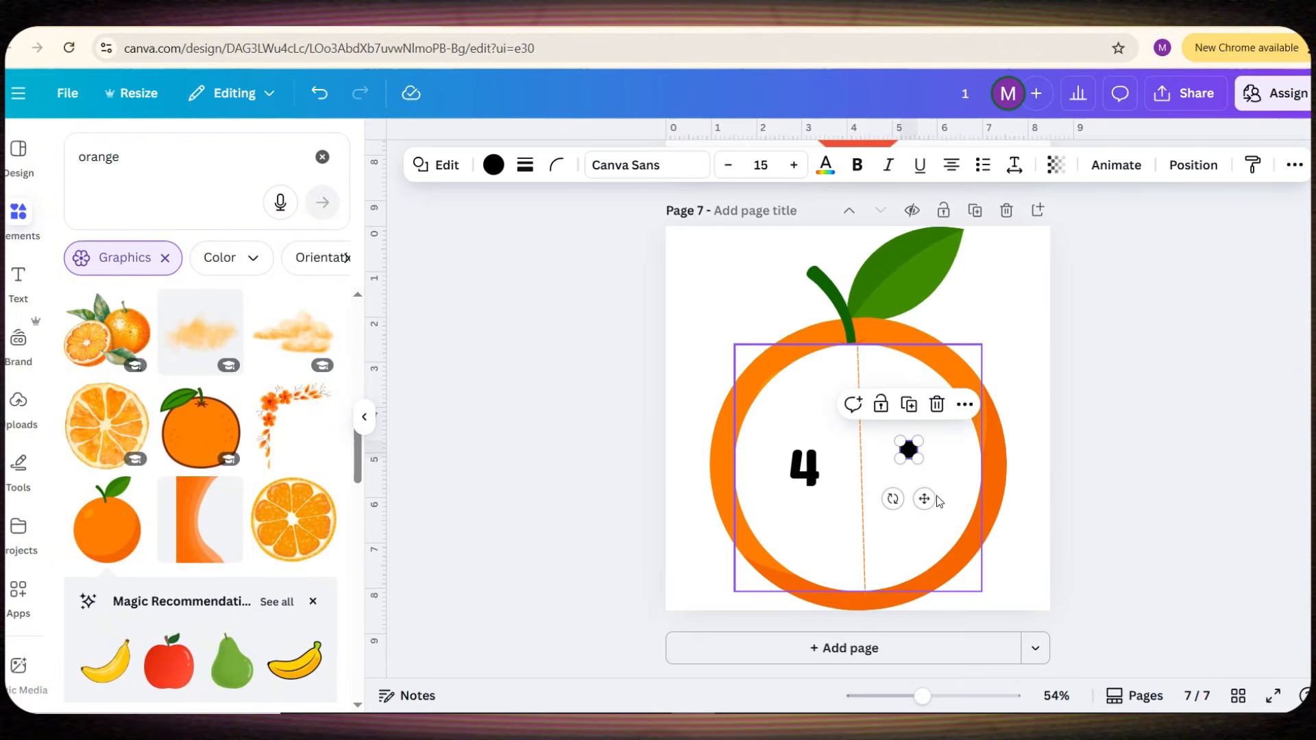
Duplicate the dot to make four dots and spread them across the orange's right half
click(882, 373)
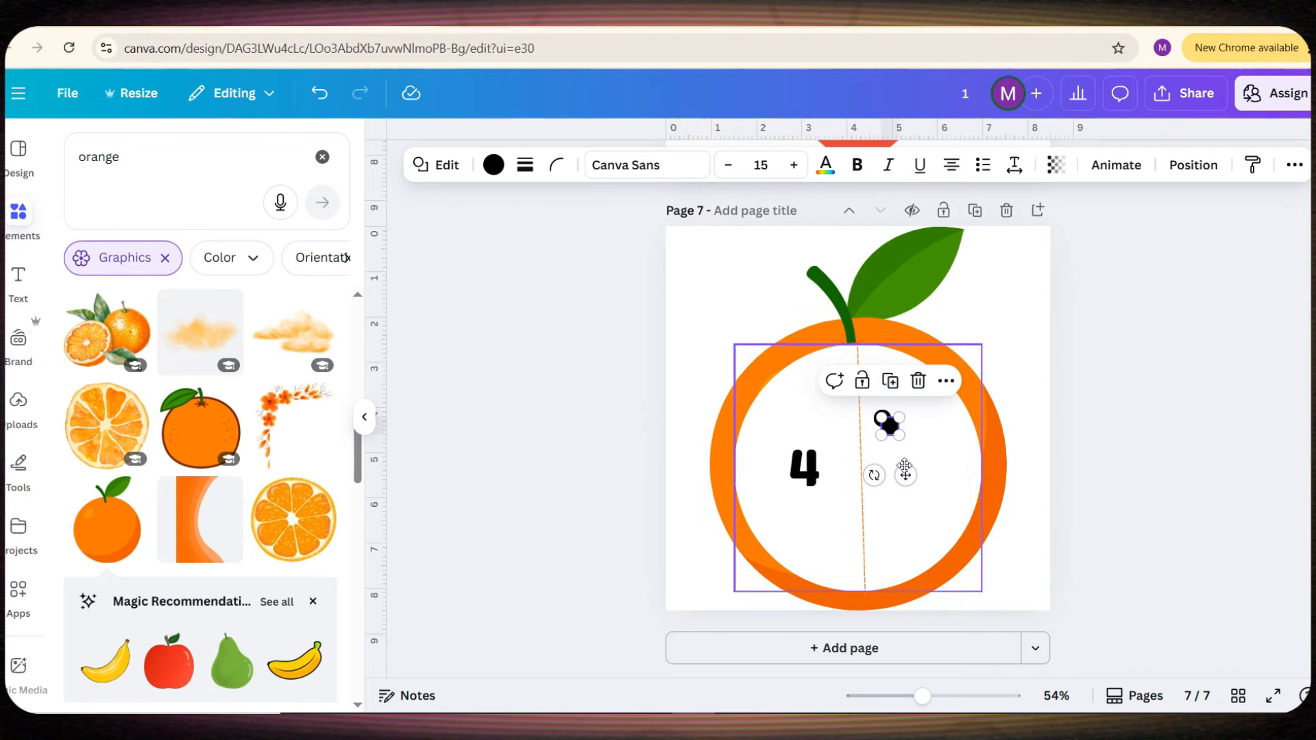
drag(903, 468, 930, 508)
click(934, 372)
click(900, 414)
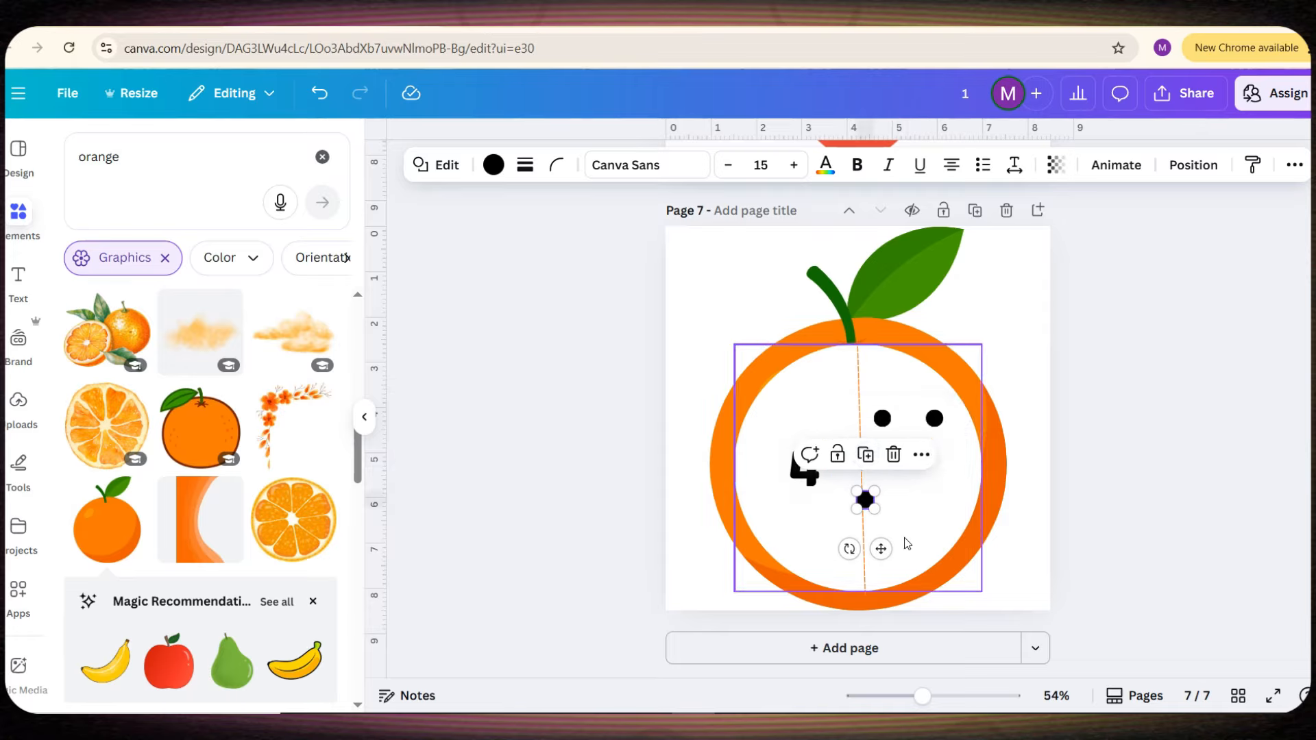
drag(903, 556, 938, 563)
click(934, 418)
drag(934, 419, 943, 456)
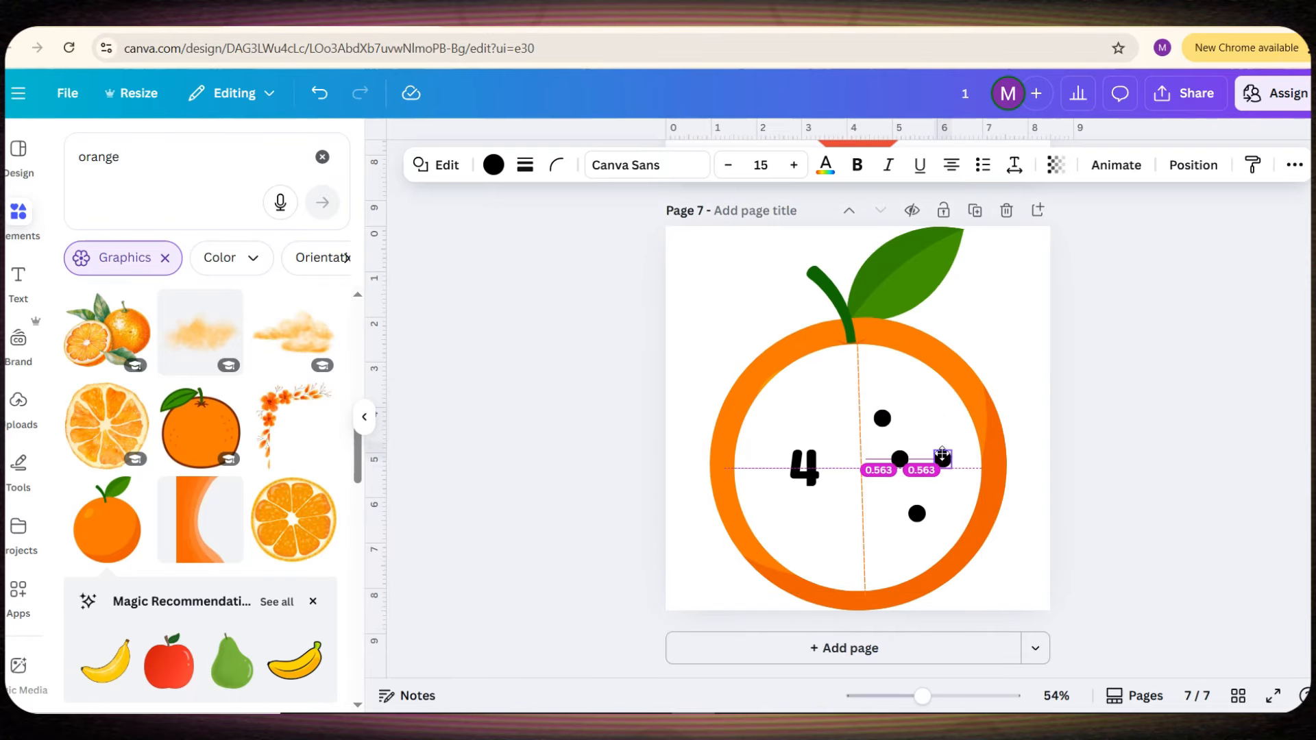